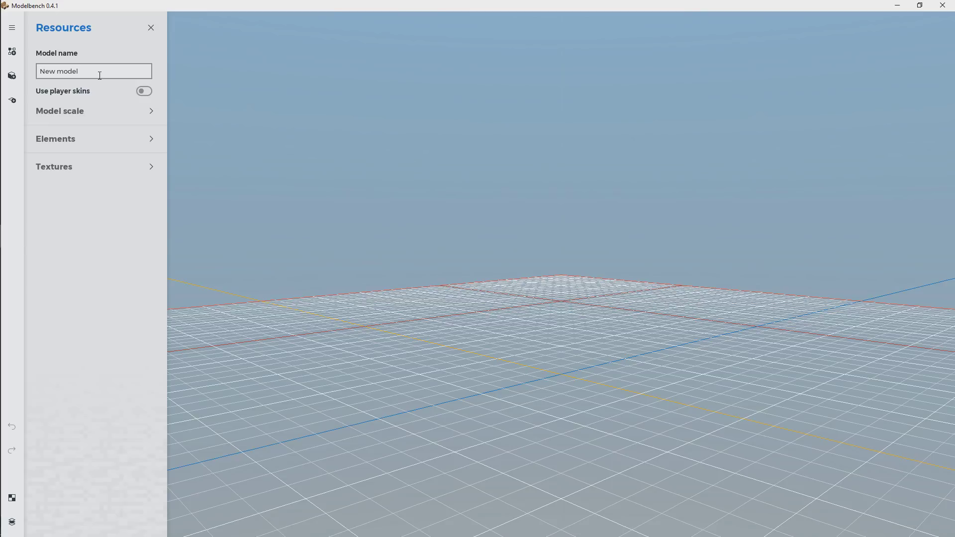
Step: Name the model "Tut Boi" and add a part named Body, showing the model's elements and textures
text(Tut Boi)
click(12, 51)
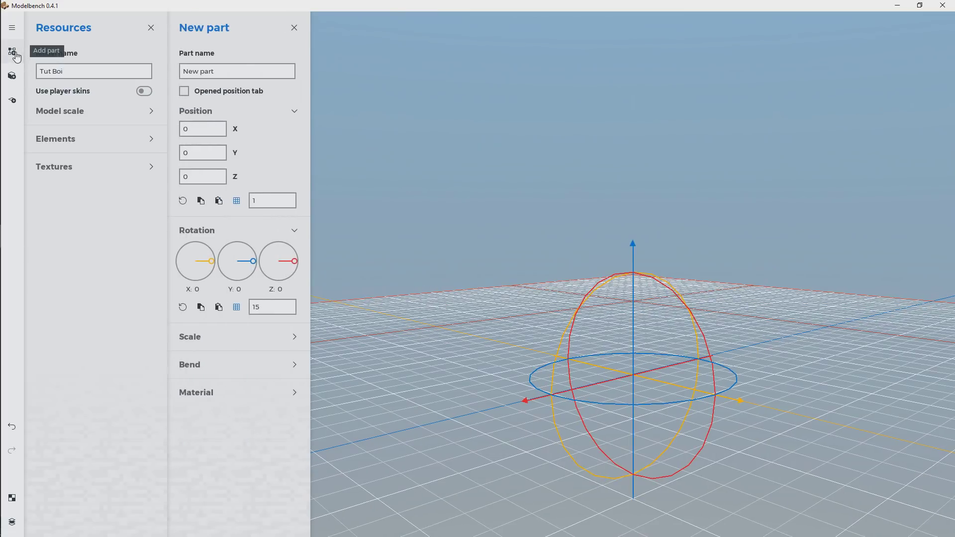
click(230, 74)
text(B)
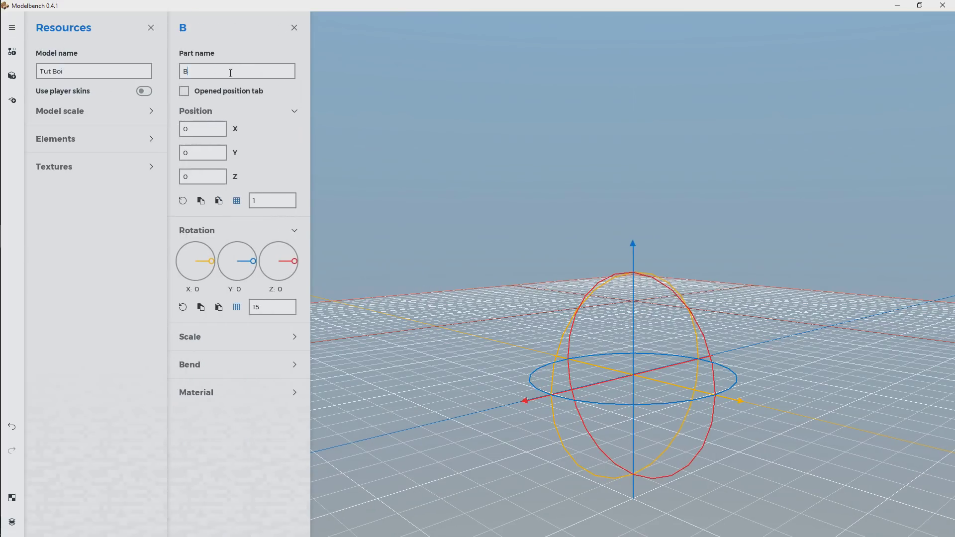
text(odsy)
key(BackSpace)
key(BackSpace)
text(y)
click(149, 138)
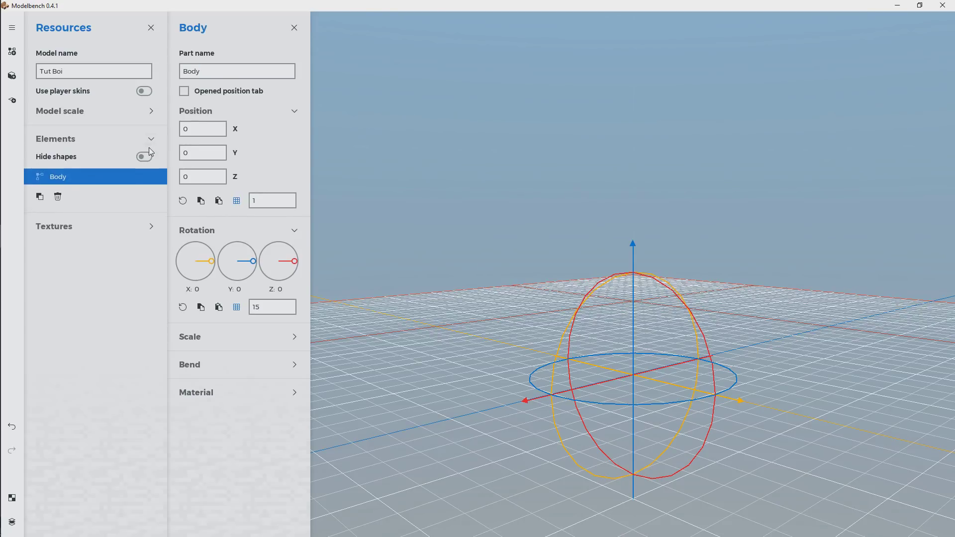
click(155, 231)
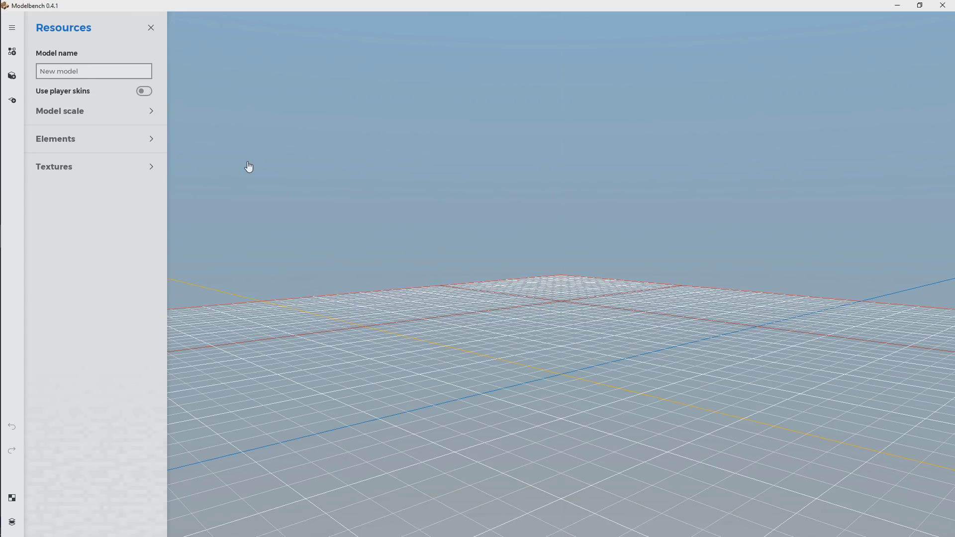
Step: Add a new part with a cube shape to the unnamed model and show the element list
click(12, 52)
click(149, 139)
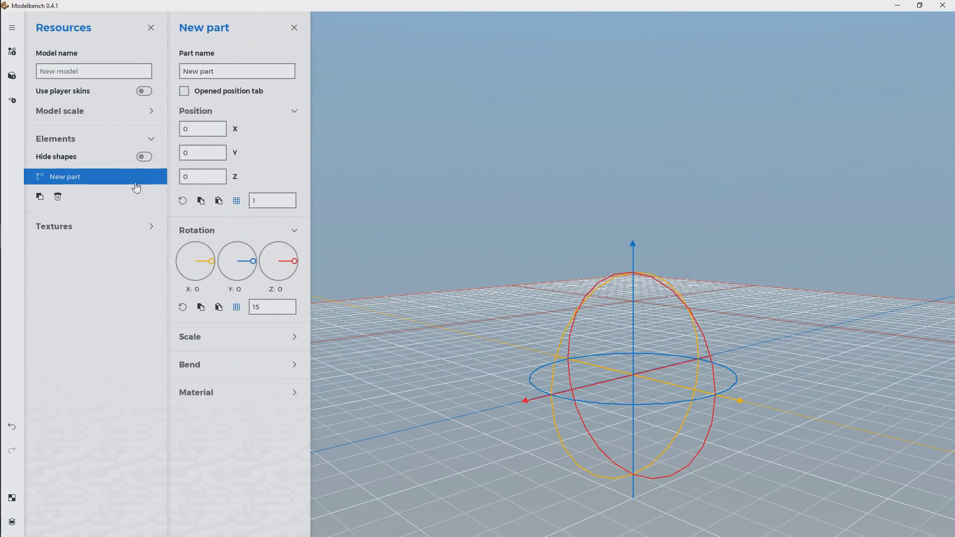
click(13, 76)
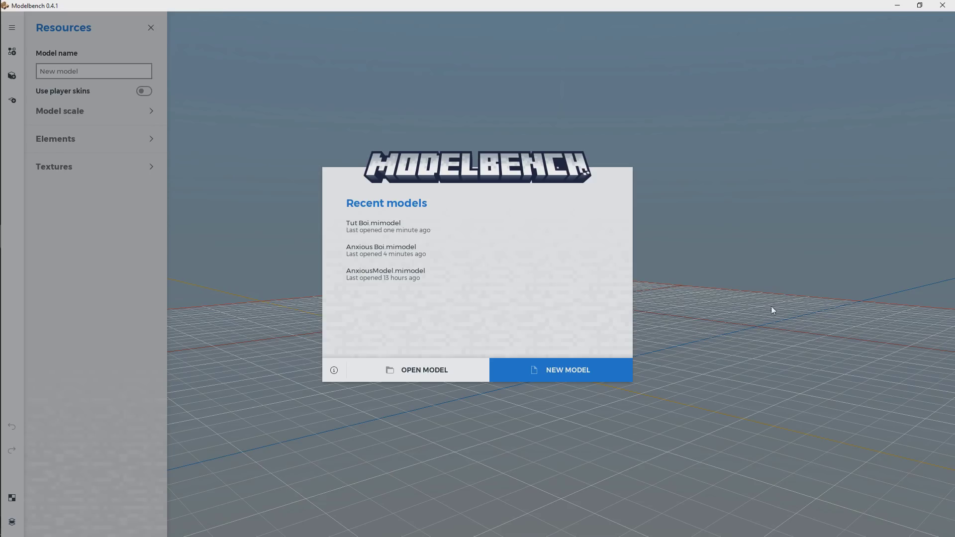
Step: Start a new model named "Tut Boi 2" without a template
click(594, 372)
text(Tut)
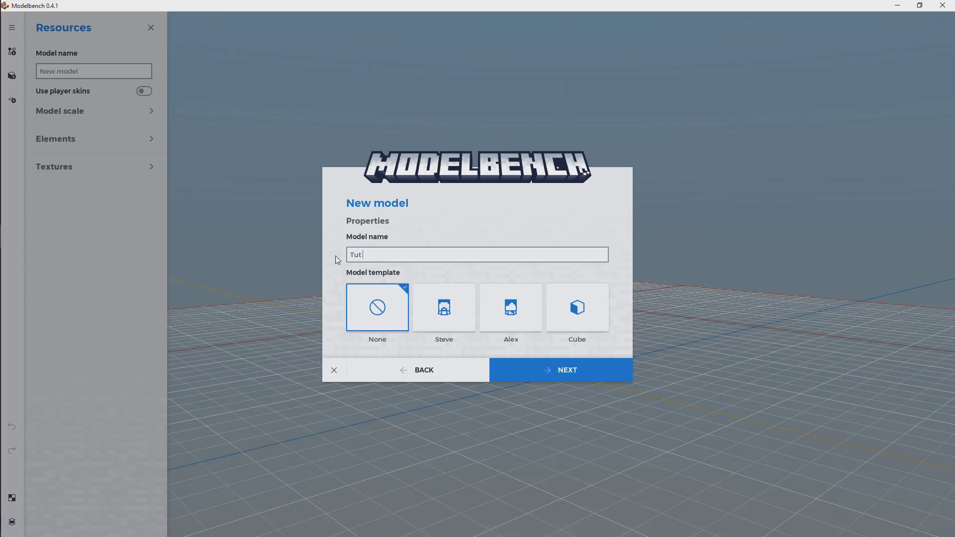
text( Boi 2)
click(557, 374)
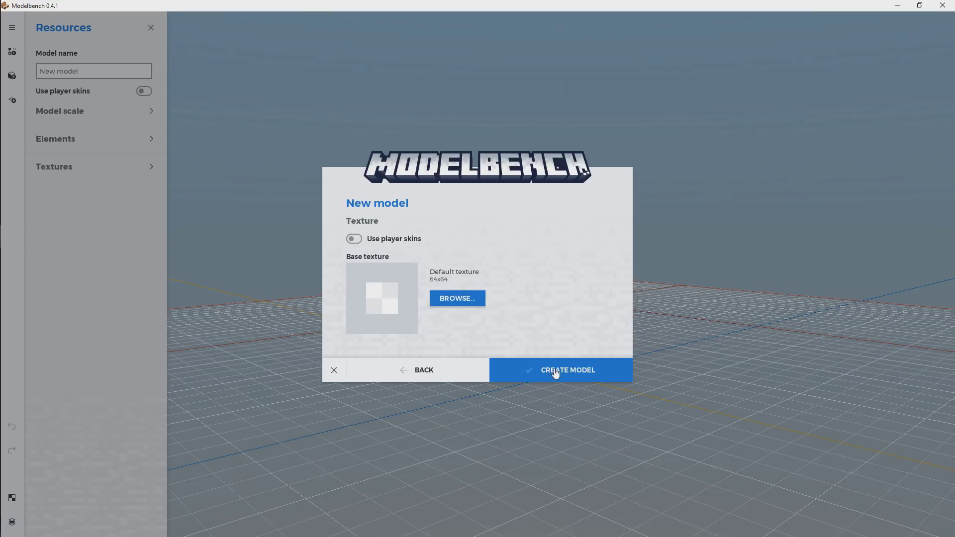
Step: Choose the AnxiousCynic Skin image as the base texture and create the model
click(455, 298)
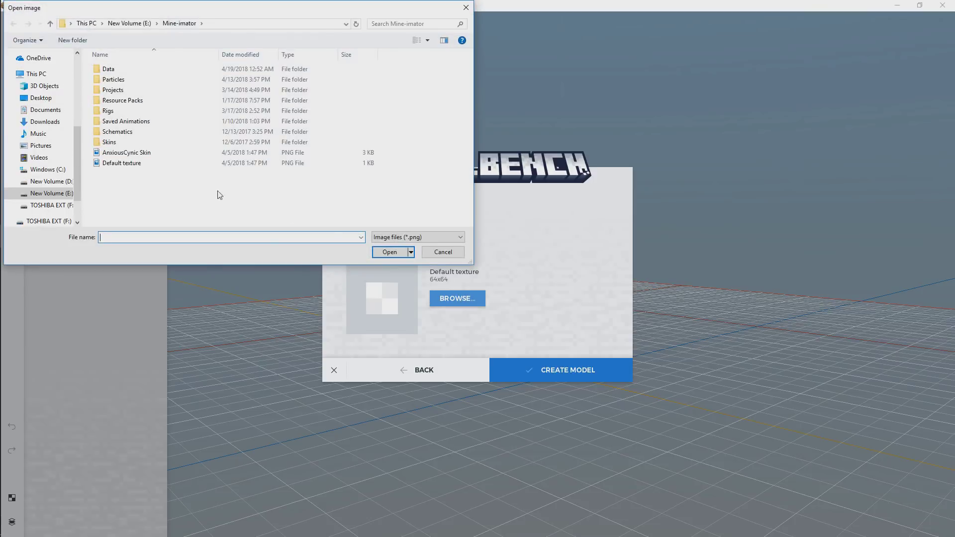
click(125, 154)
click(388, 252)
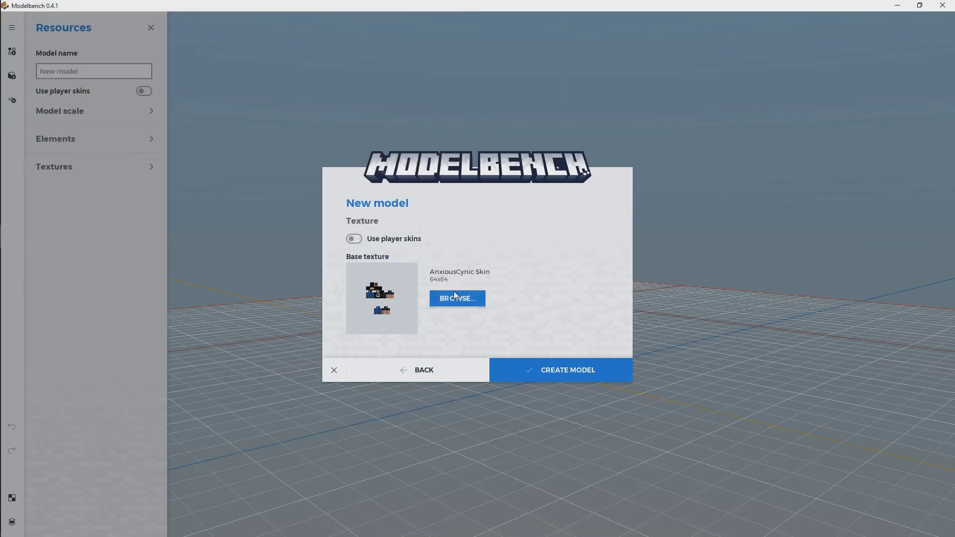
click(544, 369)
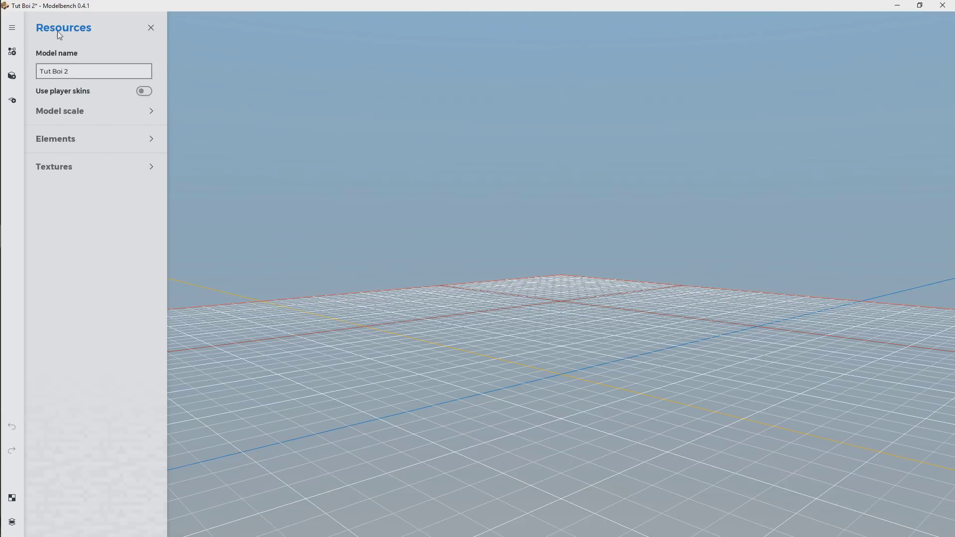
Step: Check the loaded texture, show the element list, and add a new part containing a cube
click(152, 167)
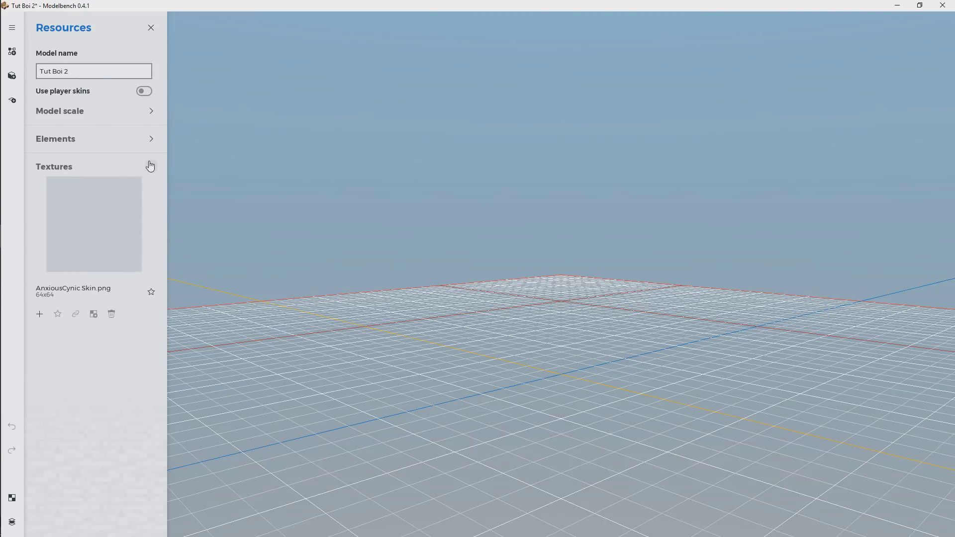
click(152, 139)
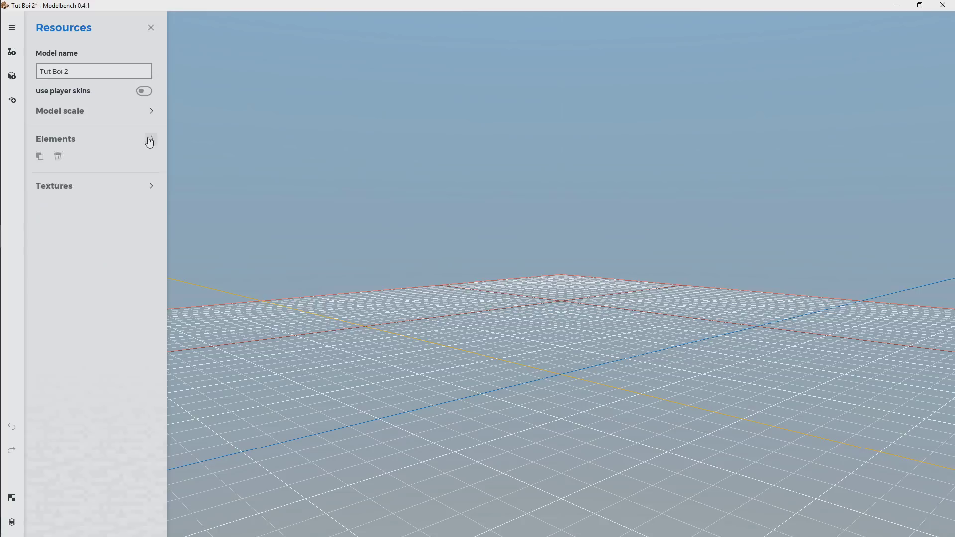
click(12, 52)
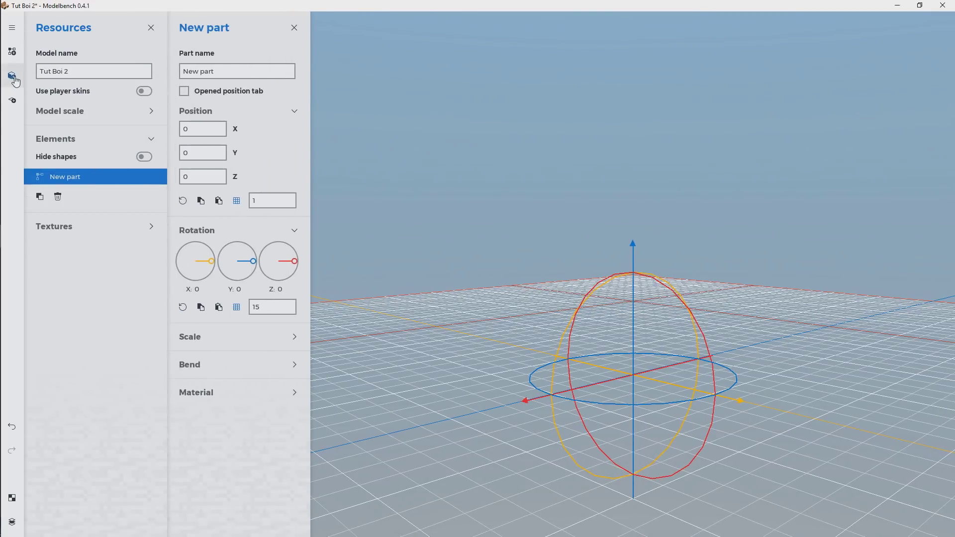
click(12, 75)
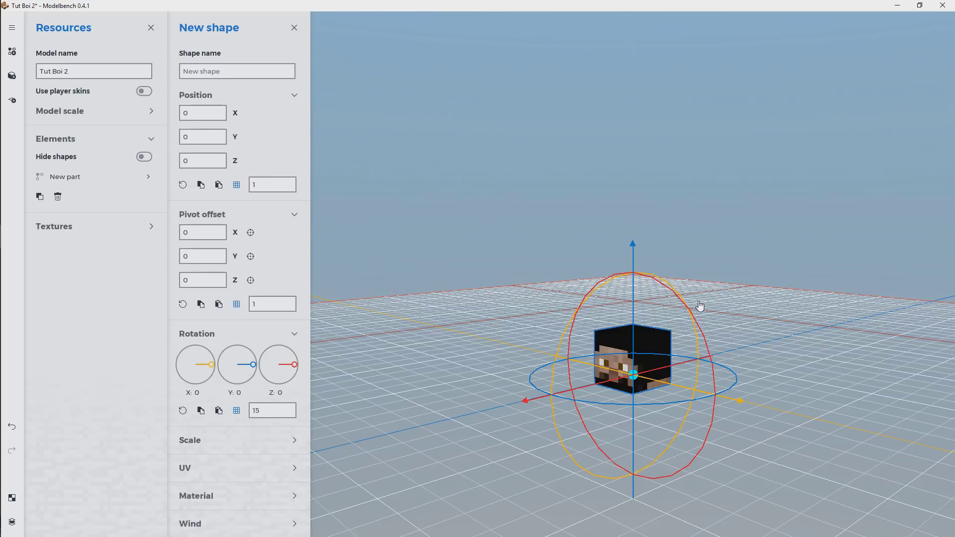
right_drag(710, 299, 711, 287)
key(w)
middle_drag(708, 286, 715, 285)
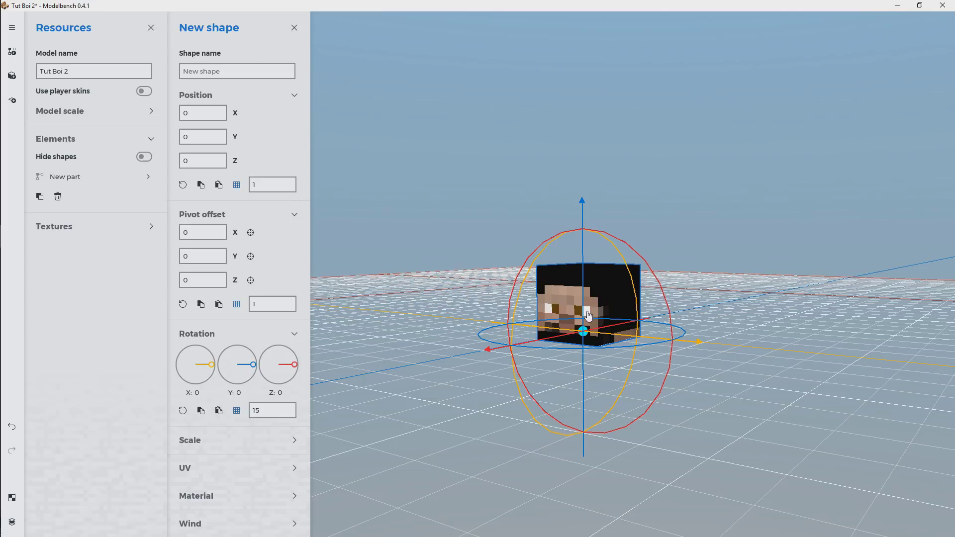
Step: Expand the new part to show its shape and rename the part as Body
click(148, 177)
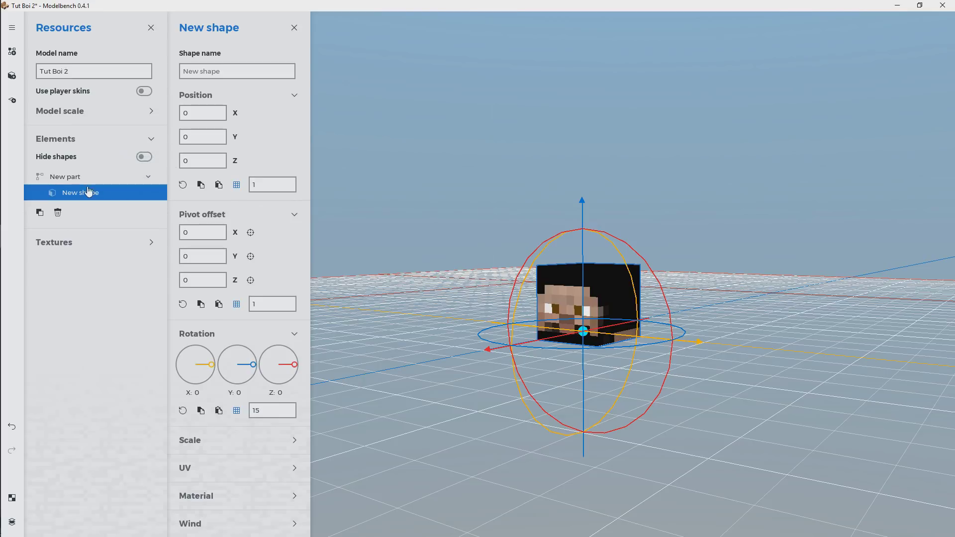
click(76, 178)
click(229, 69)
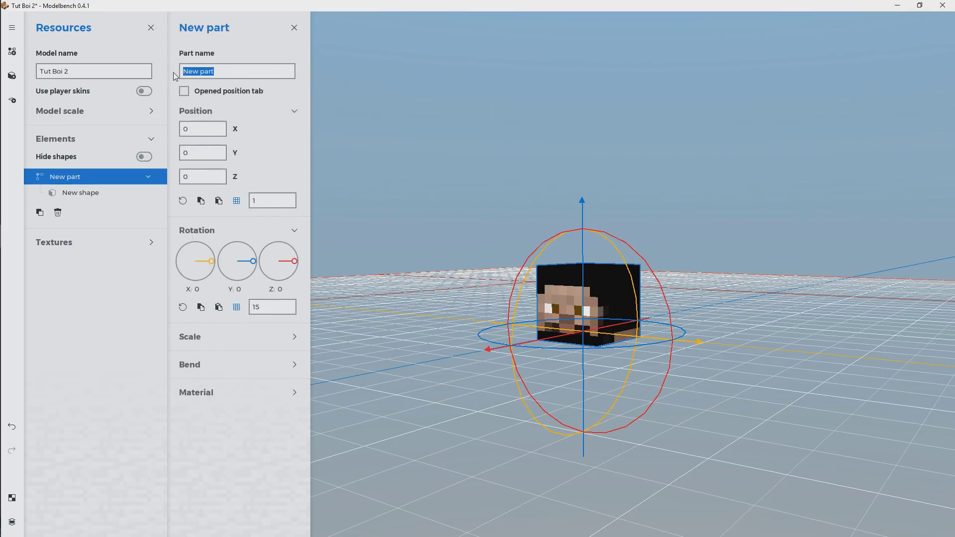
text(Body)
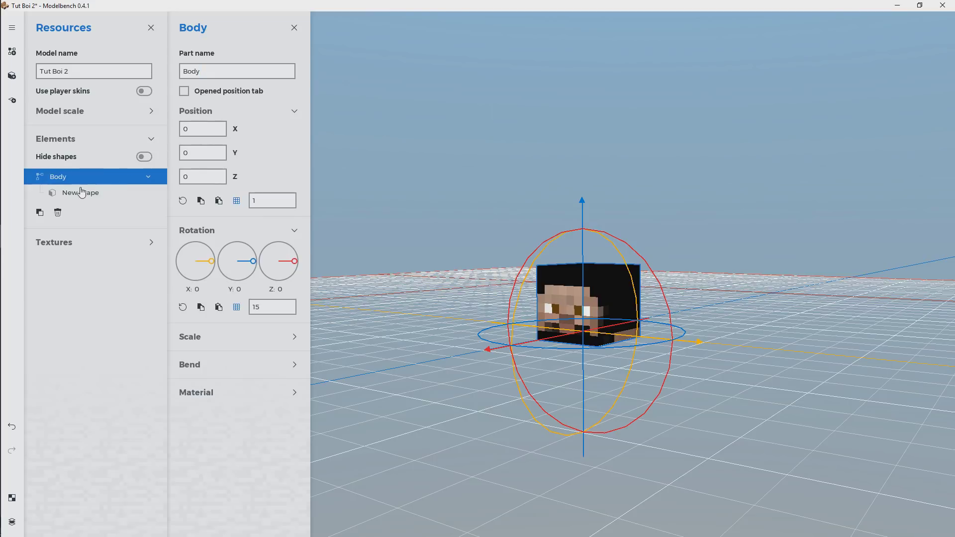
Step: Select the cube inside Body and show its UV size settings
click(143, 196)
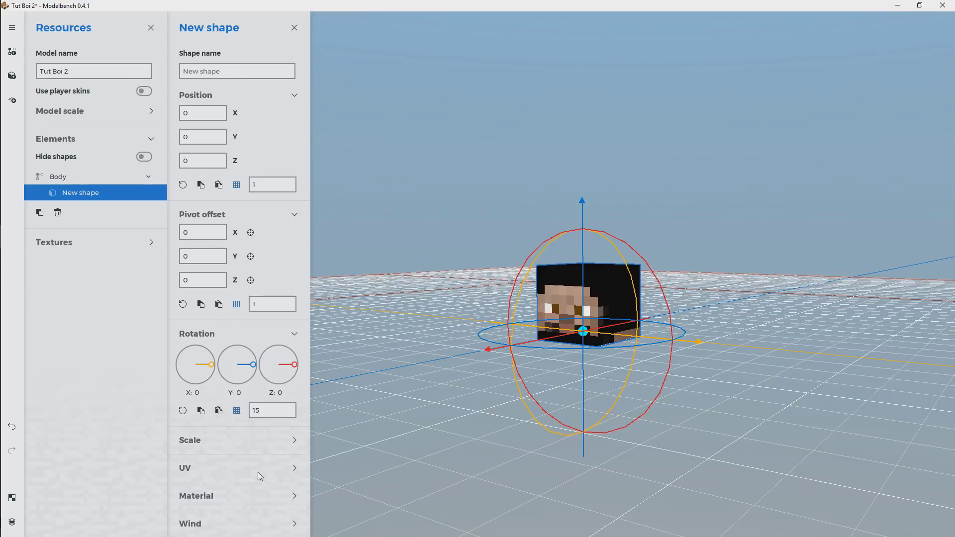
click(287, 469)
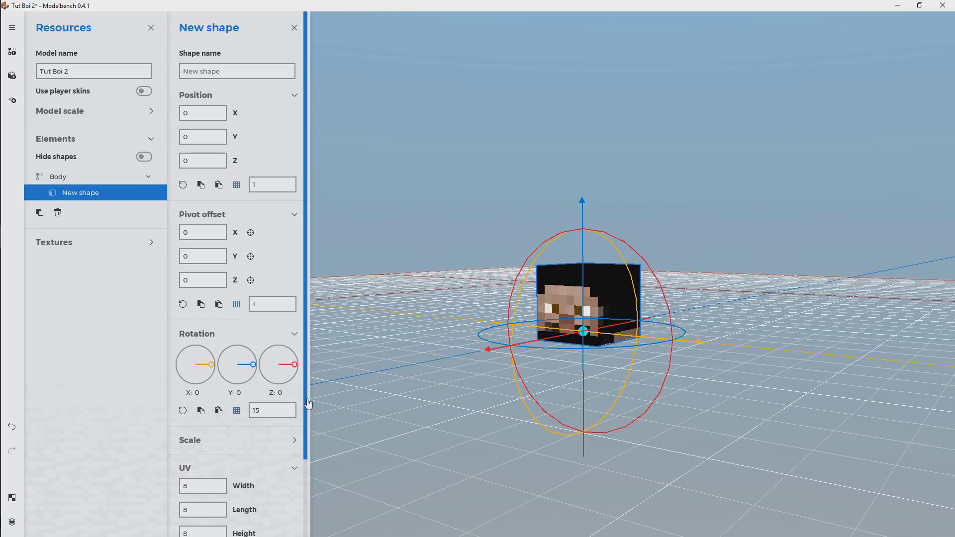
scroll(308, 473, down, 2)
drag(309, 472, 312, 498)
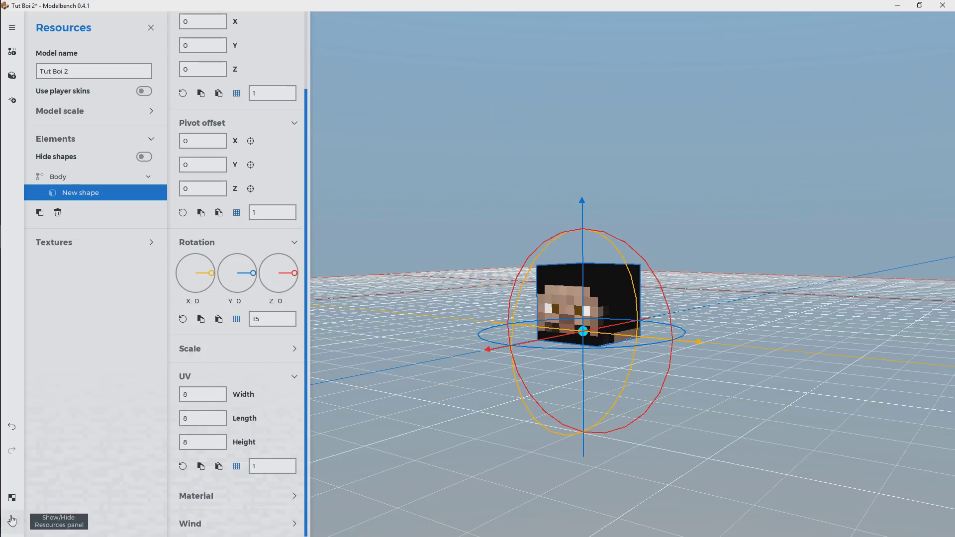
Step: Show the texture editor and move the cube's UV map onto the torso area of the skin
click(12, 498)
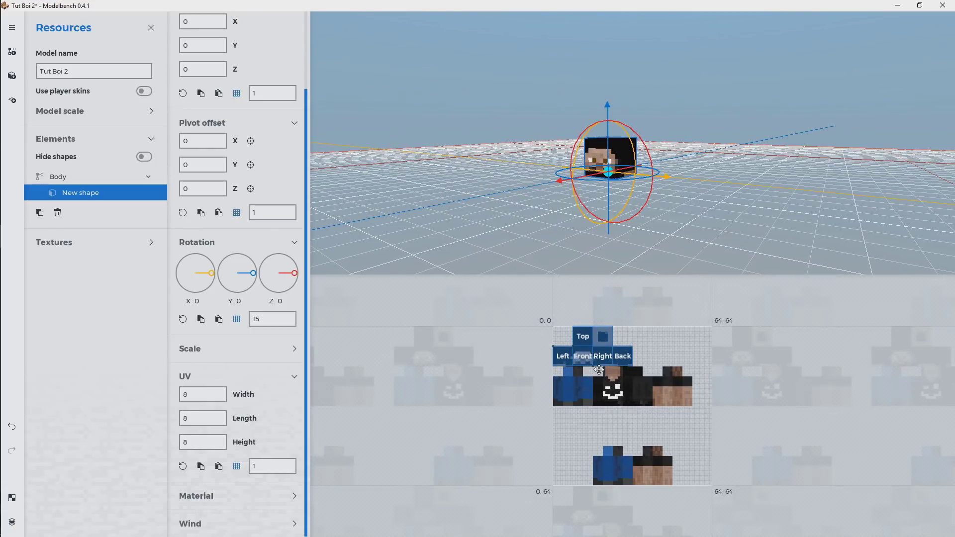
drag(576, 353, 603, 380)
scroll(603, 380, up, 4)
scroll(633, 390, up, 1)
middle_drag(633, 390, 640, 473)
scroll(624, 462, down, 1)
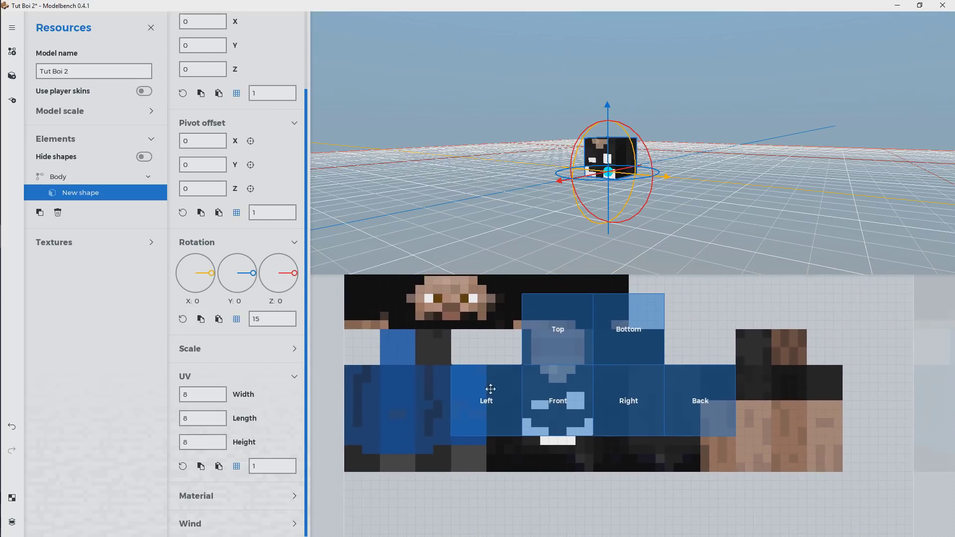
Step: Resize the cube's UV map to a length of 4 and a height of 12 to fit the torso texture
drag(451, 373, 487, 376)
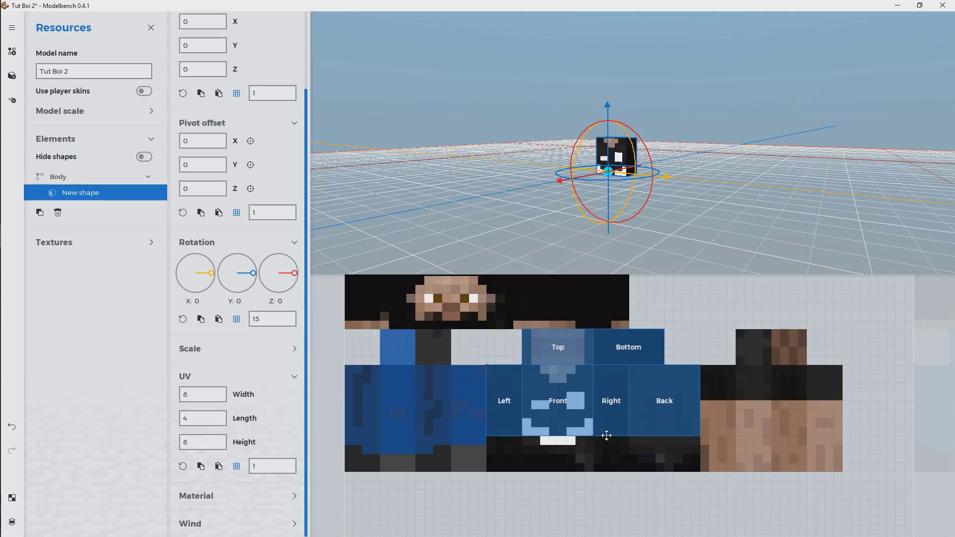
drag(594, 439, 596, 478)
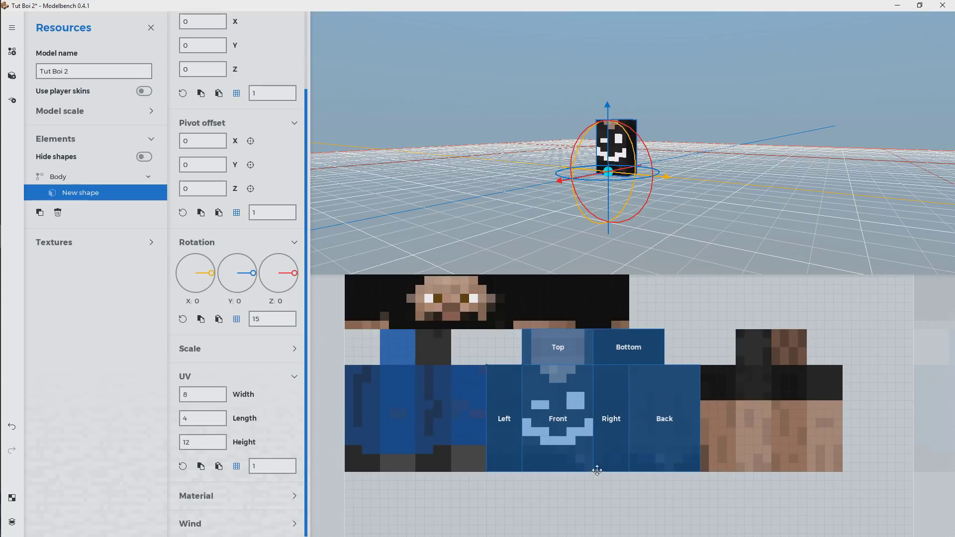
right_drag(763, 182, 613, 158)
key(w)
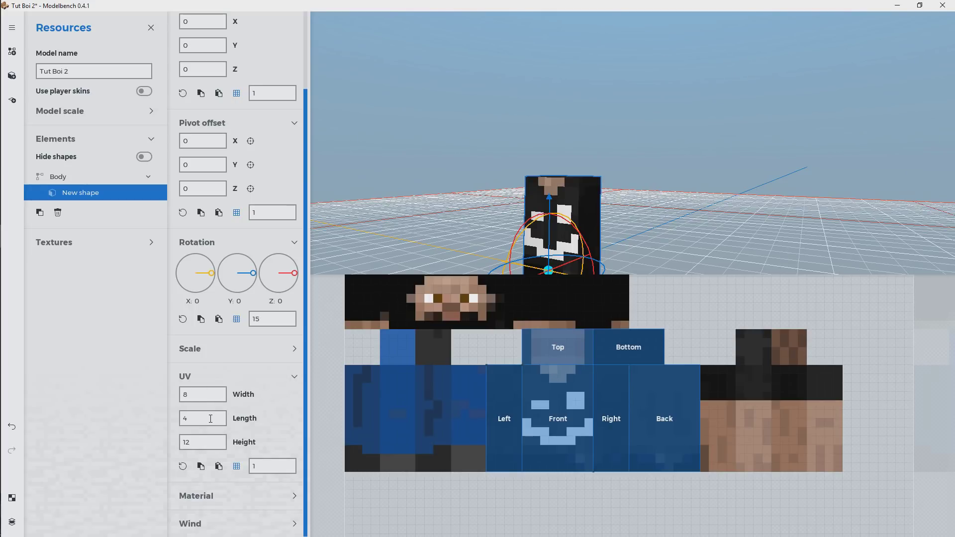
Step: Set the body cube's pivot offset to X -4, Y -6 and Z -2
click(295, 377)
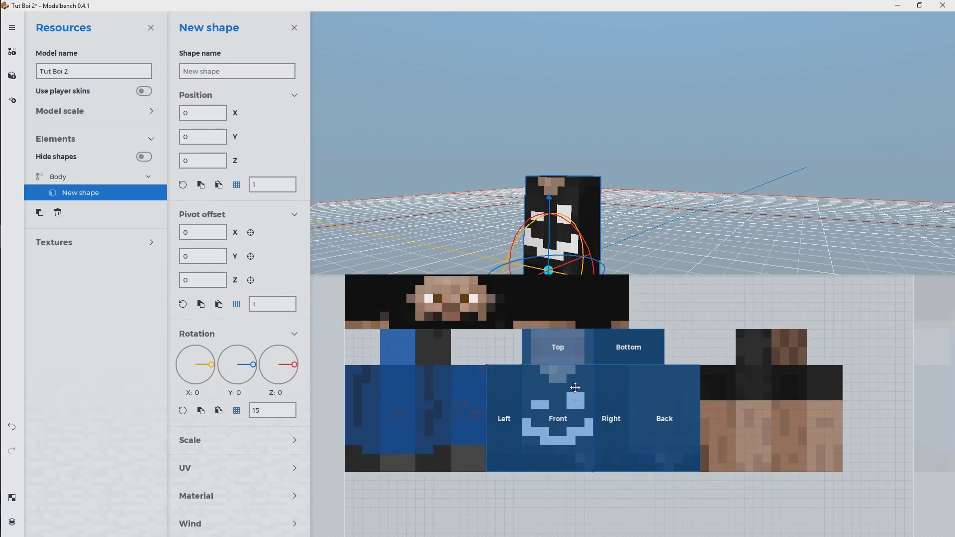
right_drag(684, 217, 637, 171)
key(w)
middle_drag(655, 171, 652, 171)
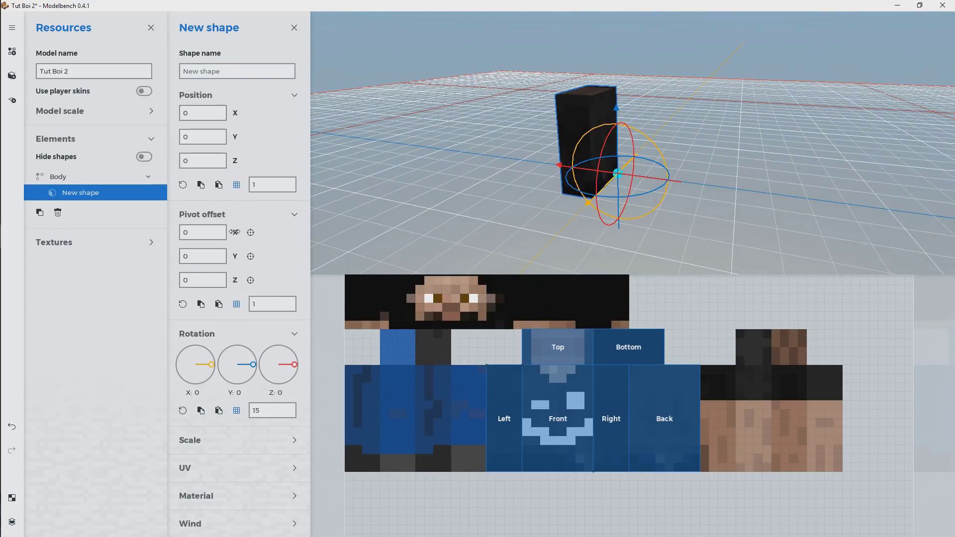
drag(239, 232, 212, 233)
drag(409, 149, 445, 130)
drag(234, 235, 217, 279)
drag(588, 142, 609, 135)
middle_drag(653, 206, 586, 153)
drag(585, 153, 620, 206)
drag(232, 256, 219, 258)
middle_drag(580, 155, 585, 139)
drag(585, 145, 443, 209)
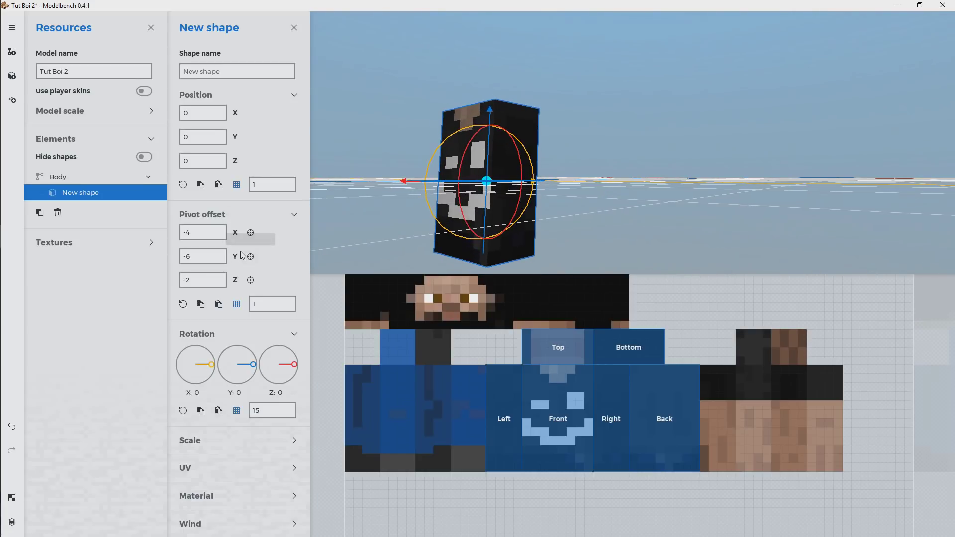
Step: Set the body cube's Y pivot offset to -5 and raise the cube to a Y position of 15
drag(239, 256, 242, 256)
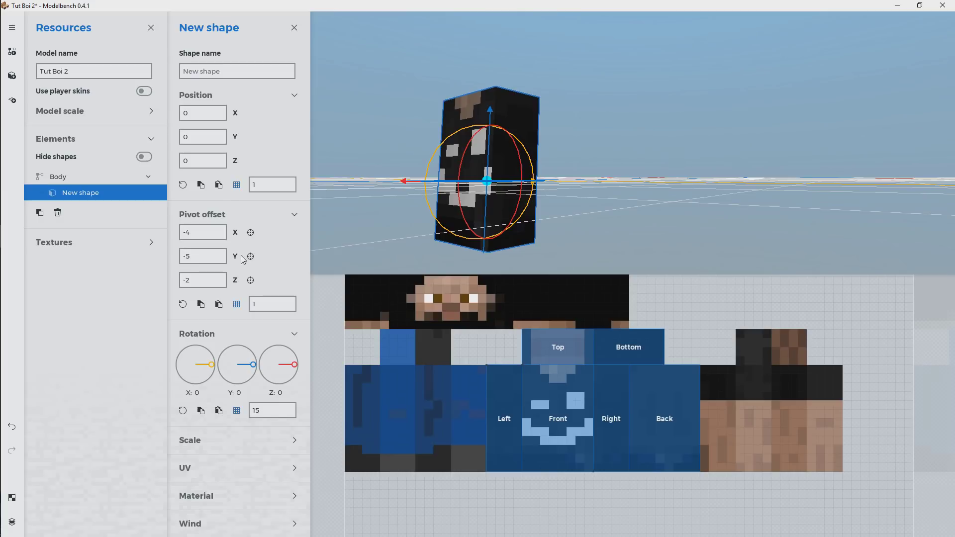
middle_drag(633, 96, 691, 135)
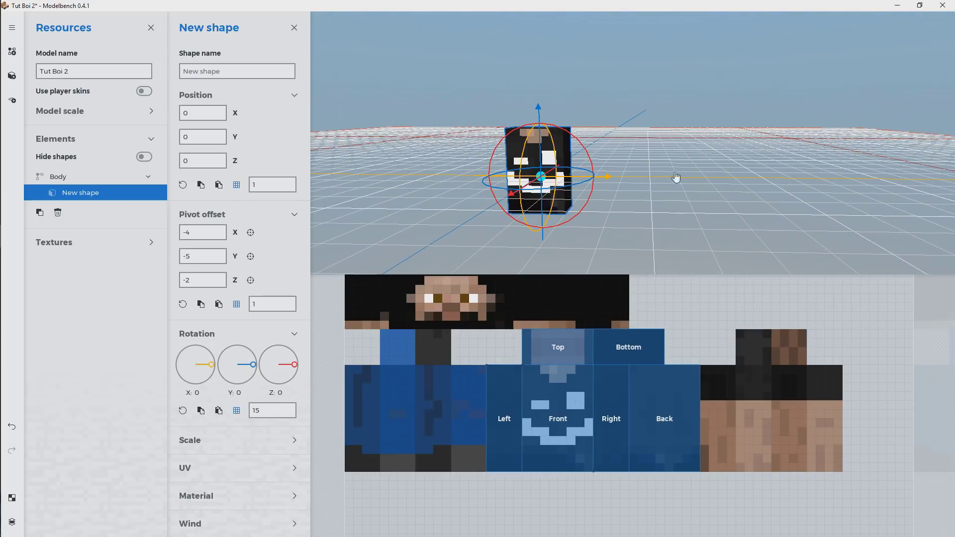
drag(540, 120, 540, 15)
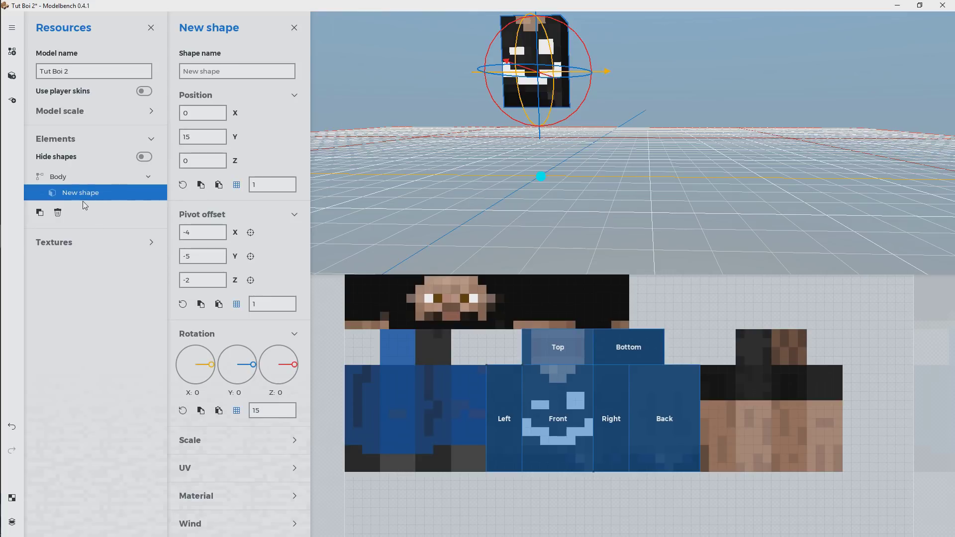
Step: Add a part named Head inside Body and give it a cube
click(13, 53)
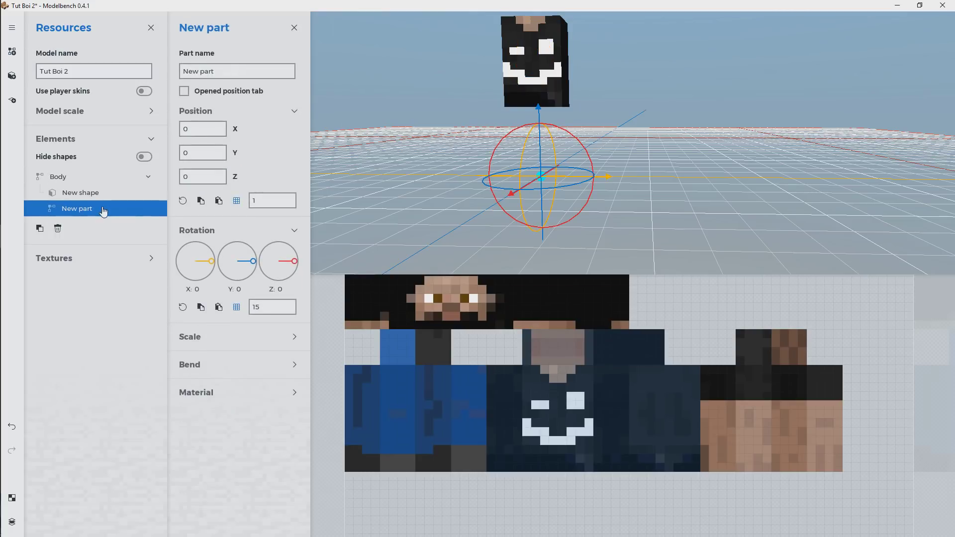
click(230, 73)
text(Head)
click(12, 76)
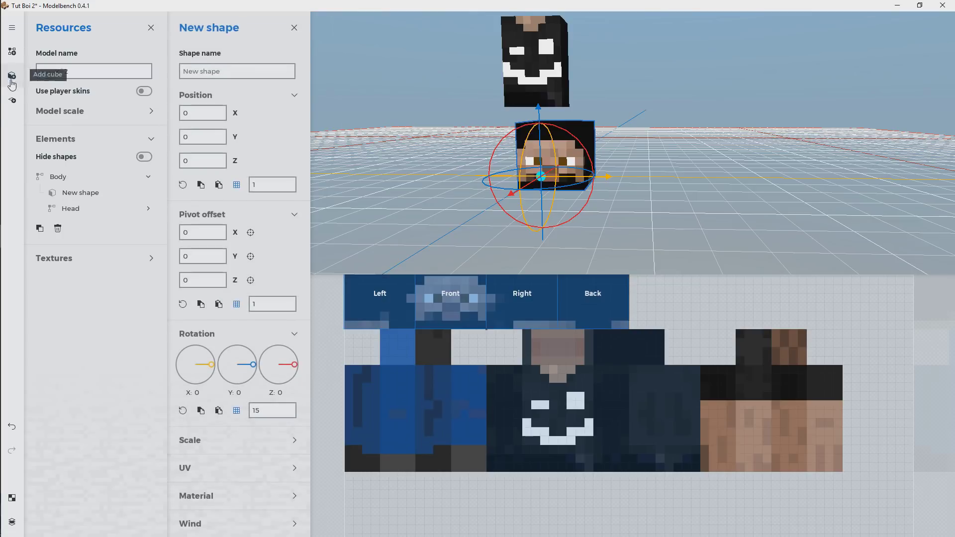
Step: Set the pivot offset of the cube inside Head to X -4 and Z -4 to centre it
click(87, 230)
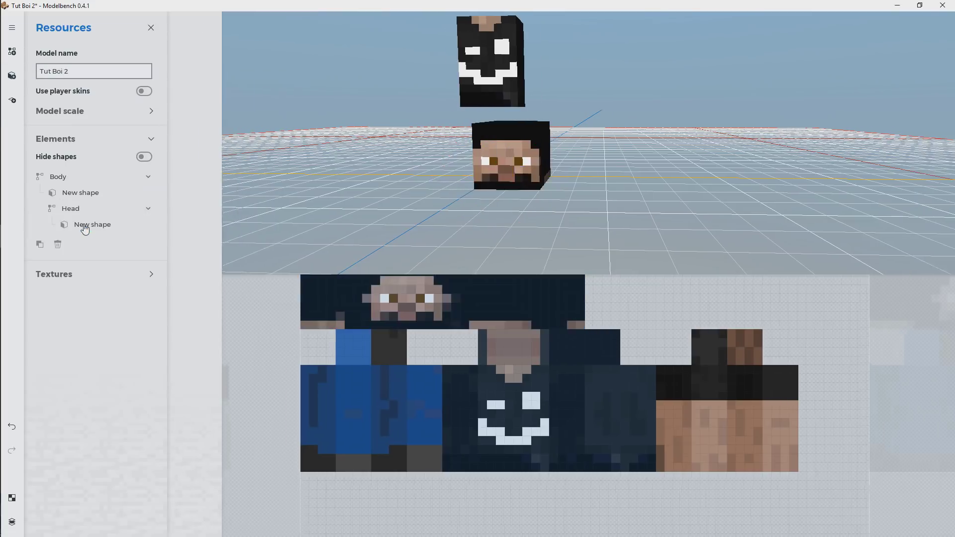
click(92, 230)
drag(662, 124, 648, 127)
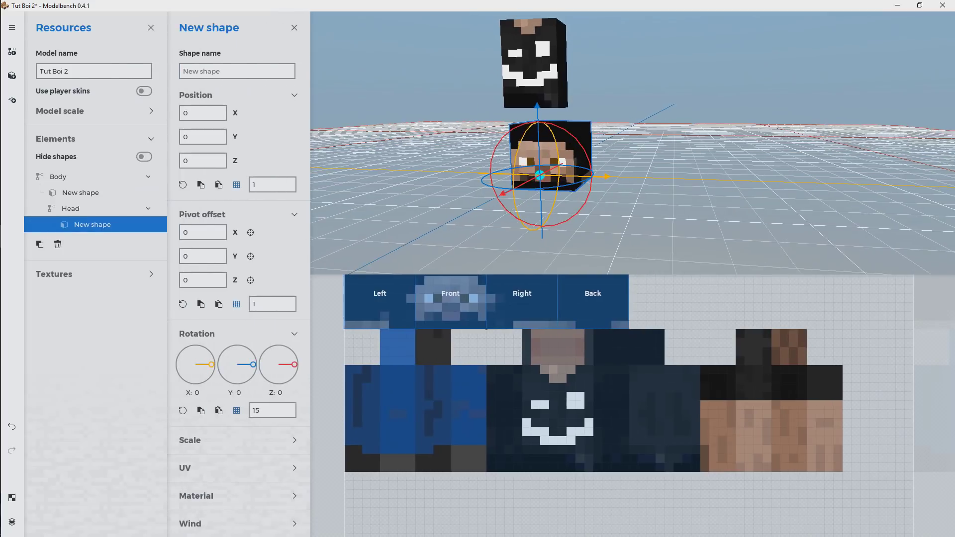
drag(648, 343, 650, 424)
mouse_move(690, 120)
mouse_down()
mouse_move(598, 142)
mouse_move(697, 137)
mouse_move(690, 131)
mouse_up()
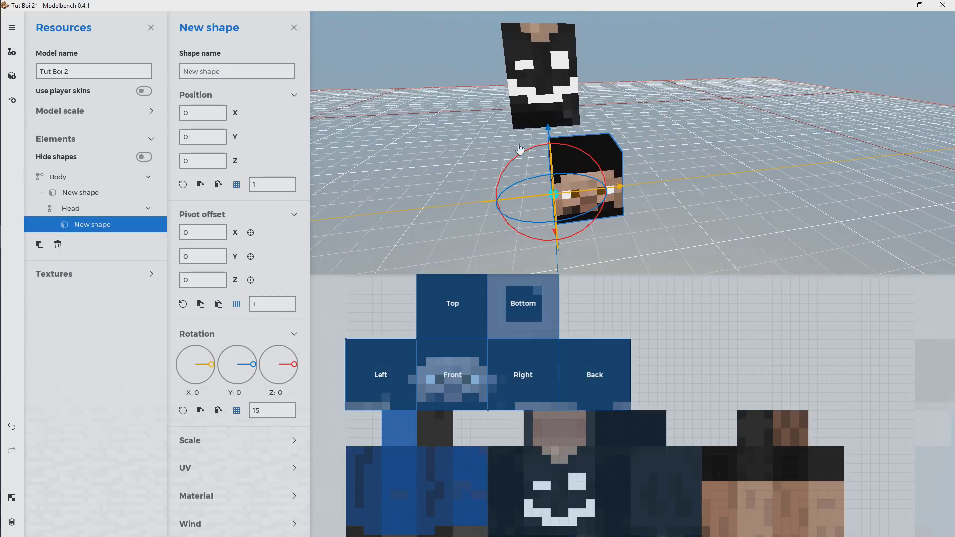
drag(234, 233, 196, 237)
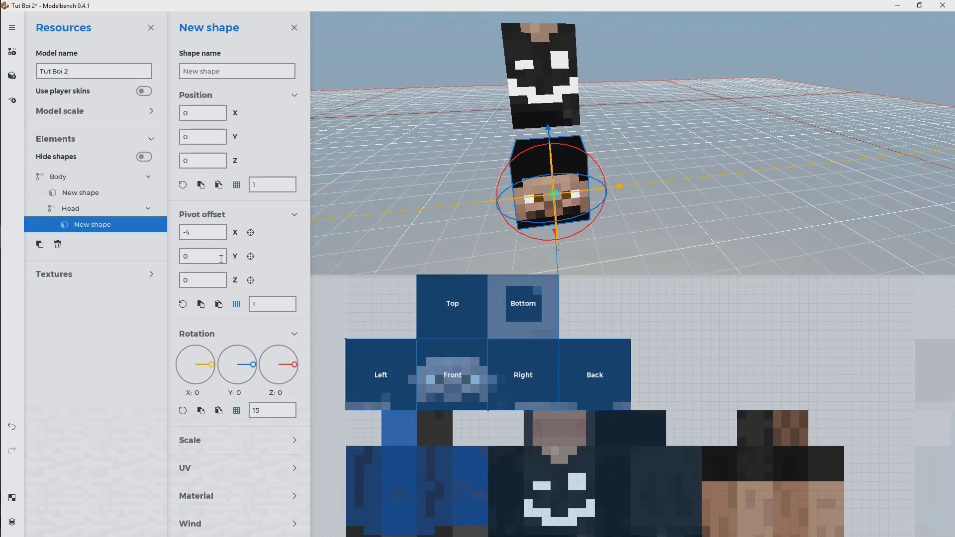
drag(677, 125, 676, 124)
drag(233, 280, 193, 282)
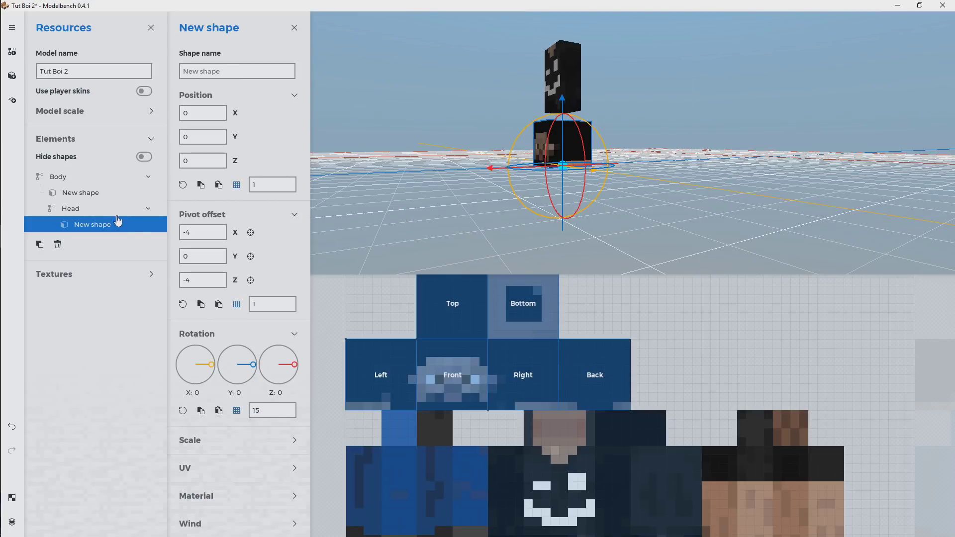
Step: Raise the Head part to a Y position of 22 so it sits on top of the body
click(75, 210)
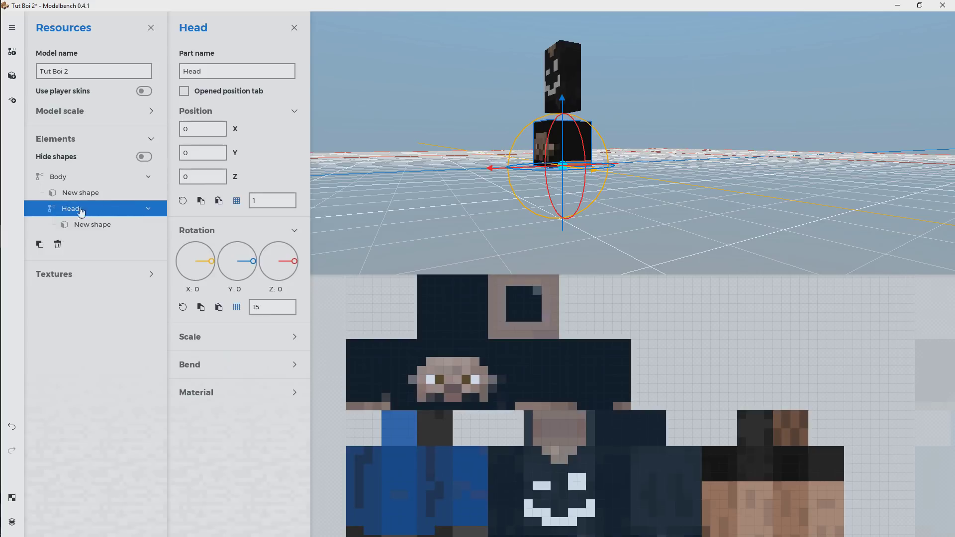
drag(563, 196, 553, 78)
mouse_move(554, 77)
right_down()
mouse_move(583, 107)
mouse_move(550, 75)
right_up()
mouse_move(662, 150)
right_down()
mouse_move(692, 172)
mouse_move(655, 150)
right_up()
mouse_move(663, 141)
mouse_down()
mouse_move(617, 144)
mouse_move(663, 140)
mouse_up()
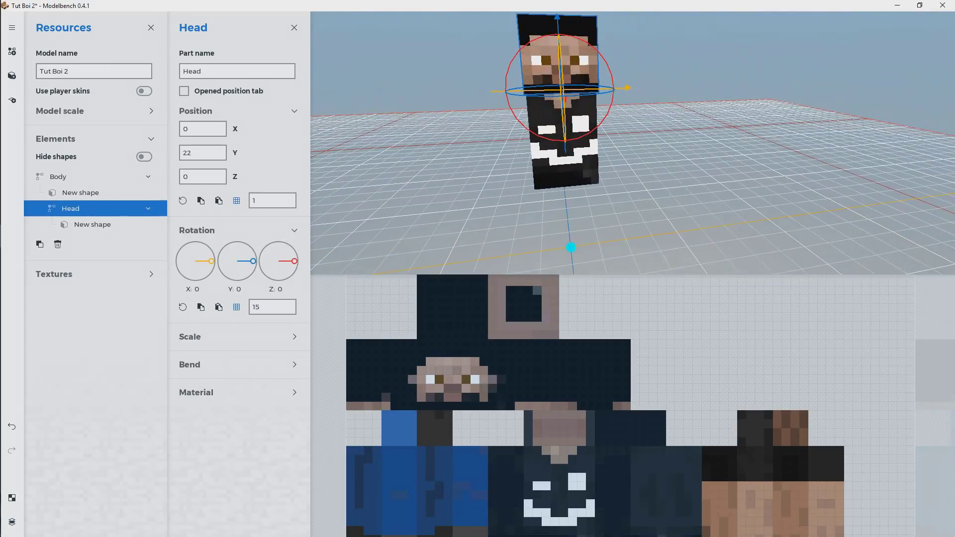
click(101, 224)
mouse_move(693, 102)
mouse_down()
mouse_move(665, 104)
mouse_move(672, 159)
mouse_move(664, 106)
mouse_move(693, 102)
mouse_up()
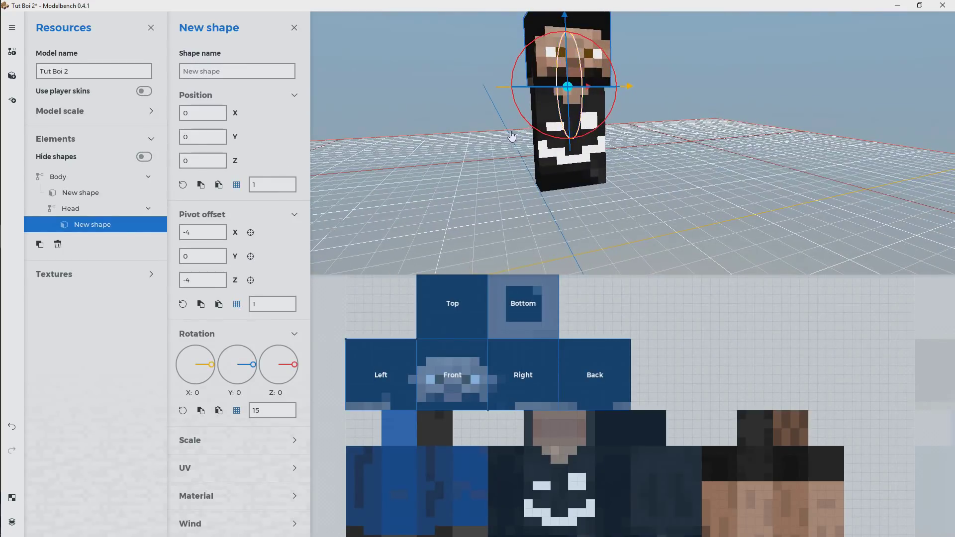
click(90, 208)
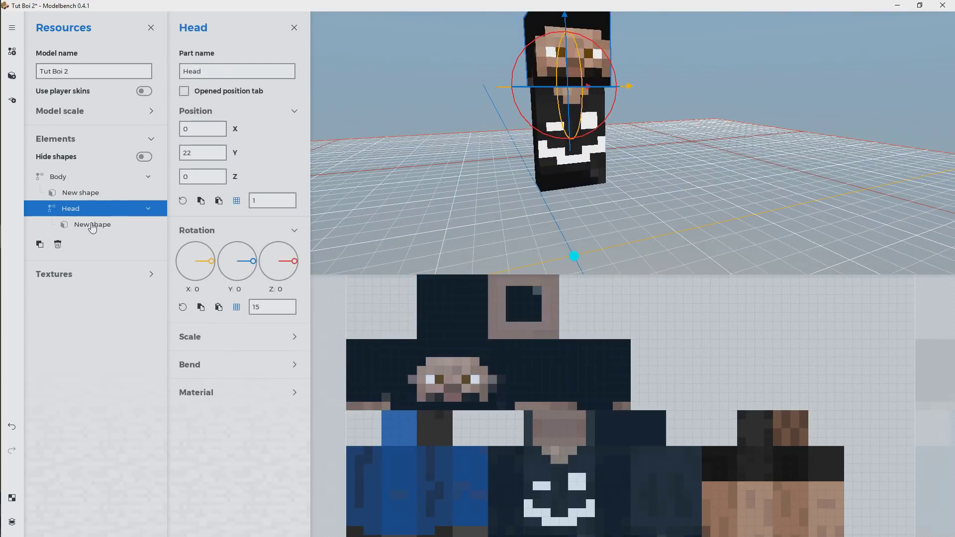
click(95, 224)
mouse_move(644, 124)
right_down()
mouse_move(622, 124)
mouse_move(642, 126)
right_up()
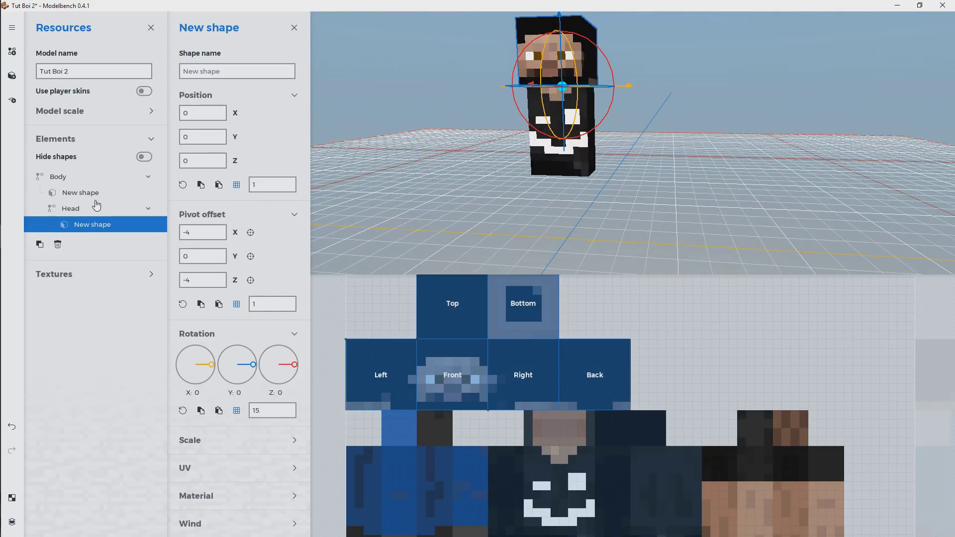
Step: Add a part named LeftArm inside Body and give it a cube
click(59, 179)
click(12, 52)
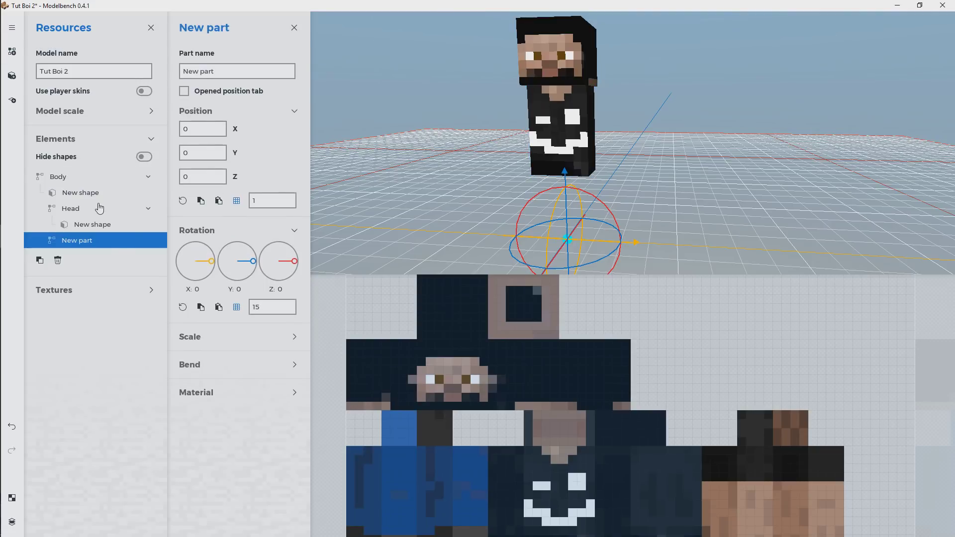
click(236, 72)
text(LeftArm)
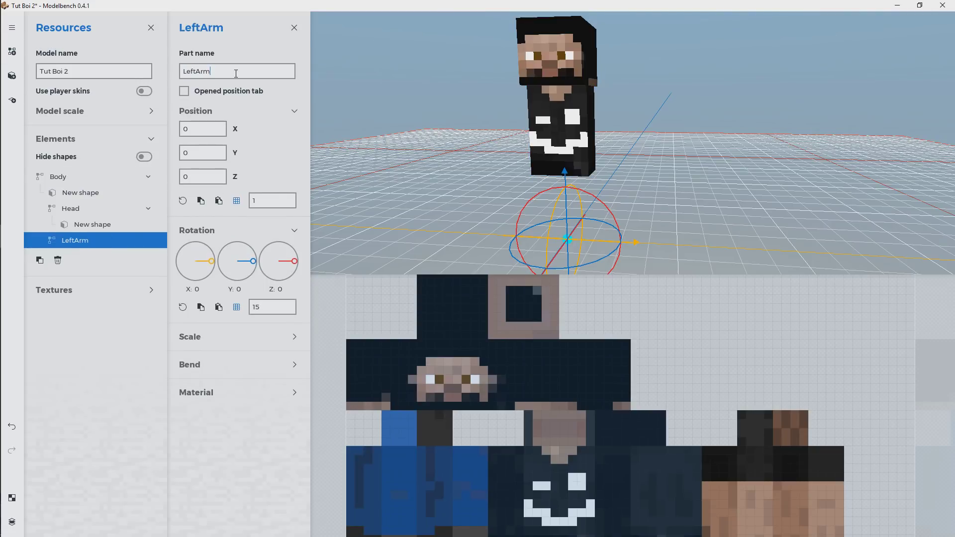
click(11, 76)
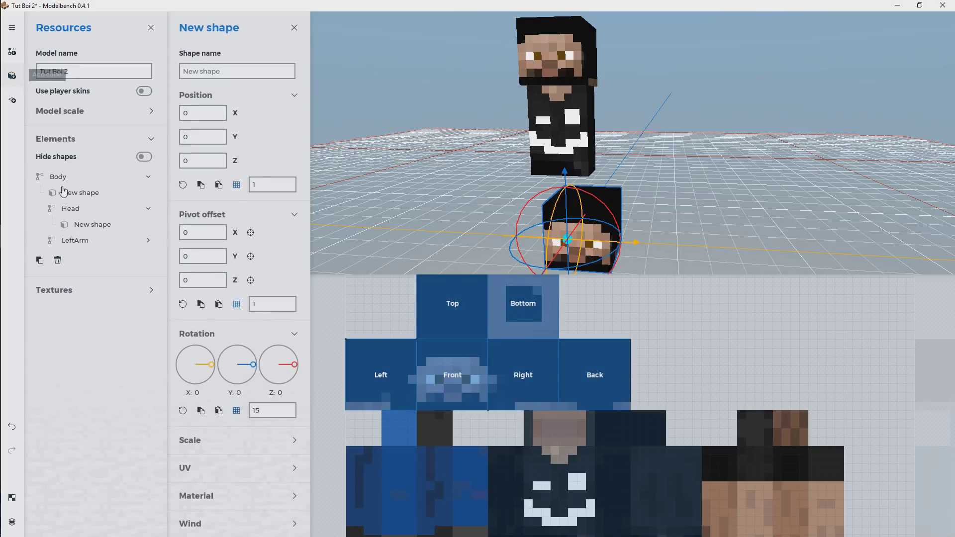
click(149, 241)
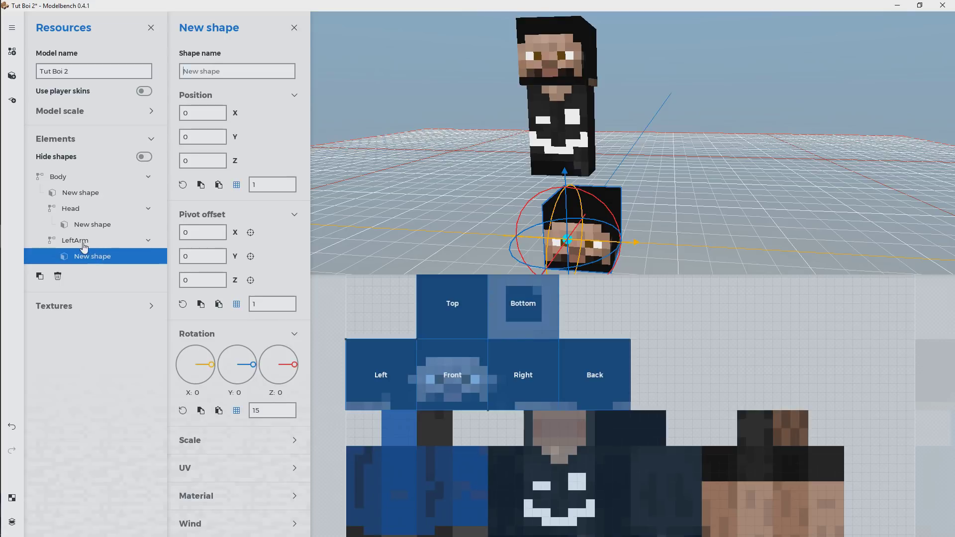
Step: Move the LeftArm cube's UV map onto the arm texture beside the torso and resize it to fit
drag(656, 166, 659, 166)
middle_drag(660, 165, 639, 146)
scroll(715, 344, down, 3)
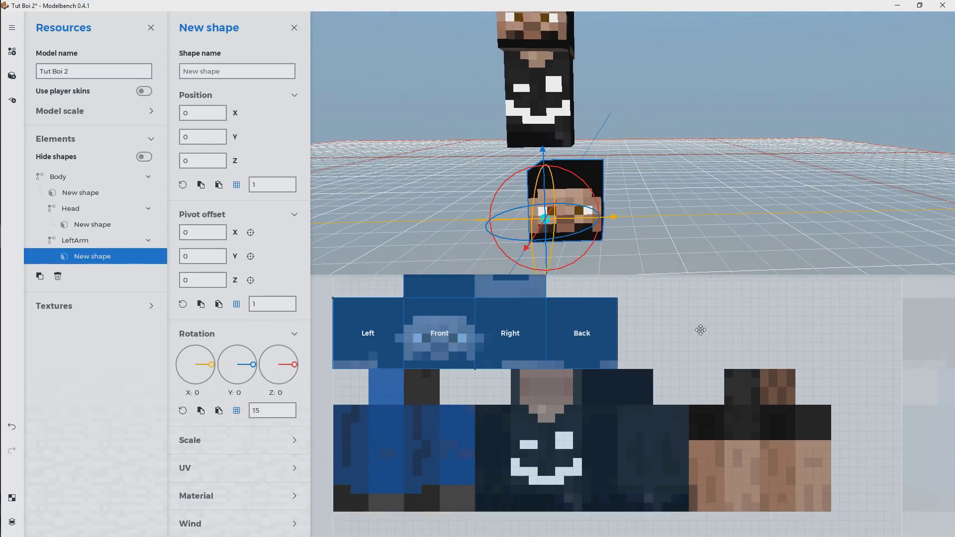
drag(504, 339, 663, 408)
drag(721, 445, 700, 459)
drag(682, 241, 647, 235)
drag(669, 200, 674, 199)
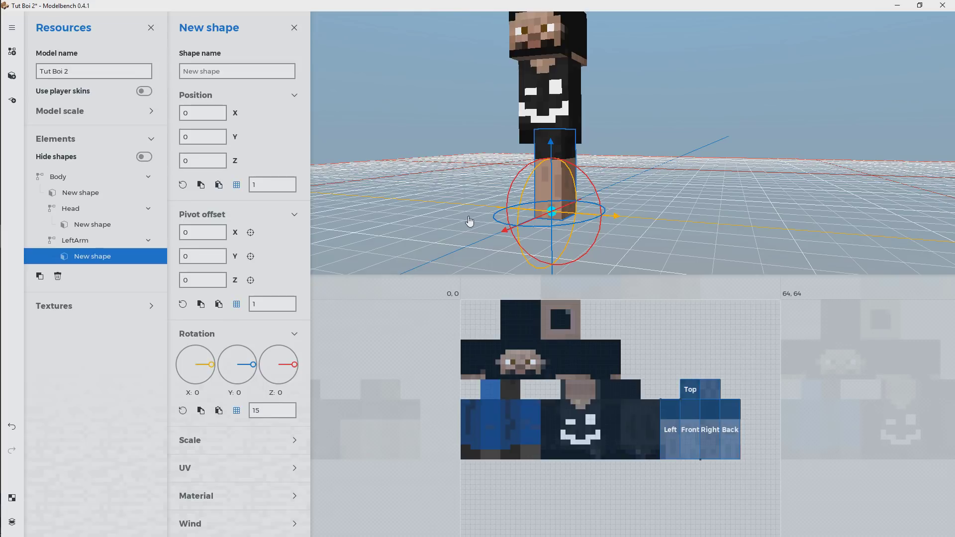
Step: Set the LeftArm cube's pivot offset to X -2, Y -10 and Z -2
drag(231, 232, 221, 233)
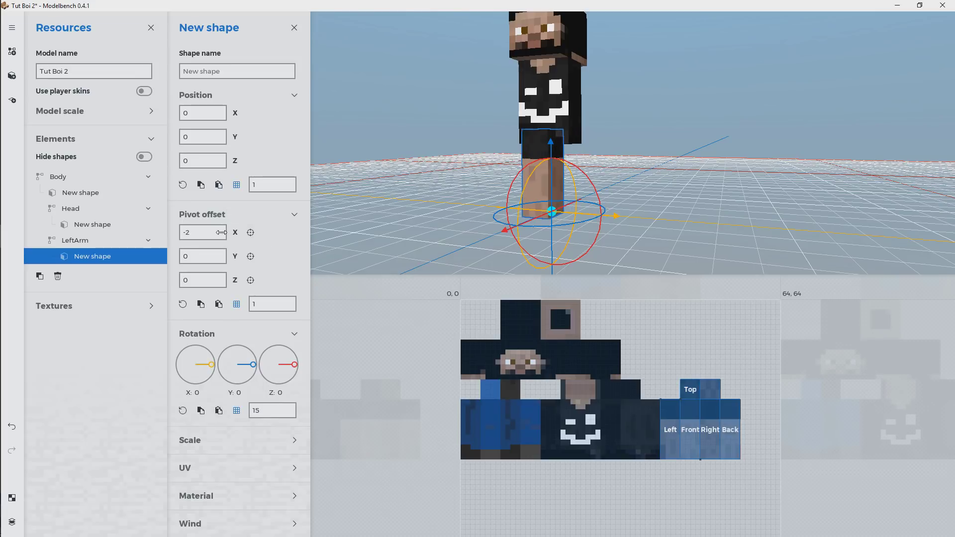
drag(608, 184, 587, 183)
right_drag(368, 243, 383, 244)
drag(239, 259, 119, 265)
drag(709, 208, 669, 232)
drag(233, 280, 213, 289)
drag(664, 166, 646, 119)
right_drag(659, 140, 414, 223)
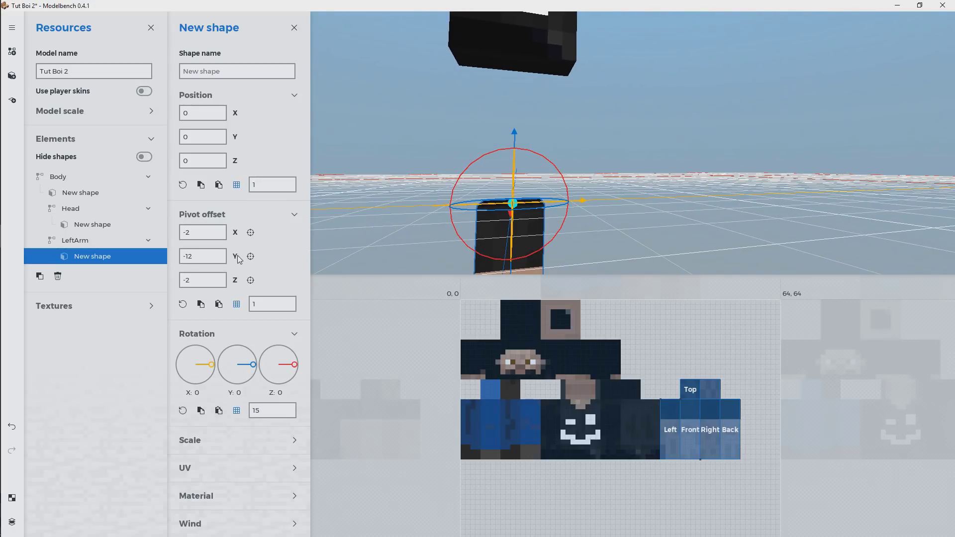
drag(232, 256, 238, 256)
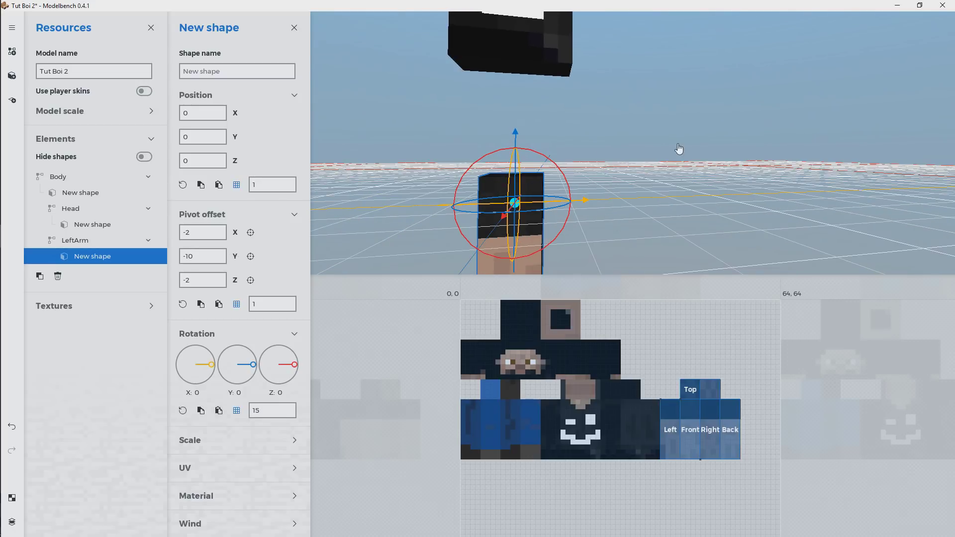
drag(693, 157, 629, 177)
scroll(693, 158, down, 4)
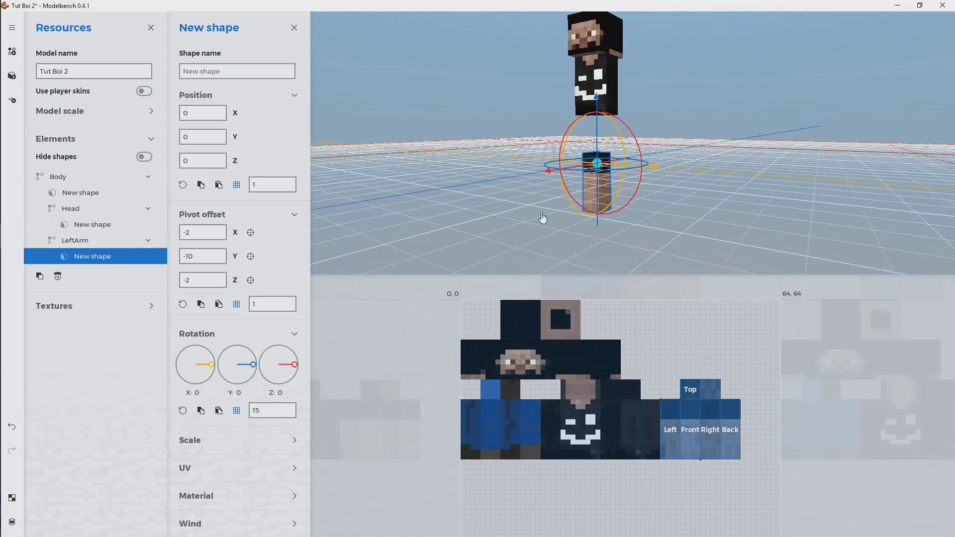
Step: Move the LeftArm part to X 6 and Y 20 so it sits against the side of the body
click(88, 244)
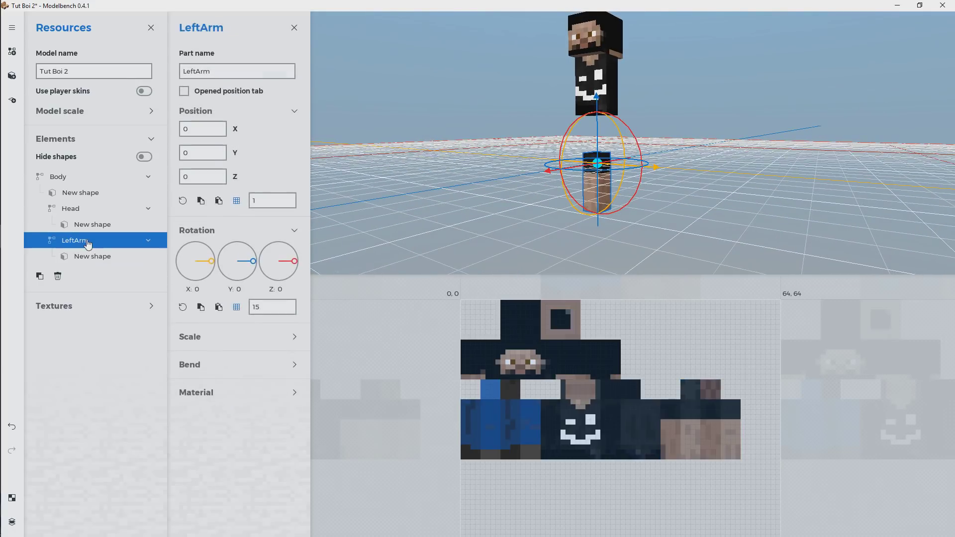
drag(598, 144, 604, 48)
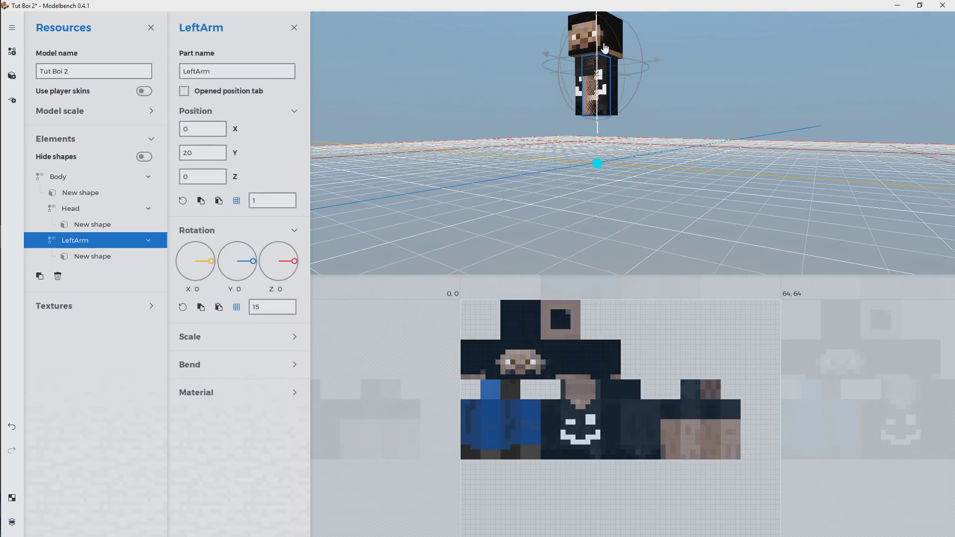
drag(661, 63, 689, 61)
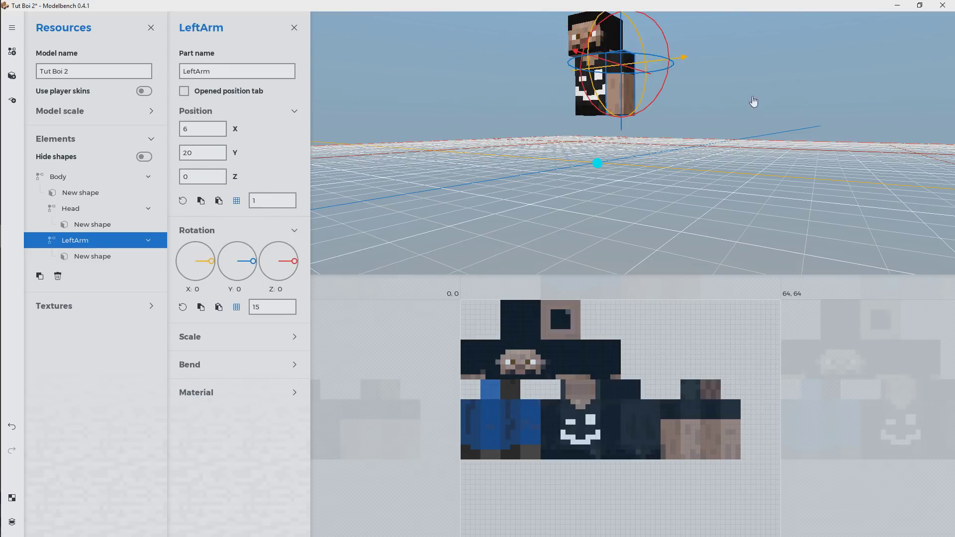
scroll(782, 157, up, 10)
drag(781, 157, 766, 170)
scroll(766, 170, down, 5)
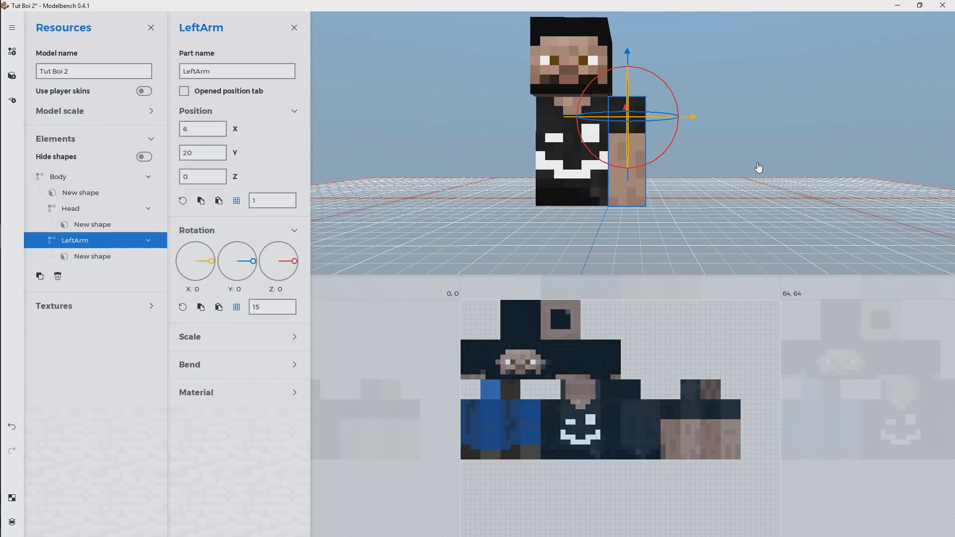
Step: Duplicate the LeftArm part and rename the copy RightArm
click(39, 277)
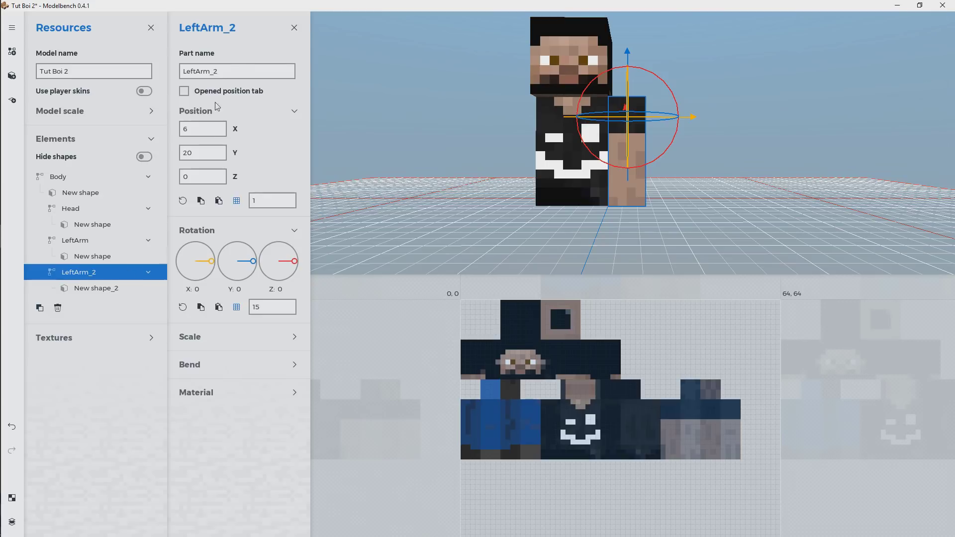
double_click(225, 72)
click(265, 74)
key(BackSpace)
key(BackSpace)
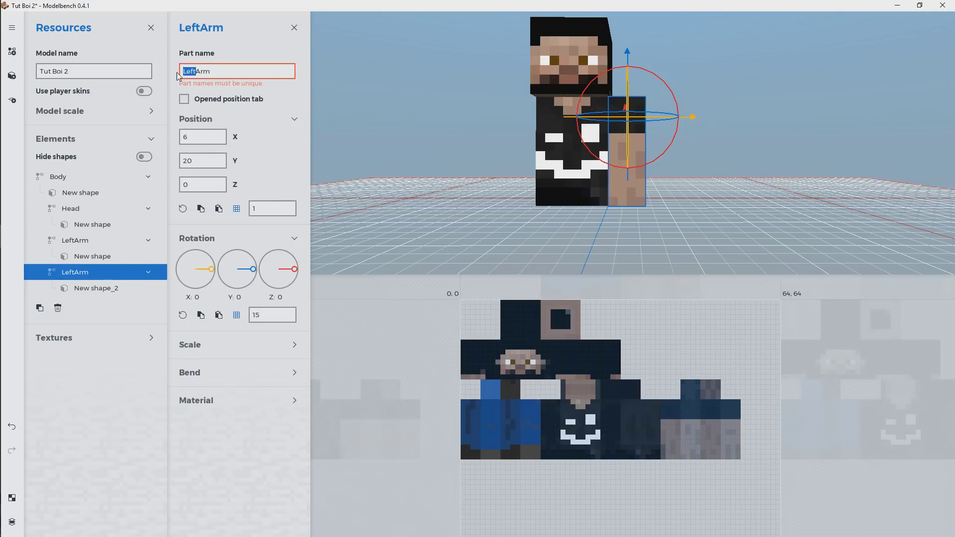
text(Right)
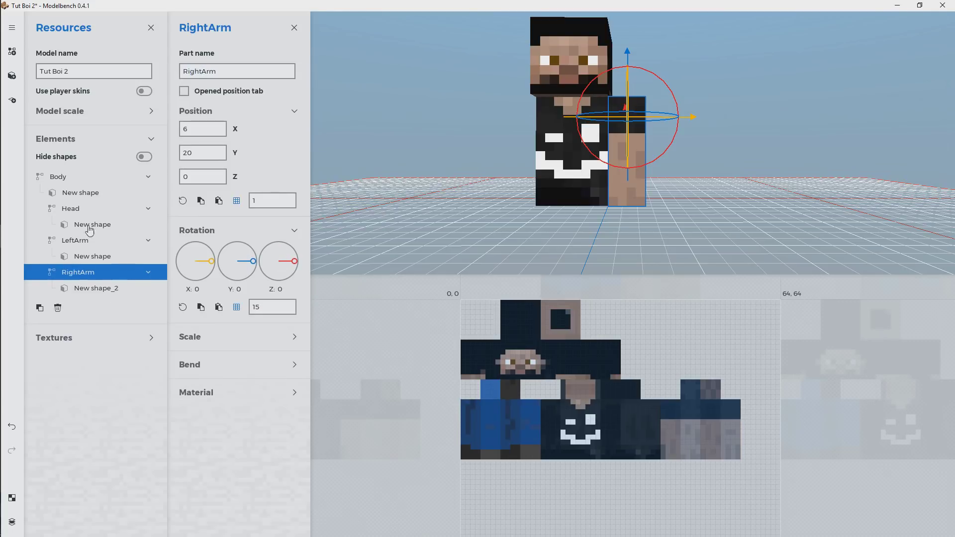
Step: Move RightArm to X -6 and place its cube's UV map over the second arm texture, beside the lower leg texture
drag(694, 117, 578, 125)
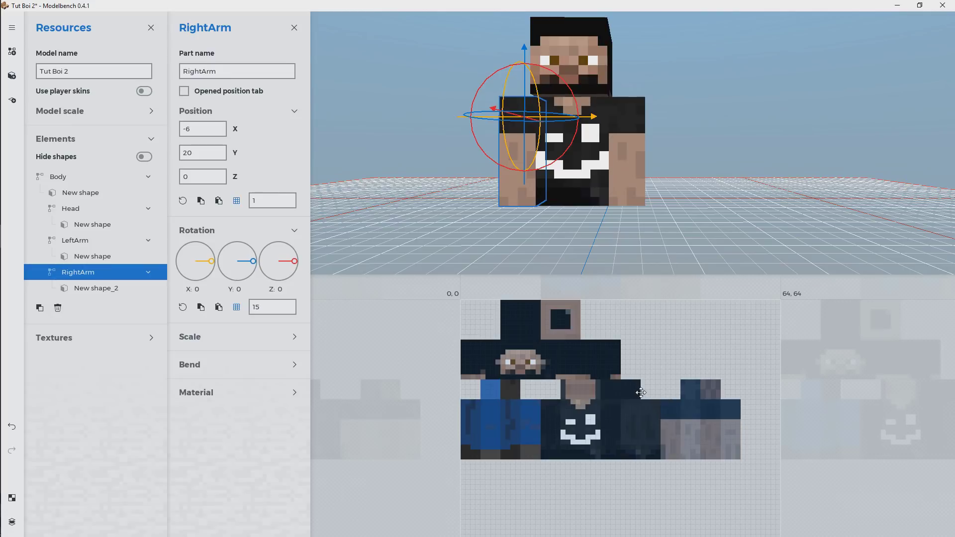
drag(607, 417, 548, 335)
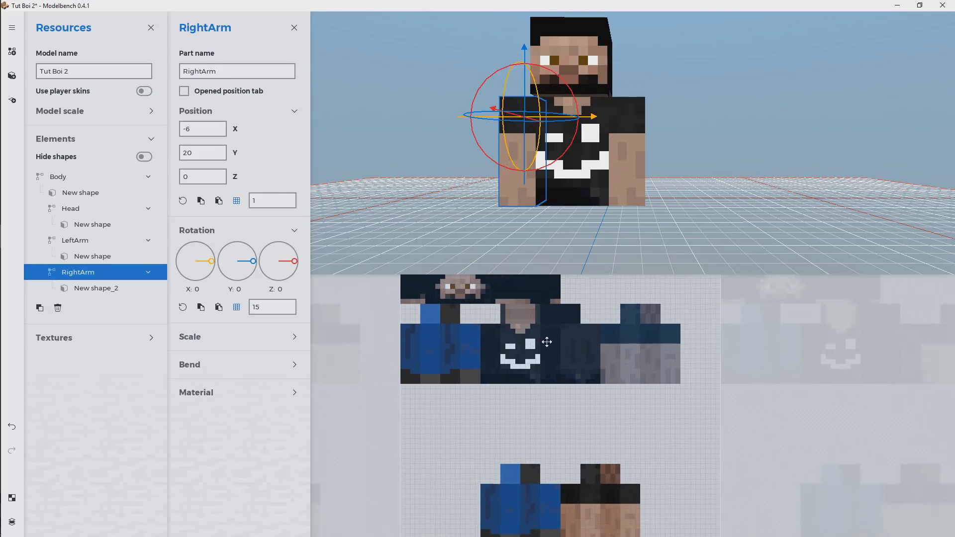
click(112, 293)
drag(686, 454, 638, 423)
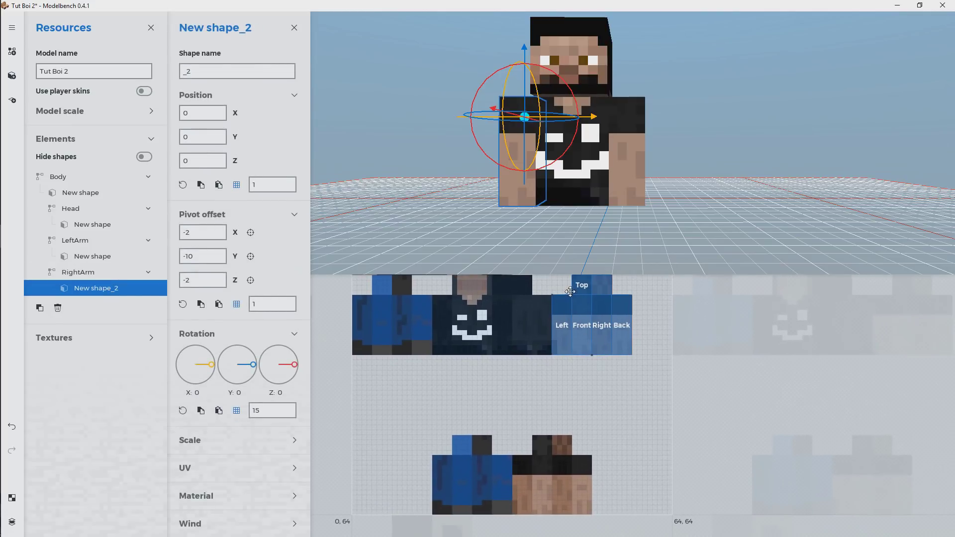
drag(575, 299, 535, 458)
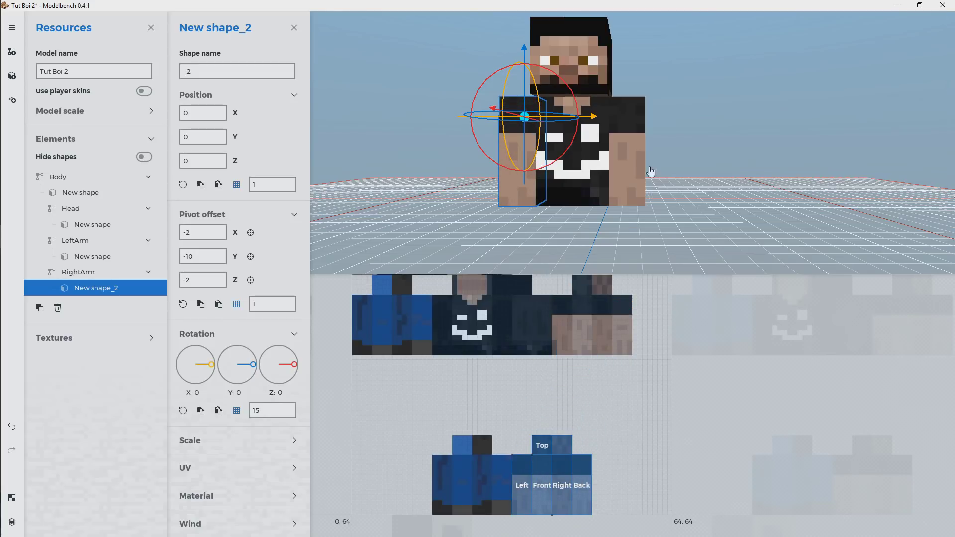
drag(665, 191, 692, 162)
middle_drag(488, 184, 742, 204)
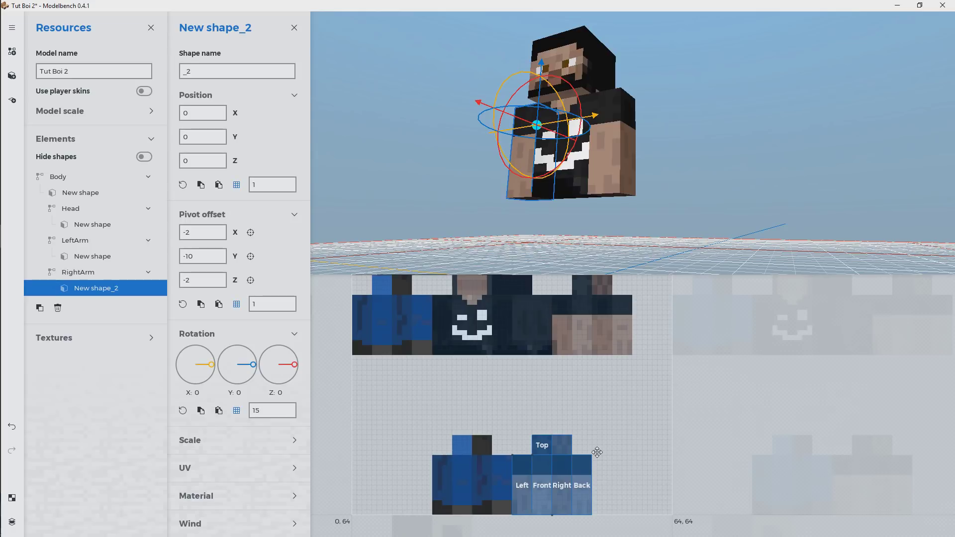
middle_drag(669, 147, 584, 338)
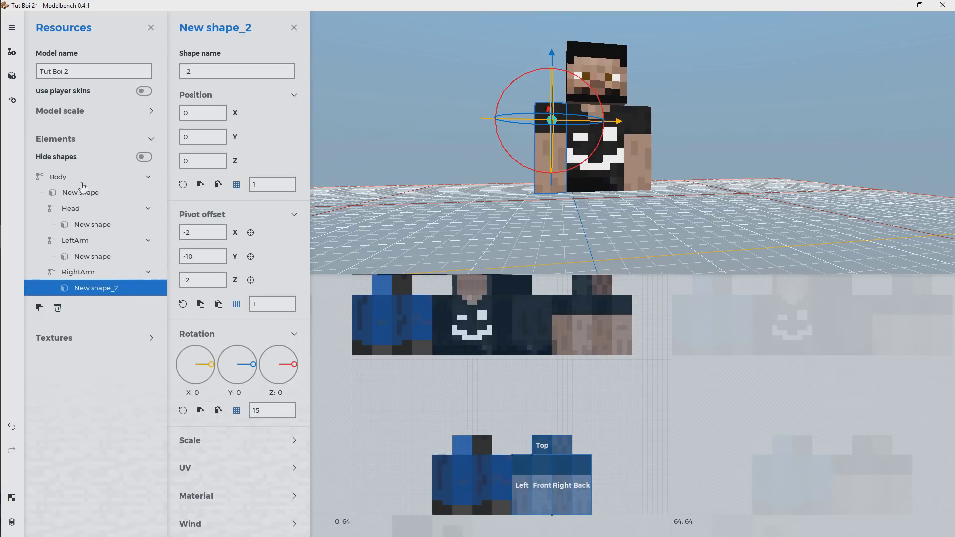
Step: Create a new part outside Body, name it RightLeg, and add a cube shape to it
click(148, 177)
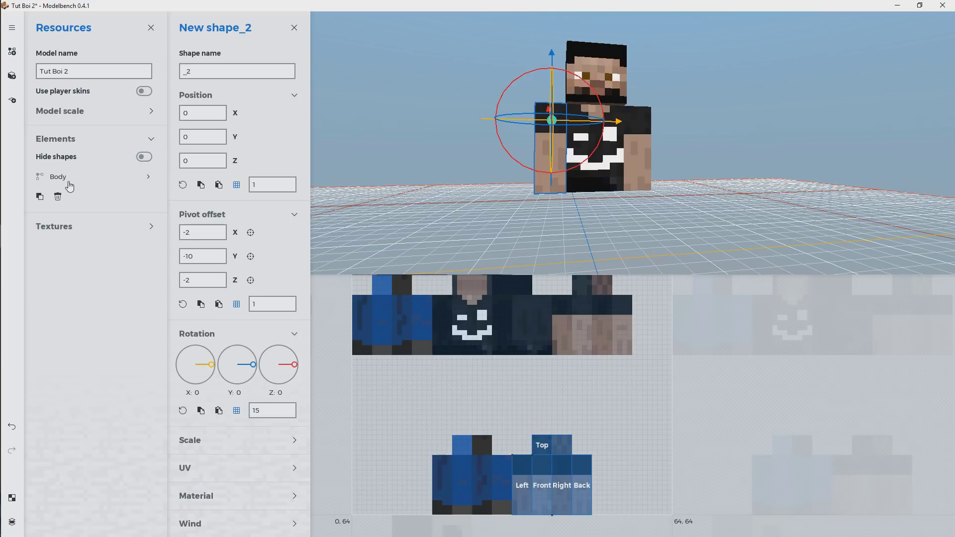
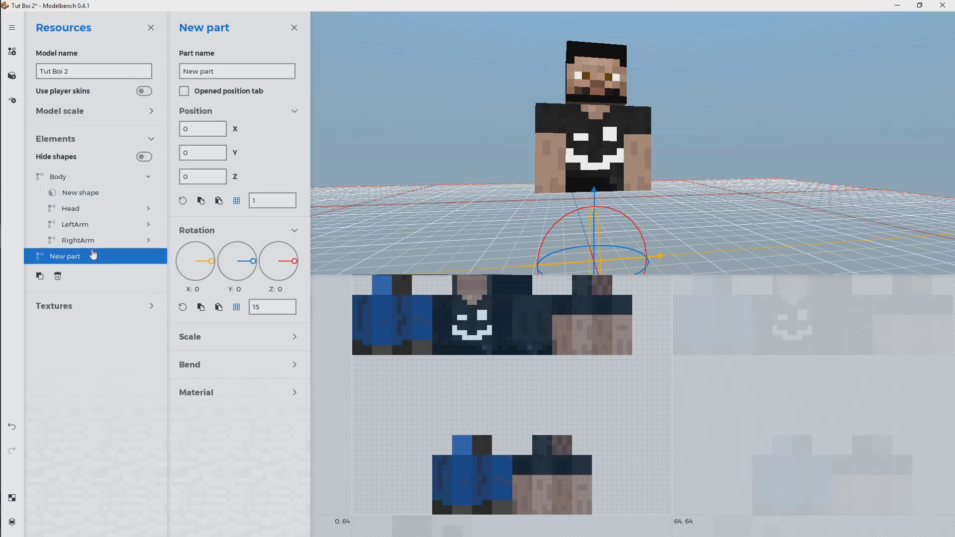
click(243, 72)
text(RightLeg)
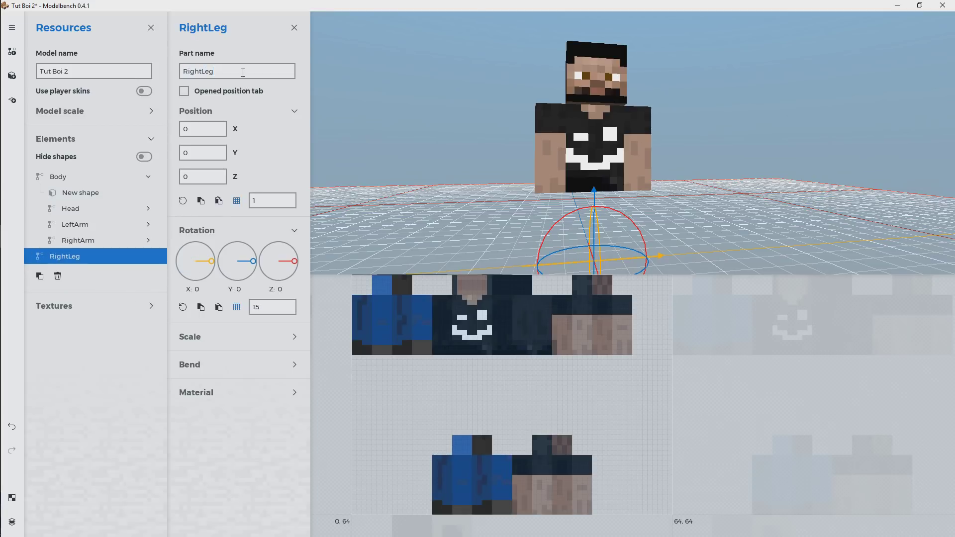
click(12, 76)
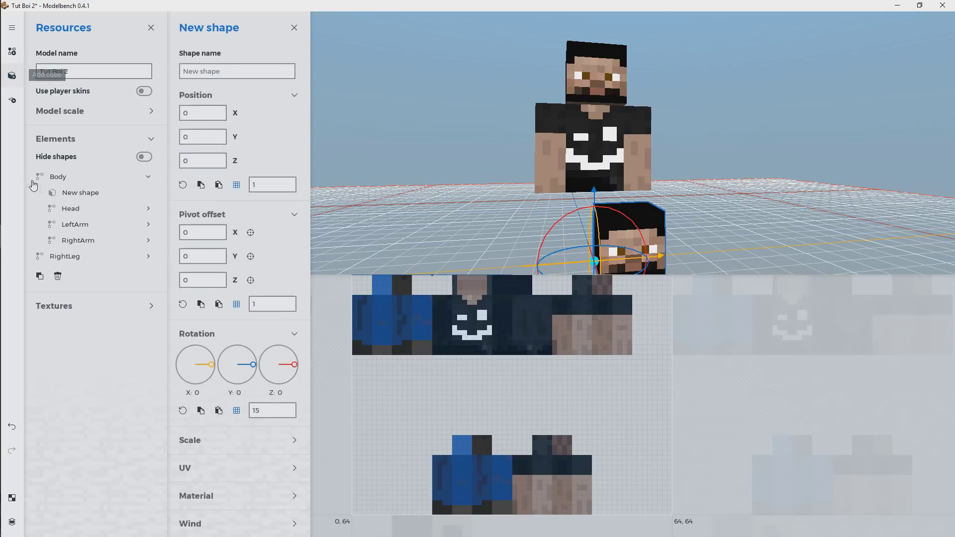
click(148, 256)
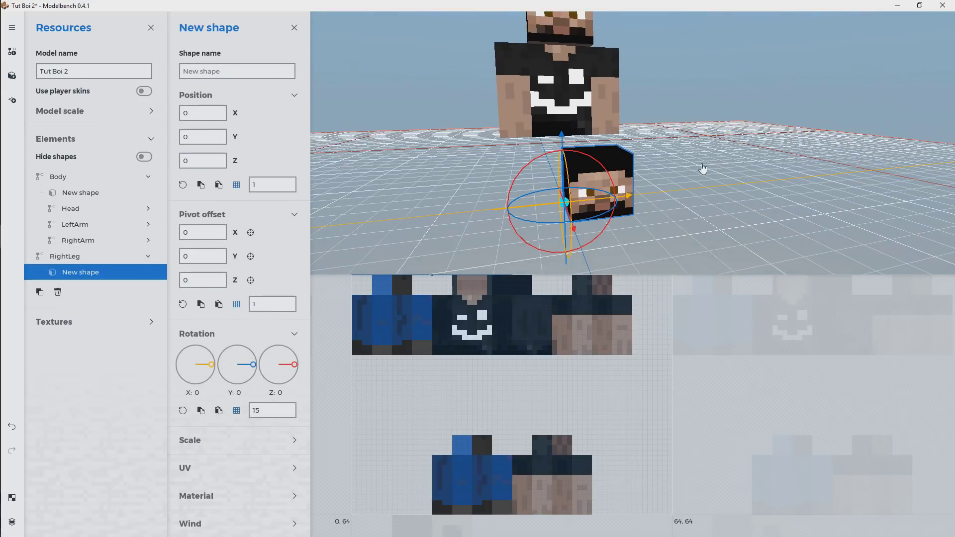
Step: Place and resize the RightLeg cube's UV map so it covers the upper leg texture beside the body texture
drag(737, 193, 730, 188)
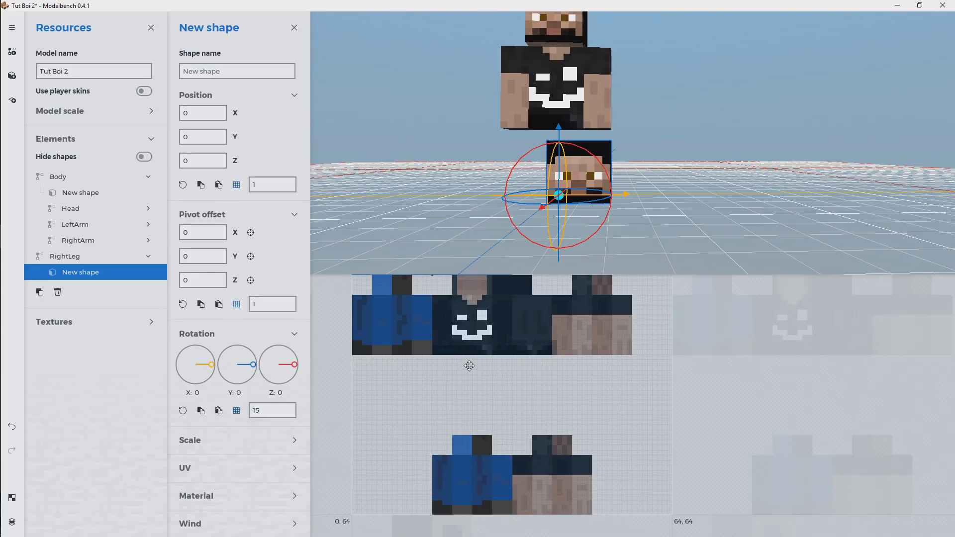
drag(463, 336, 479, 383)
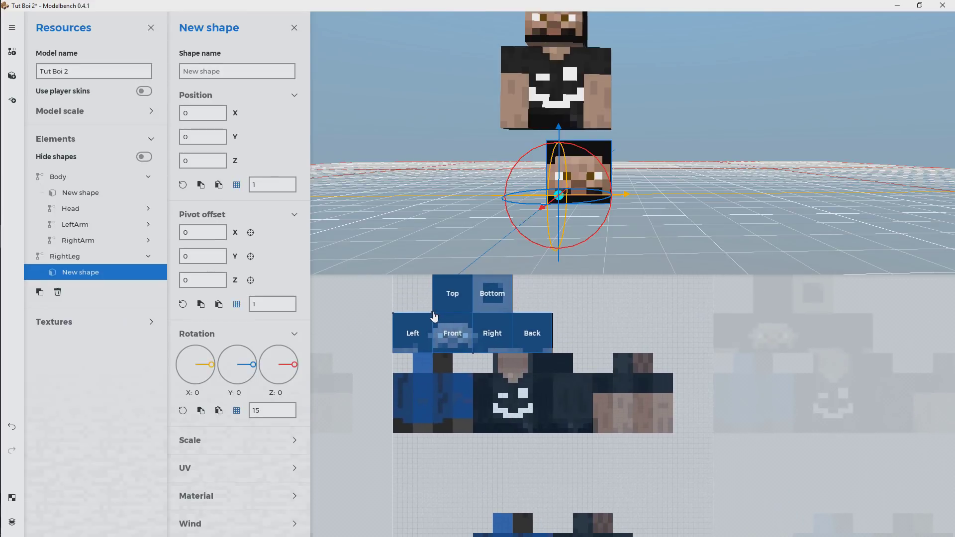
drag(434, 317, 434, 379)
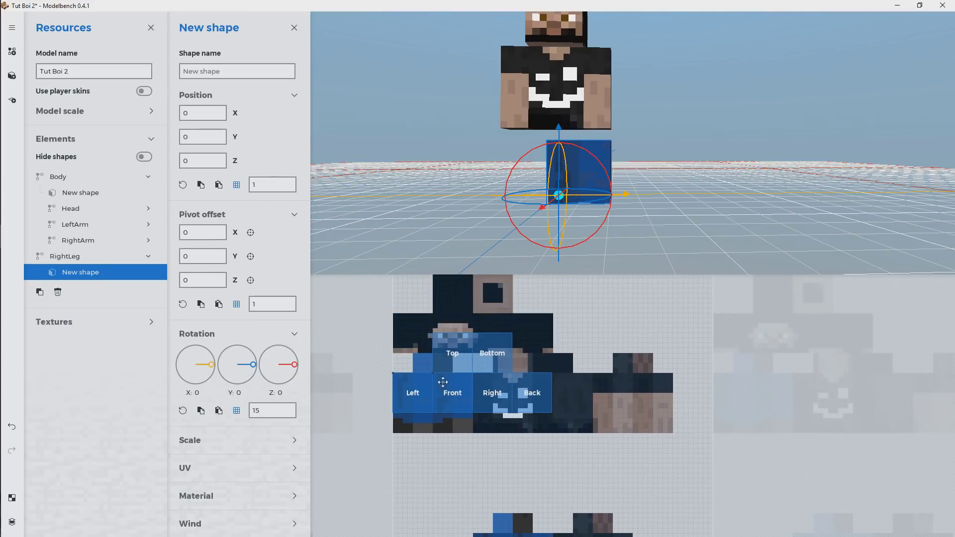
drag(433, 376, 397, 379)
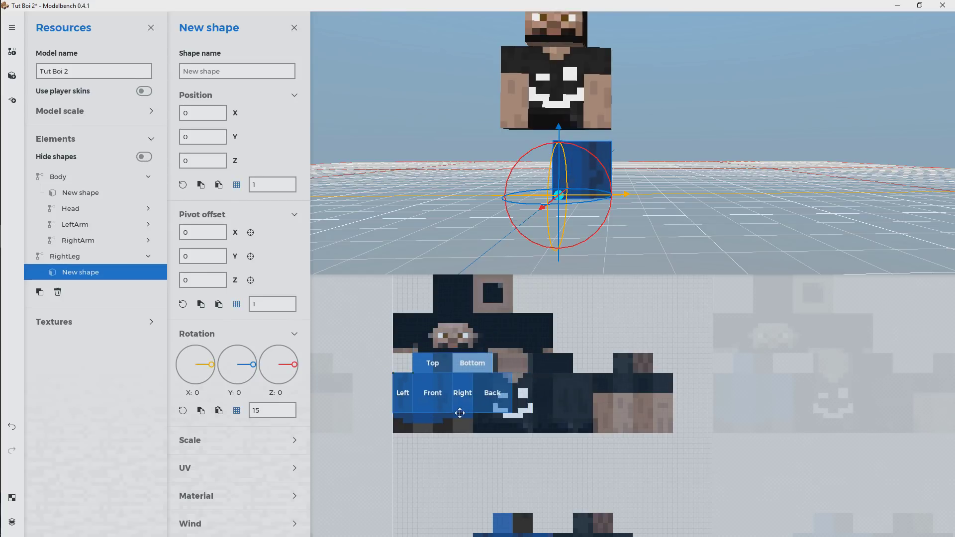
drag(453, 417, 433, 434)
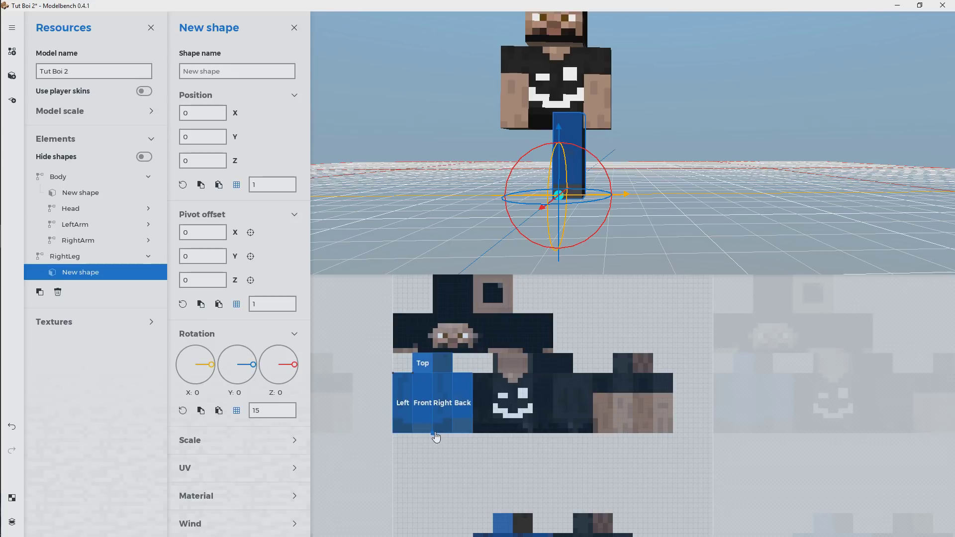
Step: Set the RightLeg cube's pivot offset to X -2, Y -12 and Z -2
drag(687, 175, 662, 185)
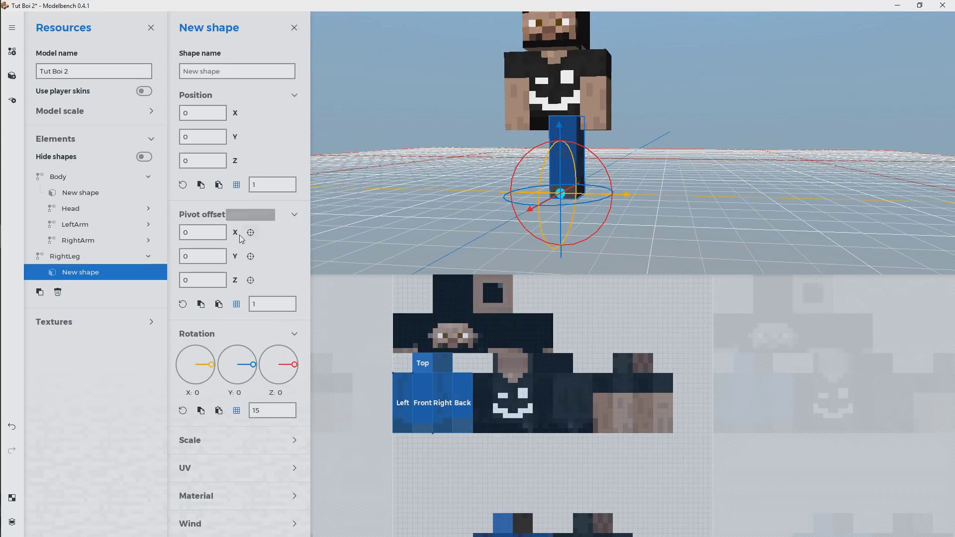
drag(237, 233, 116, 281)
drag(658, 200, 702, 203)
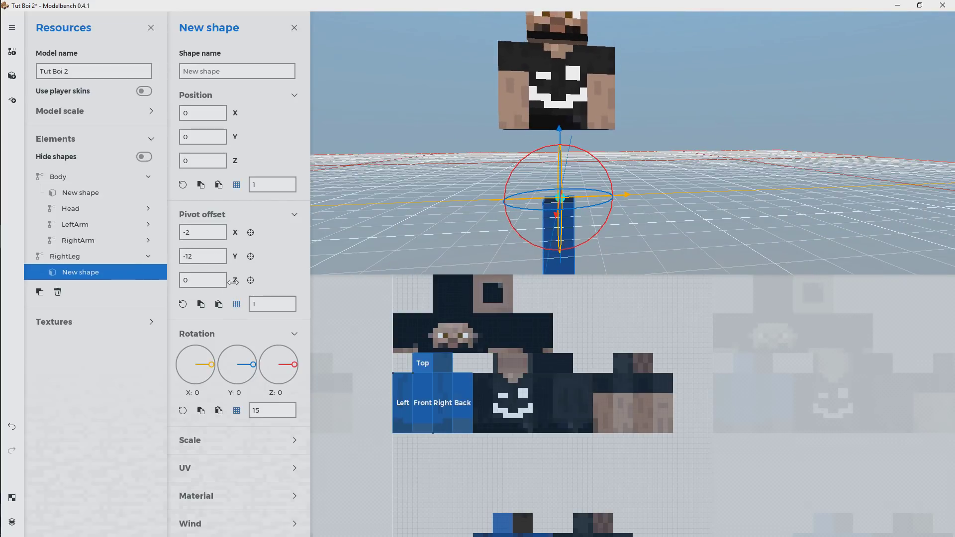
drag(233, 283, 216, 284)
mouse_move(678, 211)
mouse_down()
mouse_move(737, 234)
mouse_move(679, 214)
mouse_up()
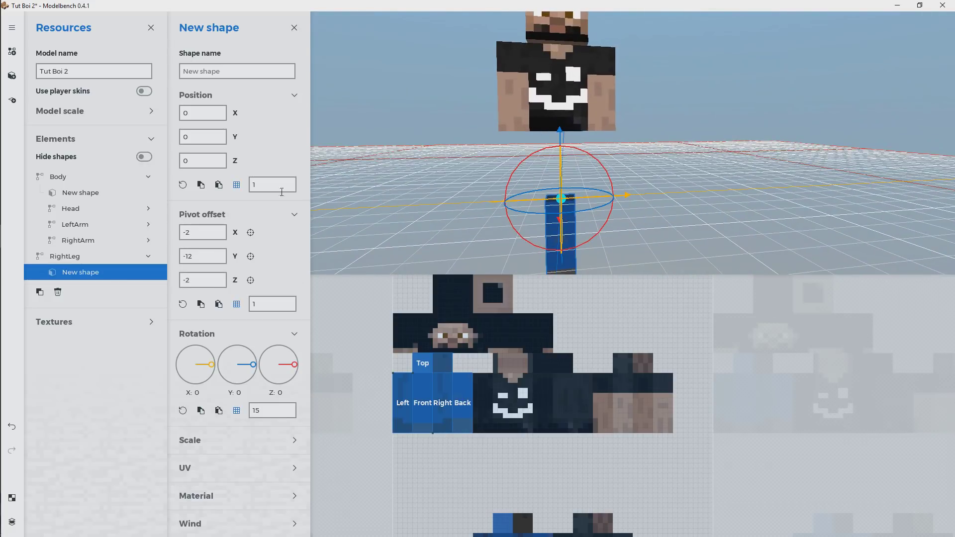
Step: Move the RightLeg part to X -2 and Y 10 so it sits under one side of the body
click(69, 257)
drag(560, 136, 560, 69)
drag(626, 131, 612, 132)
mouse_move(662, 179)
mouse_down()
mouse_move(537, 182)
mouse_move(652, 177)
mouse_up()
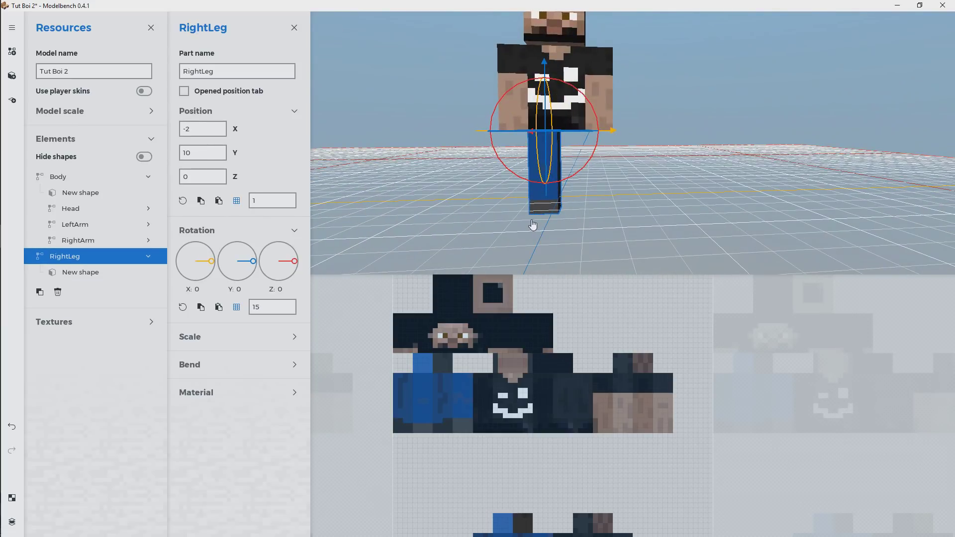
Step: Duplicate the RightLeg part and rename the copy LeftLeg
click(40, 297)
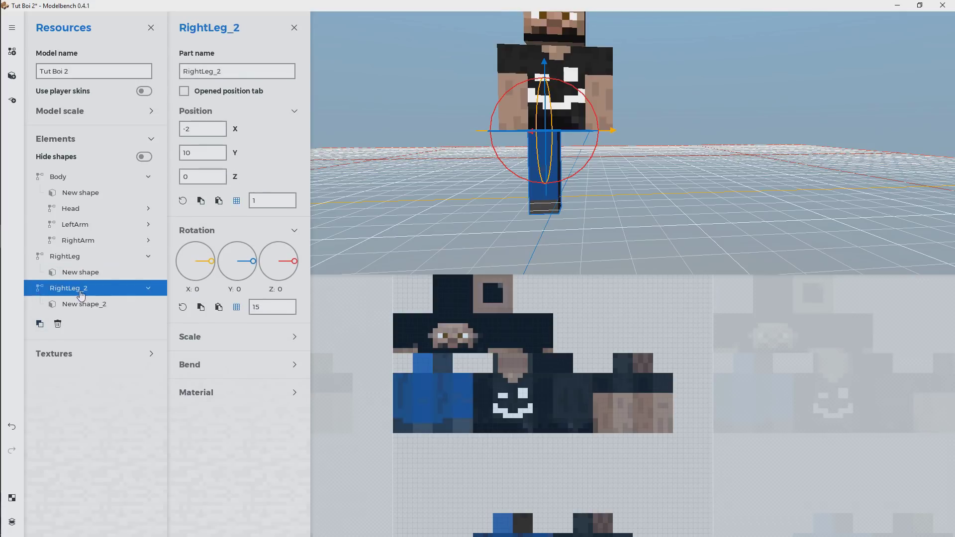
double_click(229, 73)
text(LeftLeg)
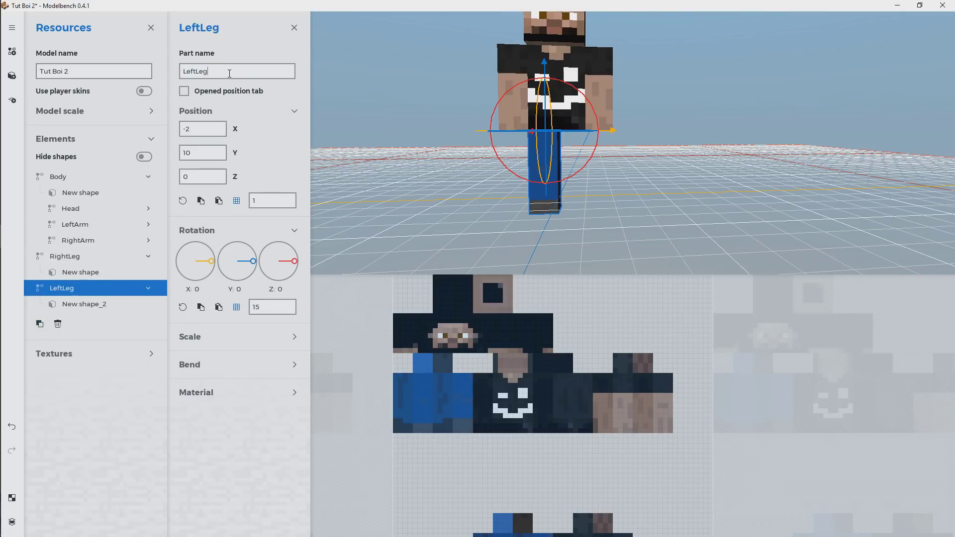
Step: Move the LeftLeg cube to X 4 and place its UV map over the lower leg texture
click(99, 306)
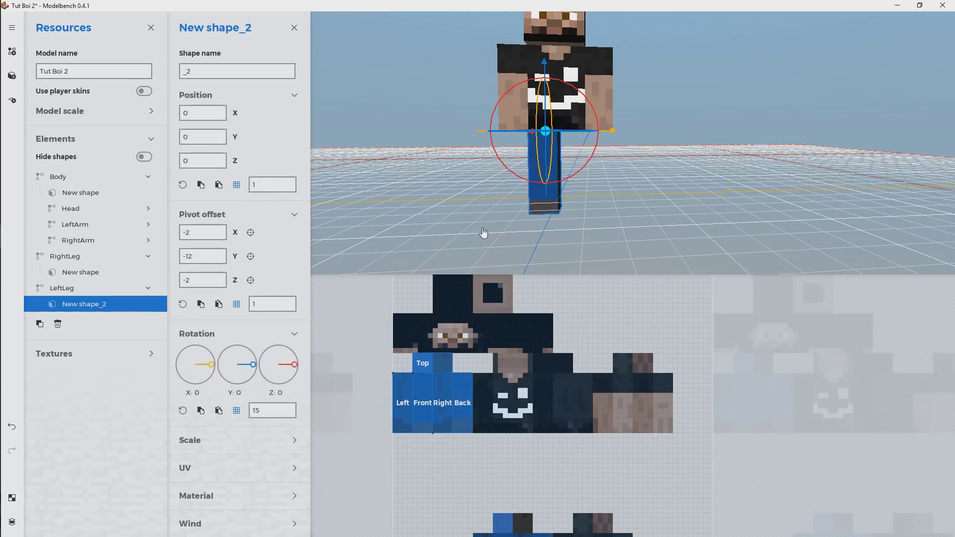
drag(617, 132, 645, 139)
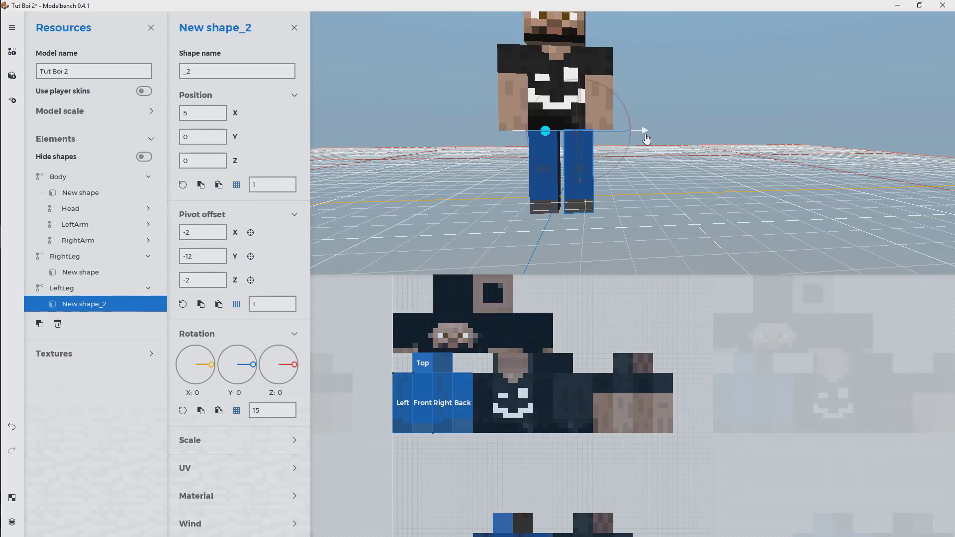
scroll(548, 378, down, 3)
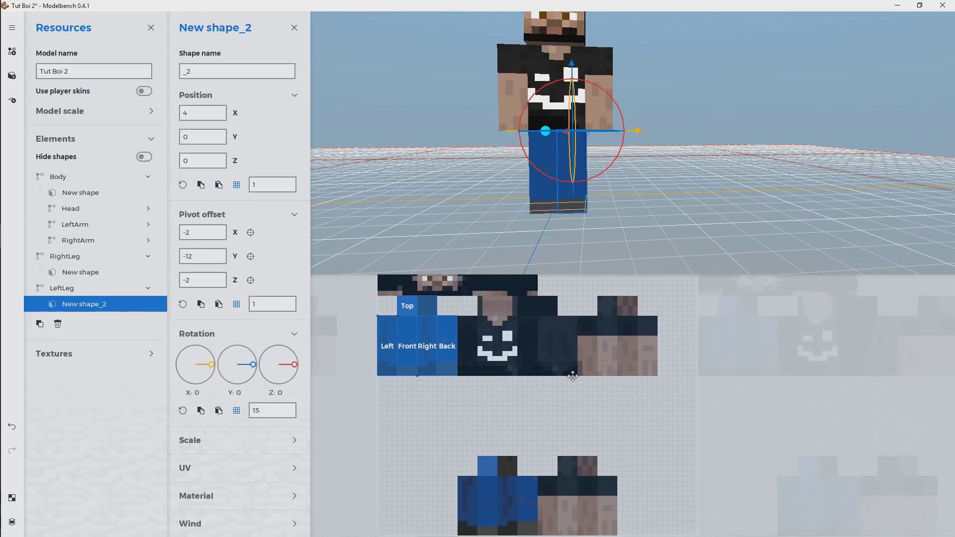
drag(394, 291, 473, 454)
right_drag(665, 214, 675, 178)
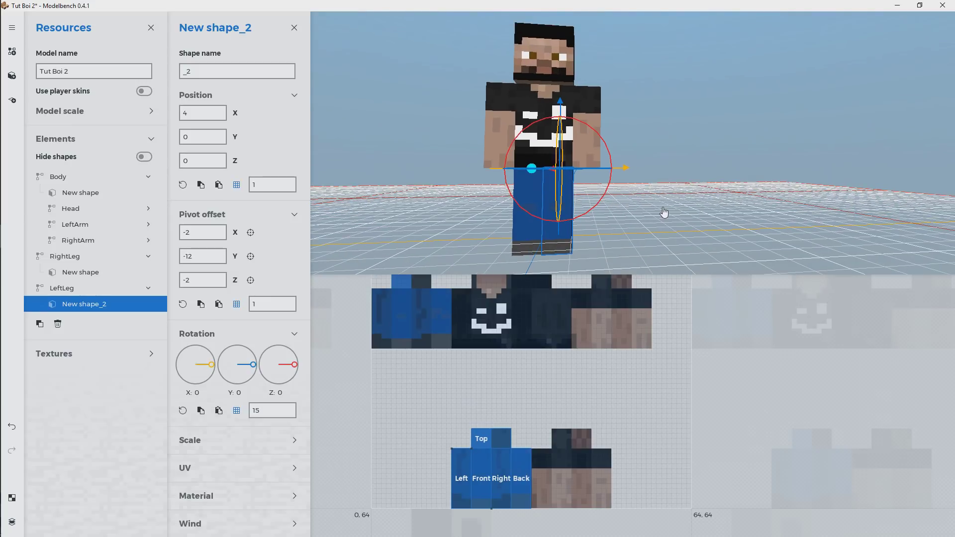
middle_drag(698, 160, 699, 189)
drag(695, 154, 695, 151)
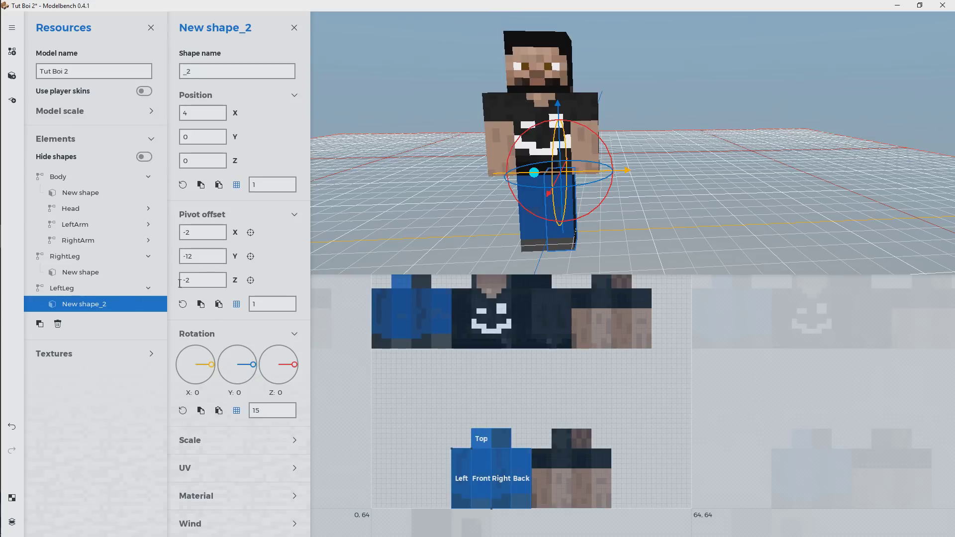
Step: Make the LeftLeg part bendable at its lower part, with bending enabled on the X axis
click(75, 292)
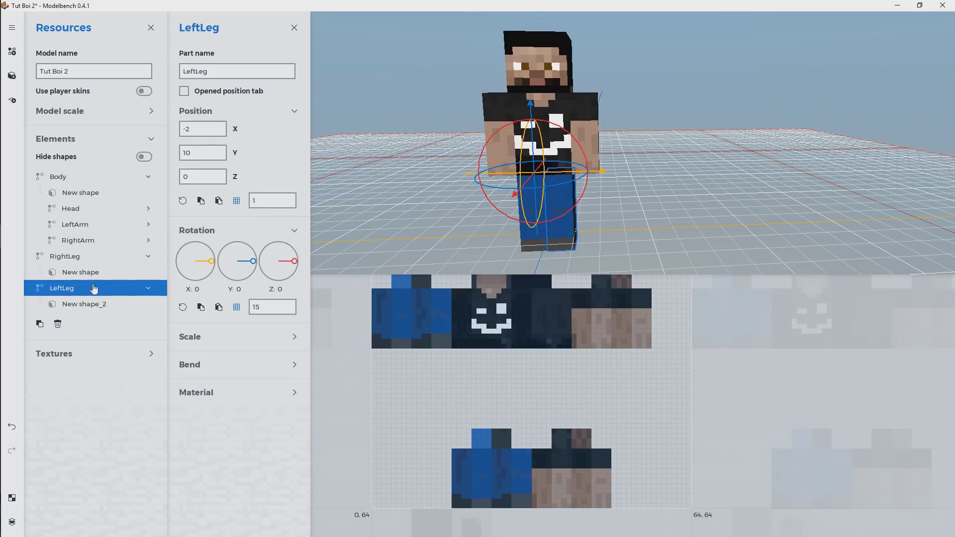
click(295, 365)
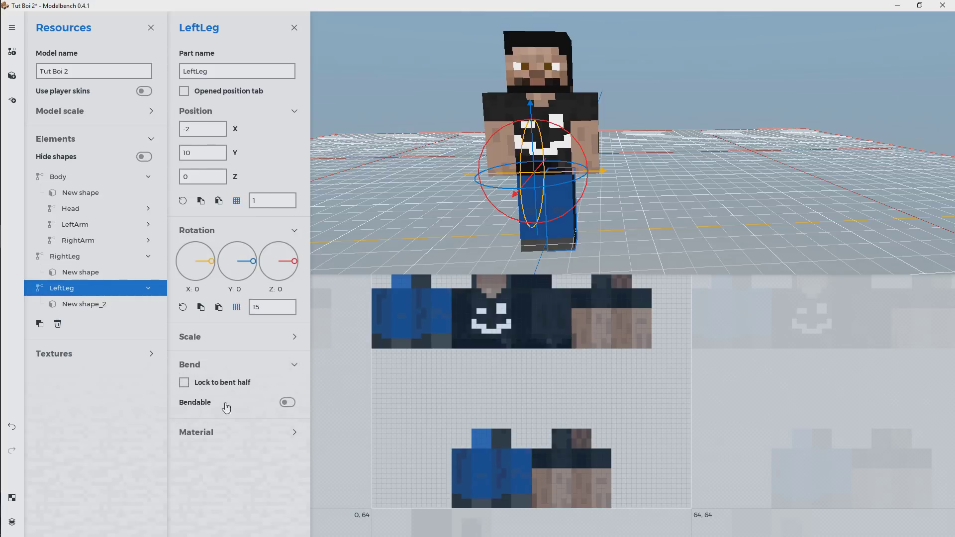
click(288, 403)
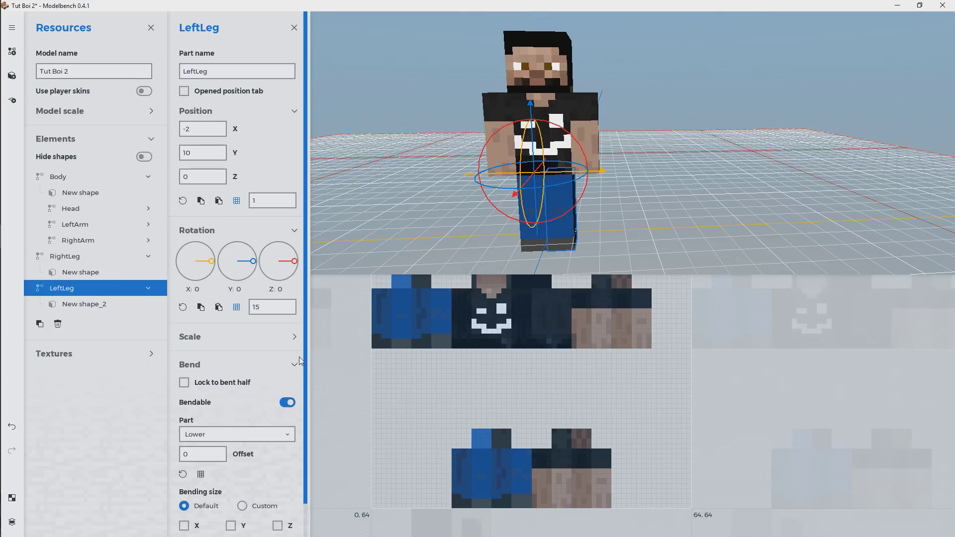
scroll(307, 332, down, 2)
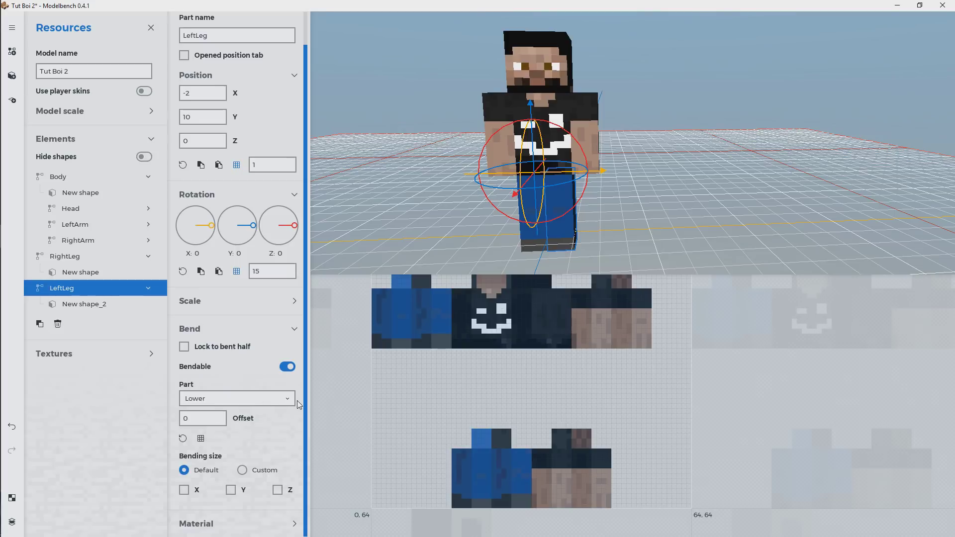
drag(623, 208, 550, 183)
scroll(640, 175, up, 3)
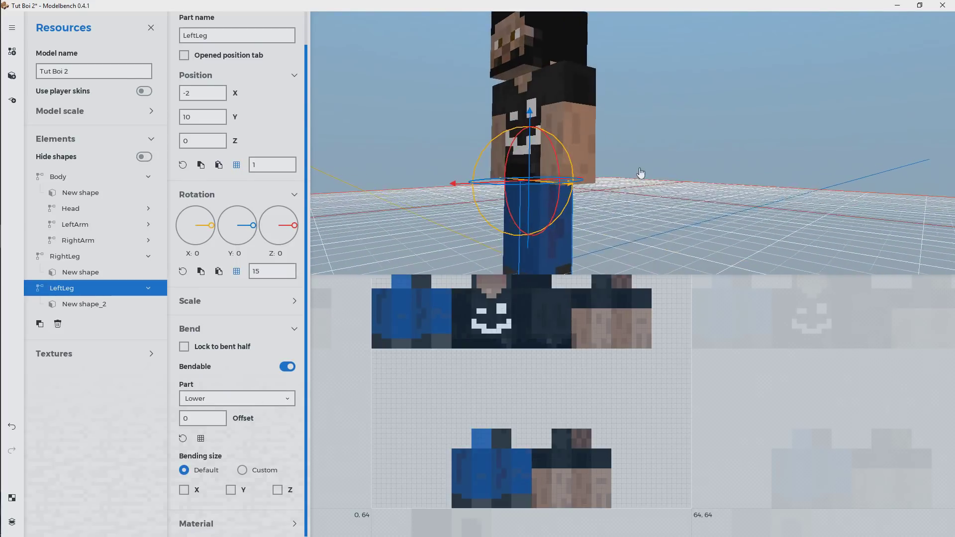
drag(640, 175, 633, 193)
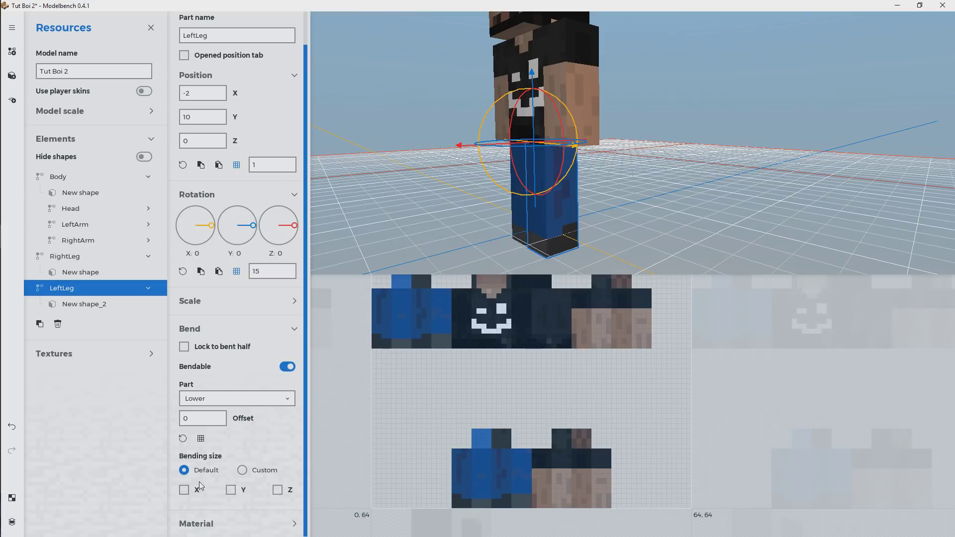
click(185, 491)
Step: Restrict the LeftLeg's X bend direction to Backwards and bend the leg to 45 degrees
drag(305, 397, 273, 476)
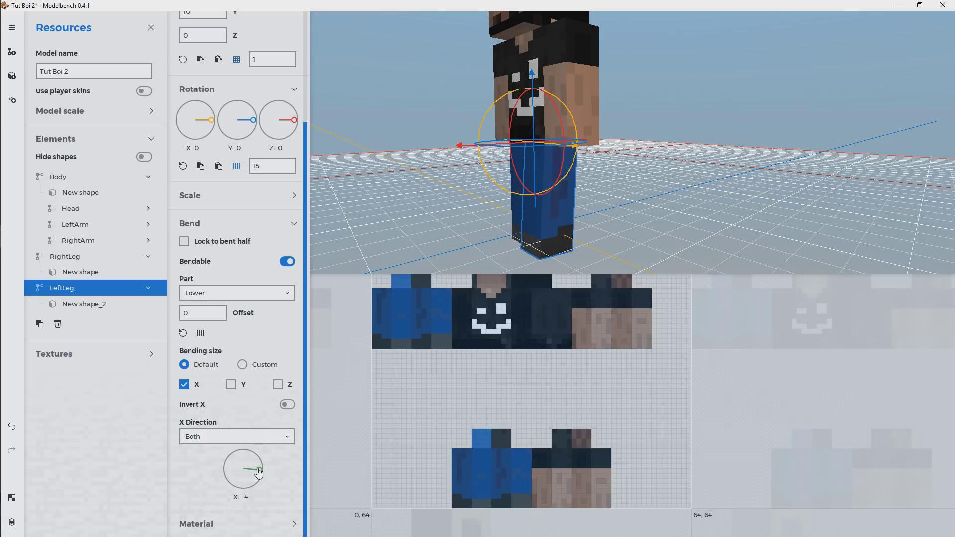
drag(258, 472, 259, 465)
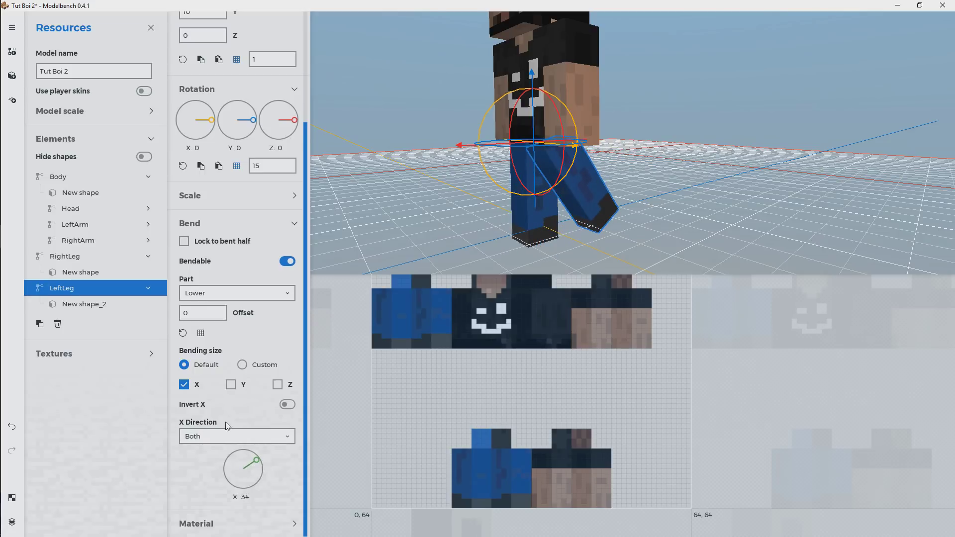
click(287, 441)
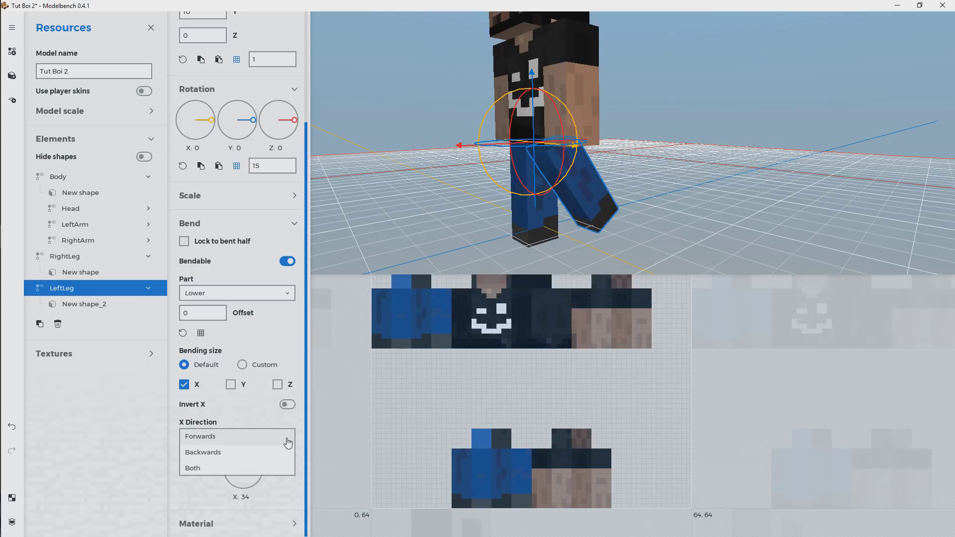
click(208, 454)
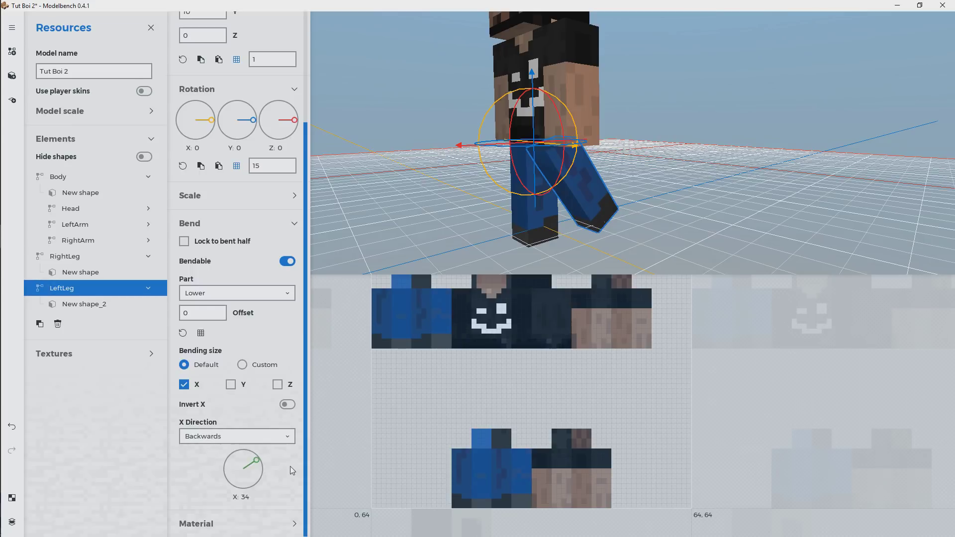
drag(257, 467, 273, 494)
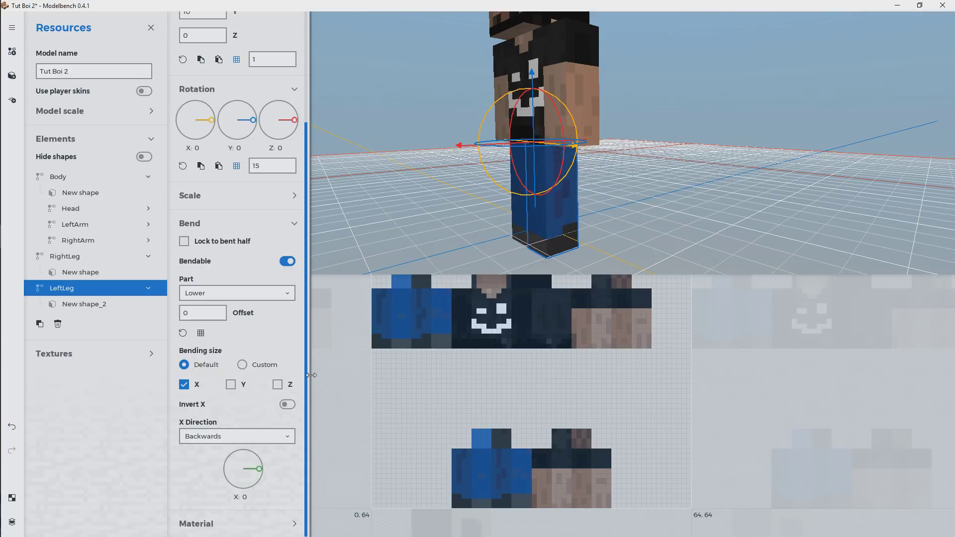
drag(259, 470, 258, 462)
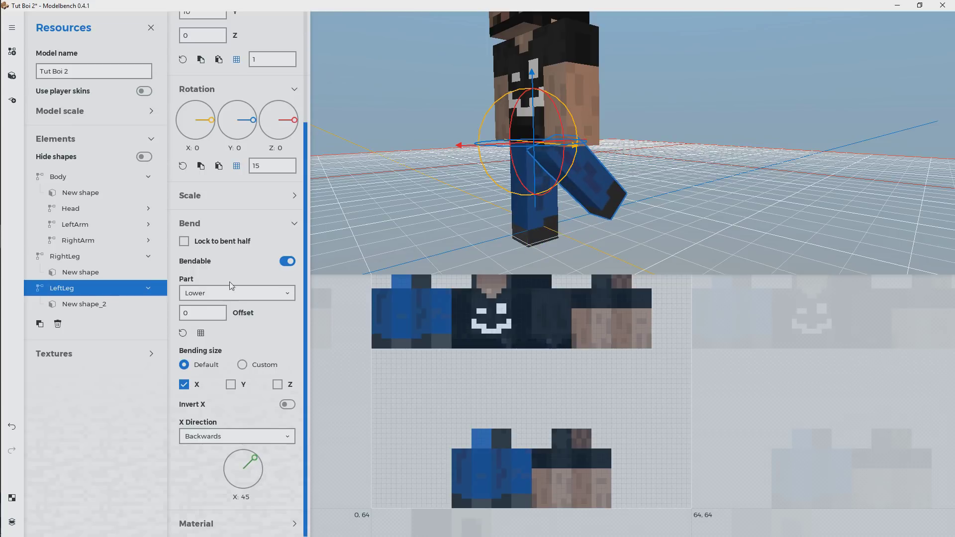
Step: Set the LeftLeg's bend offset to -6 so it bends at the knee
drag(249, 312, 192, 328)
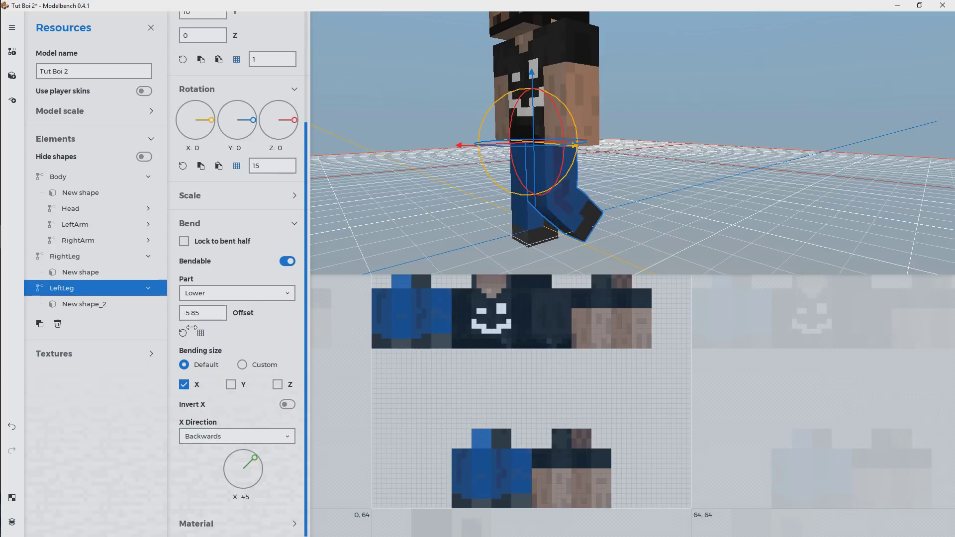
click(205, 313)
text(-54)
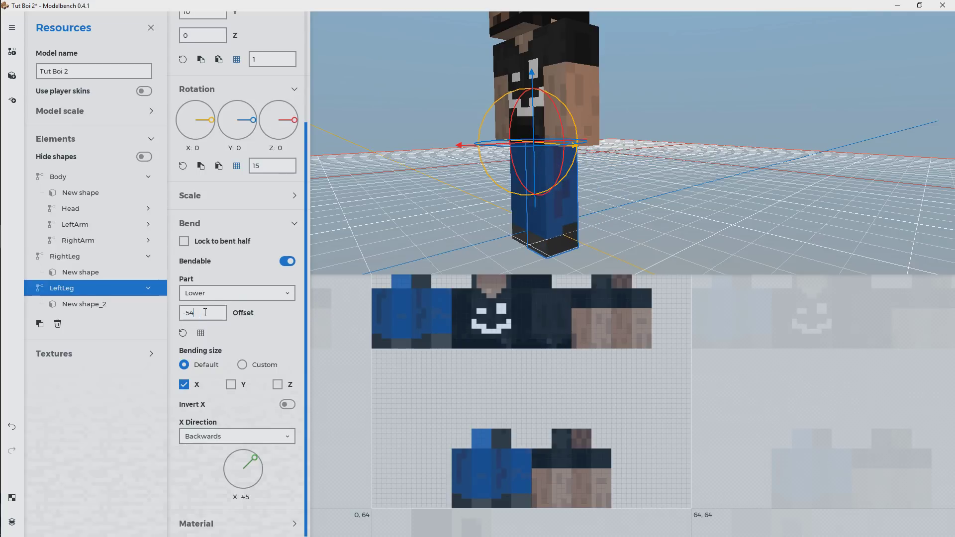
key(BackSpace)
mouse_move(615, 184)
mouse_down()
mouse_move(542, 172)
mouse_move(640, 181)
mouse_move(627, 178)
mouse_up()
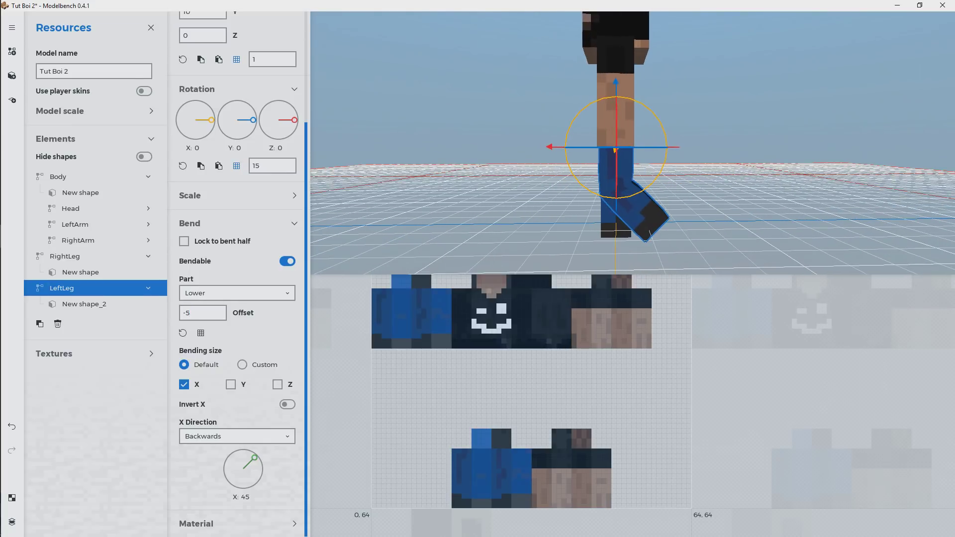
click(193, 314)
text(-6)
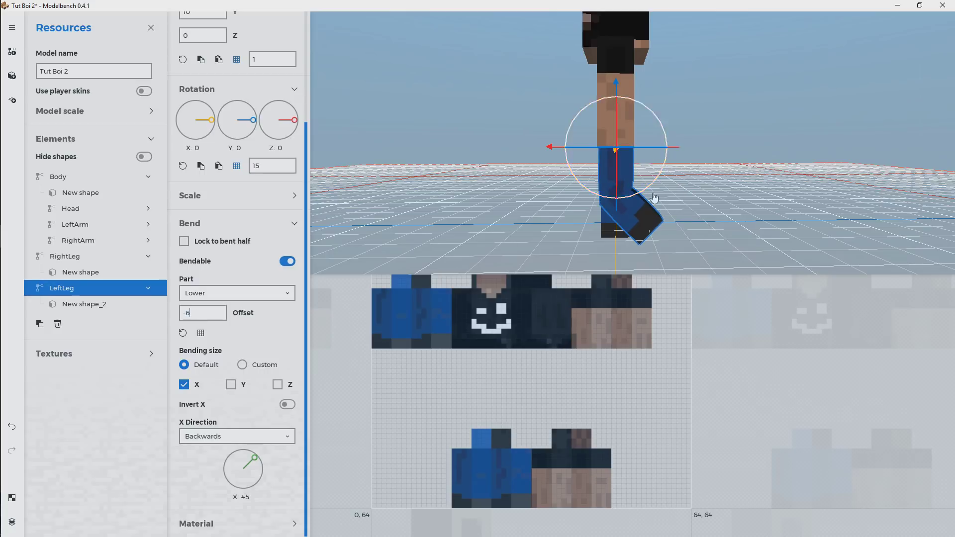
mouse_move(737, 185)
mouse_down()
mouse_move(712, 184)
mouse_move(831, 188)
mouse_move(747, 185)
mouse_up()
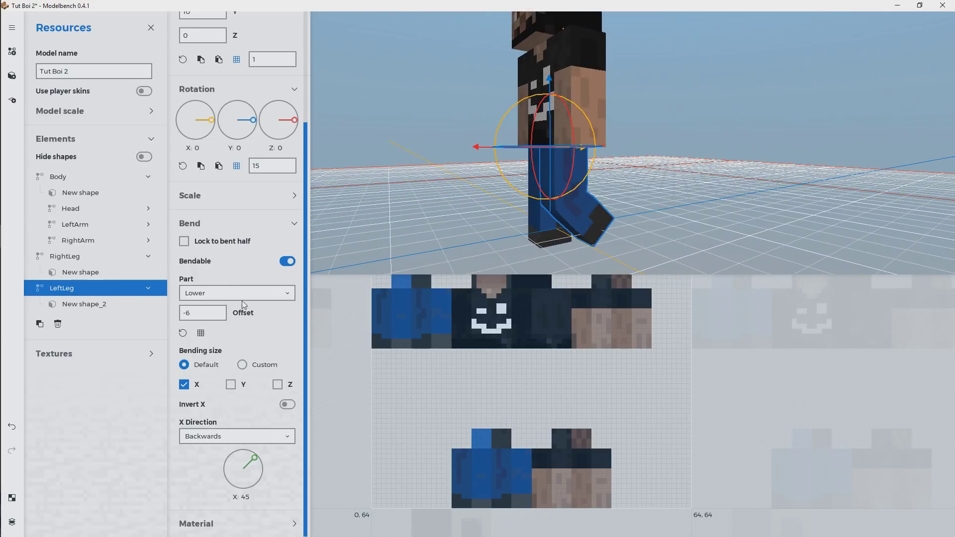
Step: Make the RightLeg bendable at its lower part on the X axis, direction Backwards, with a 45 degree bend and offset -6
click(71, 258)
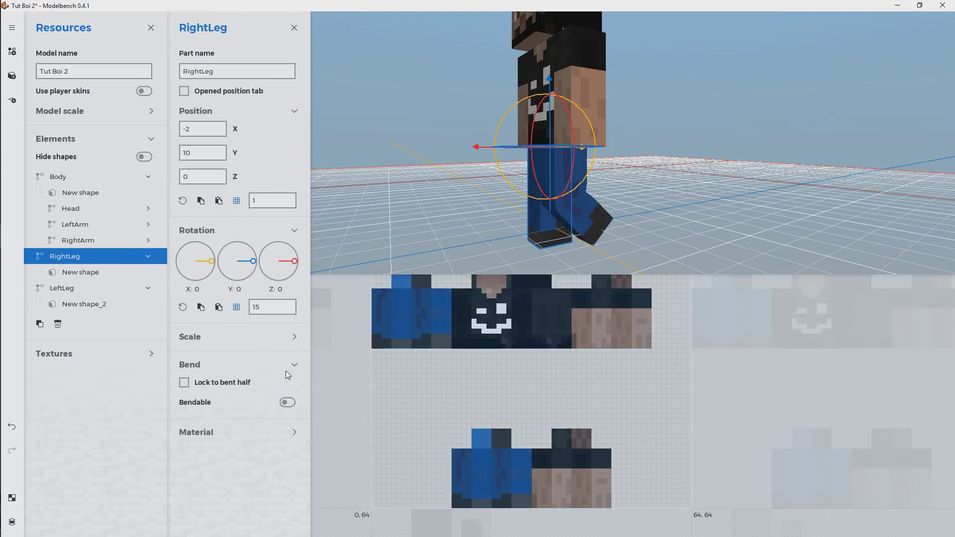
drag(307, 347, 309, 426)
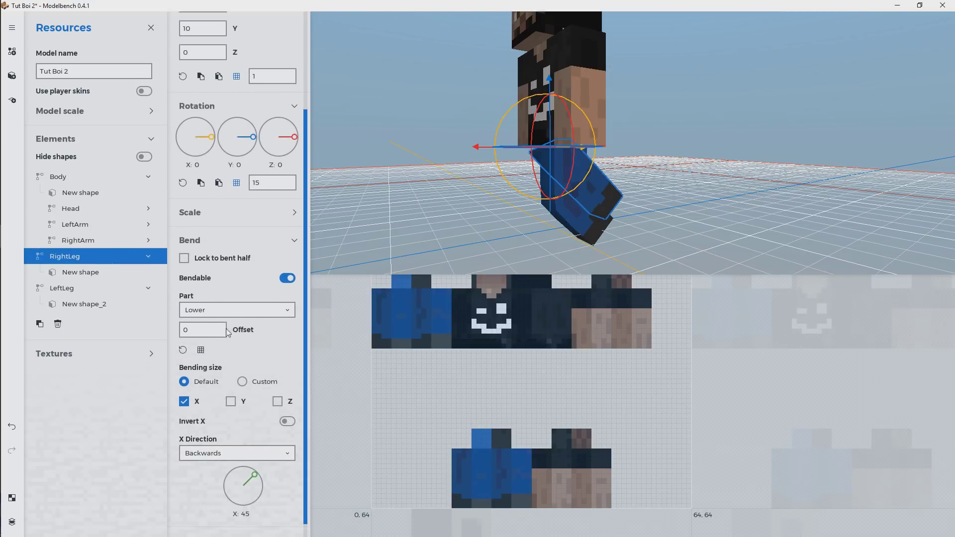
click(209, 328)
text(-6)
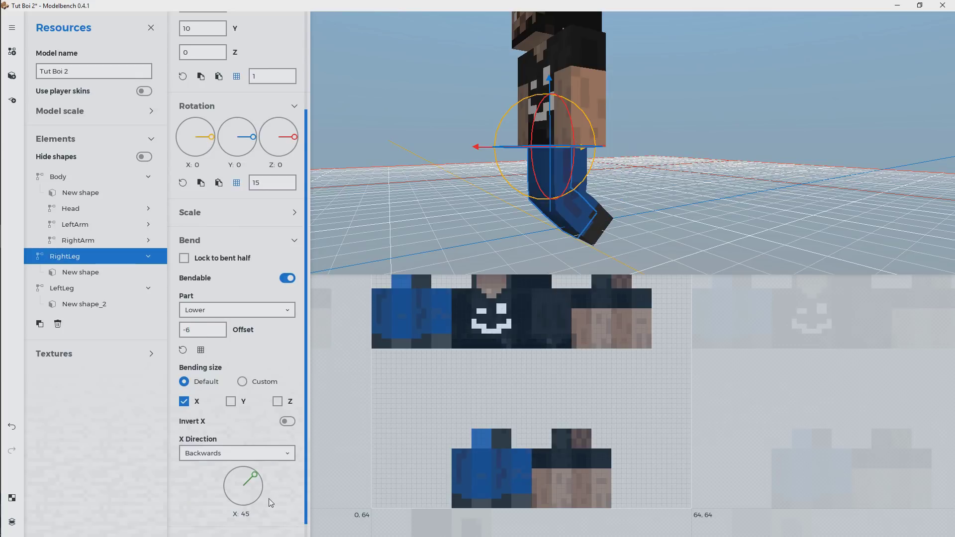
Step: Reset the X bend of the RightLeg and the LeftLeg to 0
scroll(639, 199, up, 5)
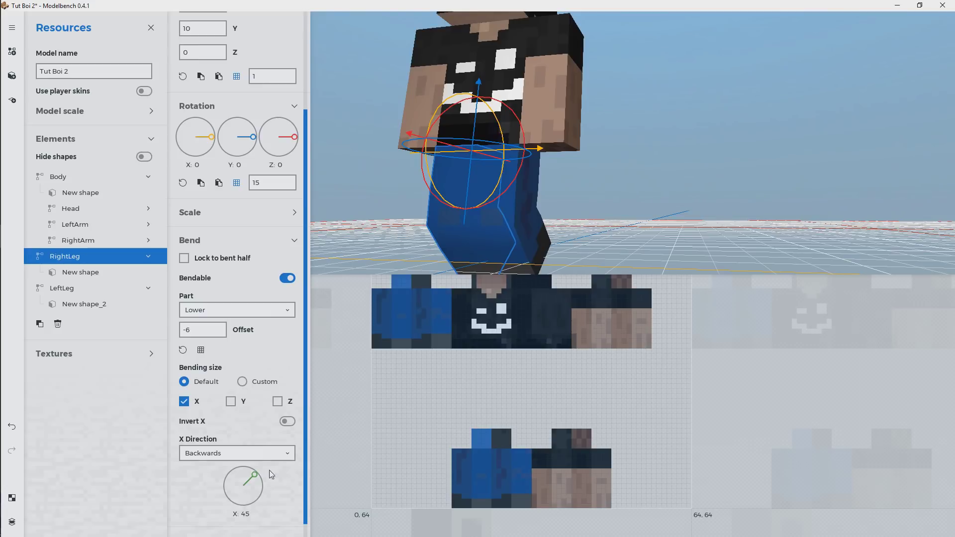
right_click(243, 483)
click(84, 292)
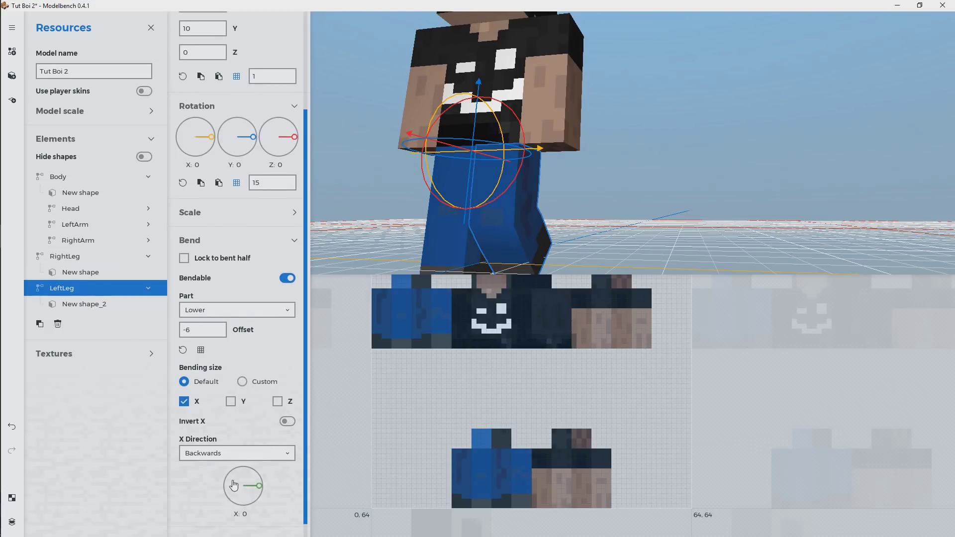
click(578, 90)
Step: Make the Body part bendable, with bending enabled on the X, Y and Z axes
click(91, 179)
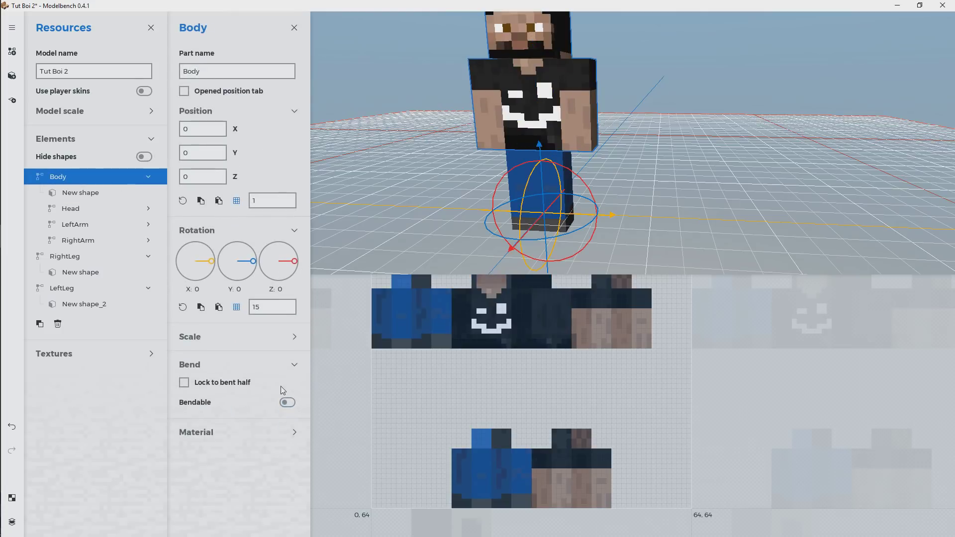
click(287, 403)
scroll(304, 452, down, 1)
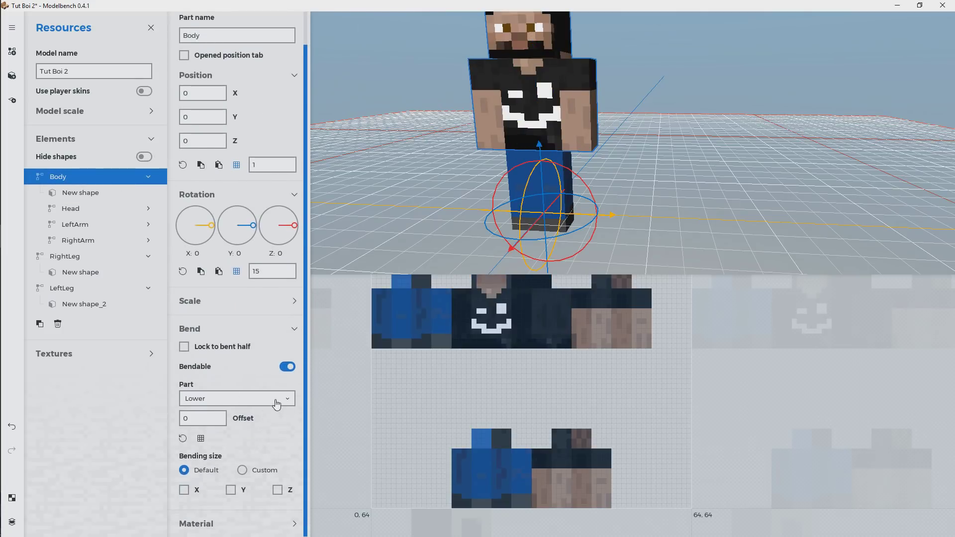
click(185, 492)
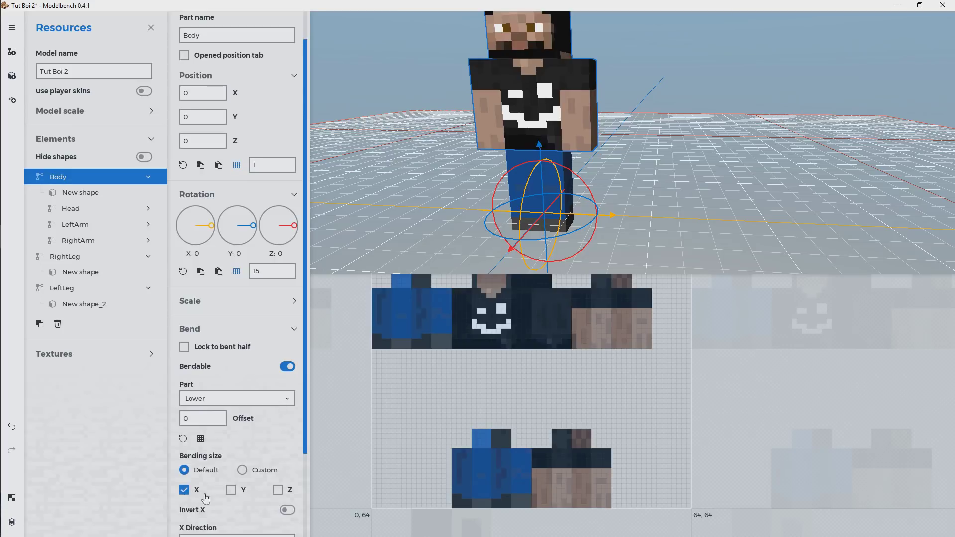
click(231, 492)
click(277, 491)
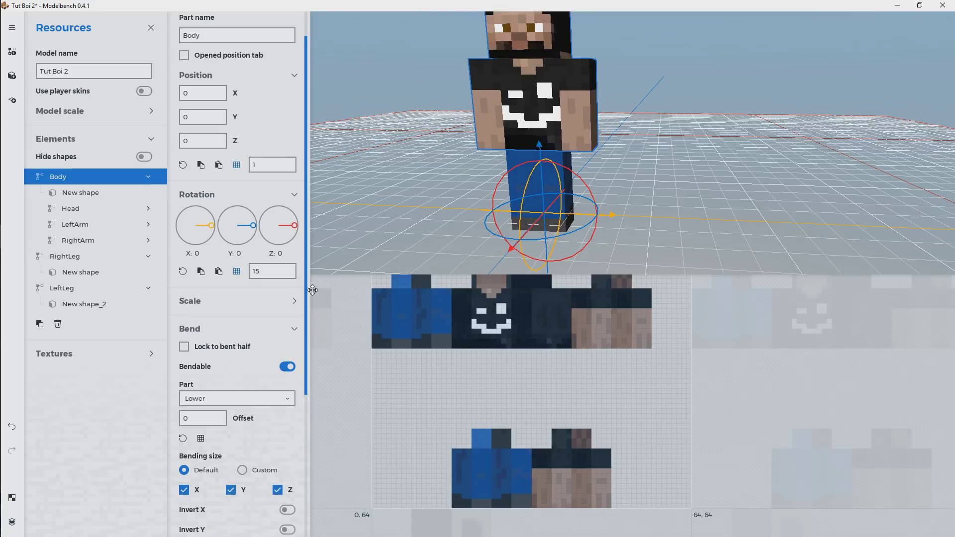
Step: Test the Body's bend at X 29, Y -30 and Z 25 with offset 14.35, and reset its Y and Z bends
scroll(306, 348, down, 4)
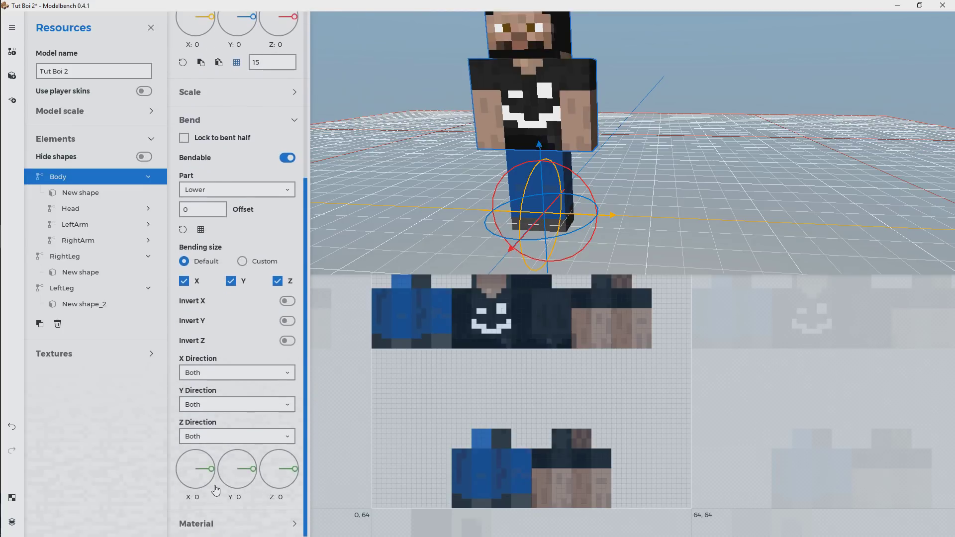
mouse_move(211, 469)
mouse_down()
mouse_move(205, 451)
mouse_move(208, 481)
mouse_up()
drag(213, 475, 294, 461)
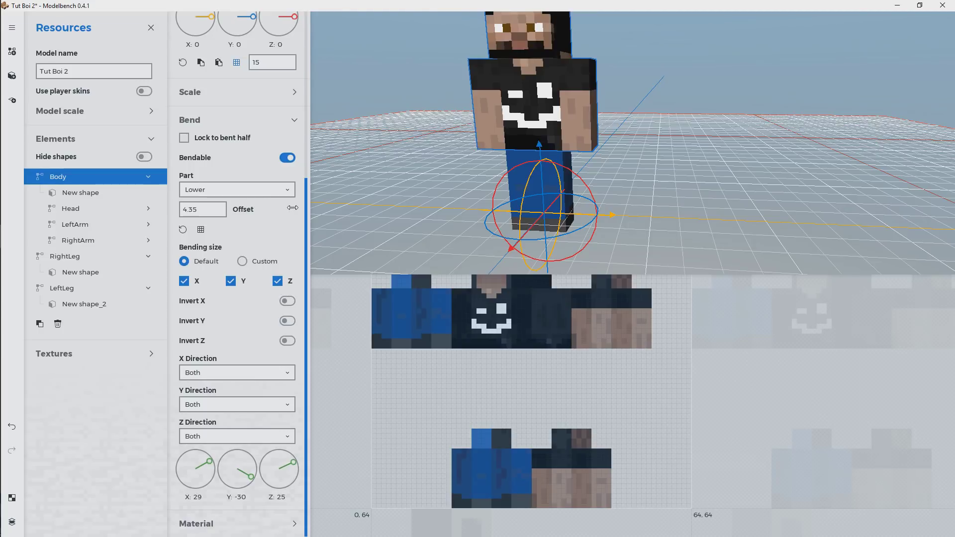
drag(293, 208, 384, 215)
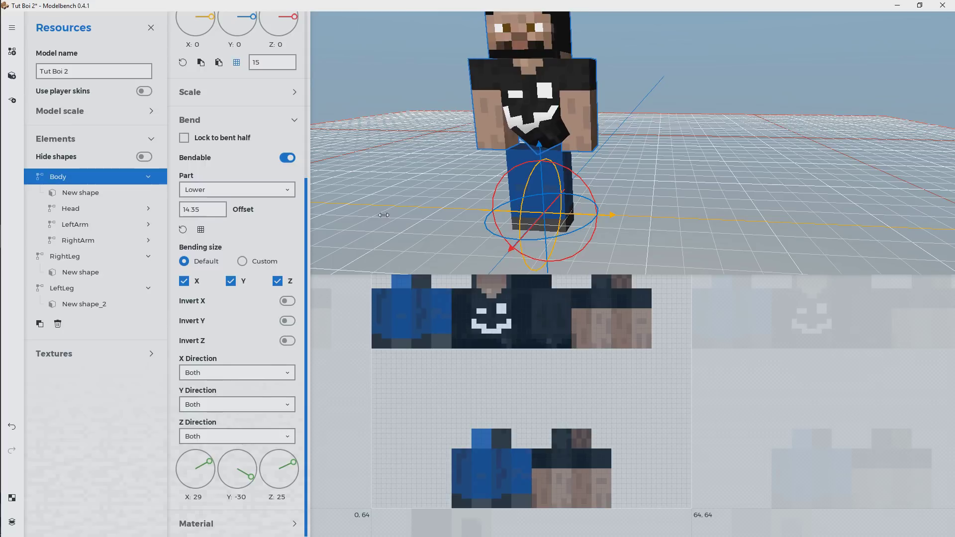
right_click(240, 468)
right_click(279, 468)
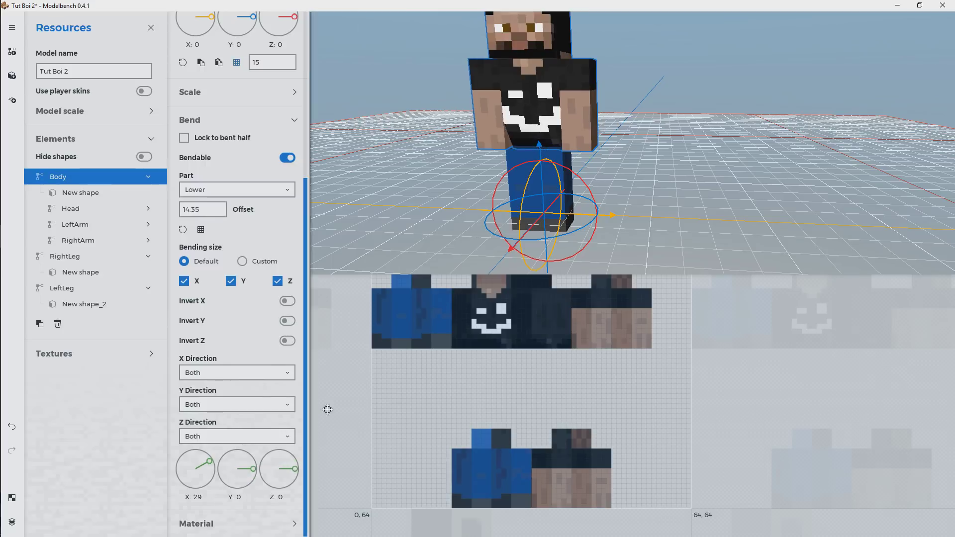
Step: Change the Body's bending part to Upper
drag(634, 177, 716, 149)
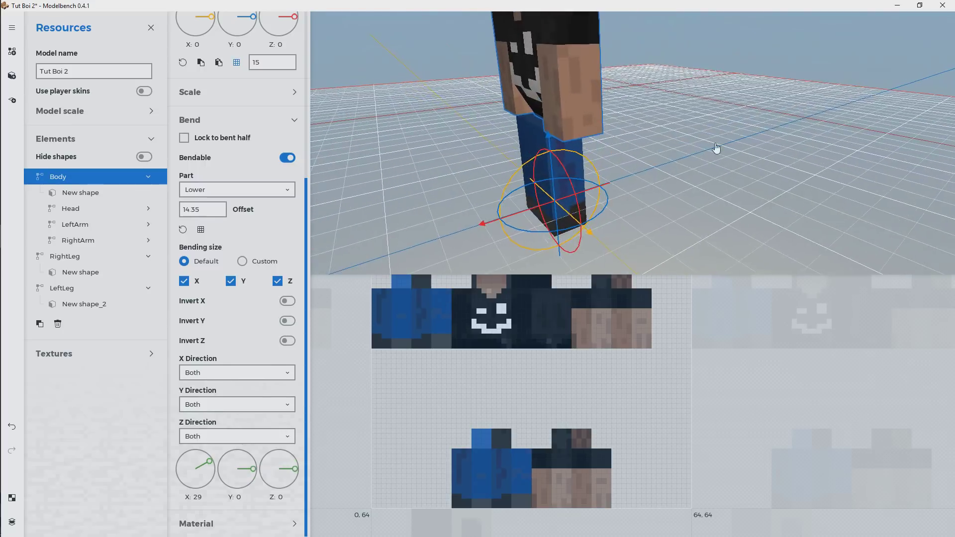
middle_drag(716, 149, 623, 194)
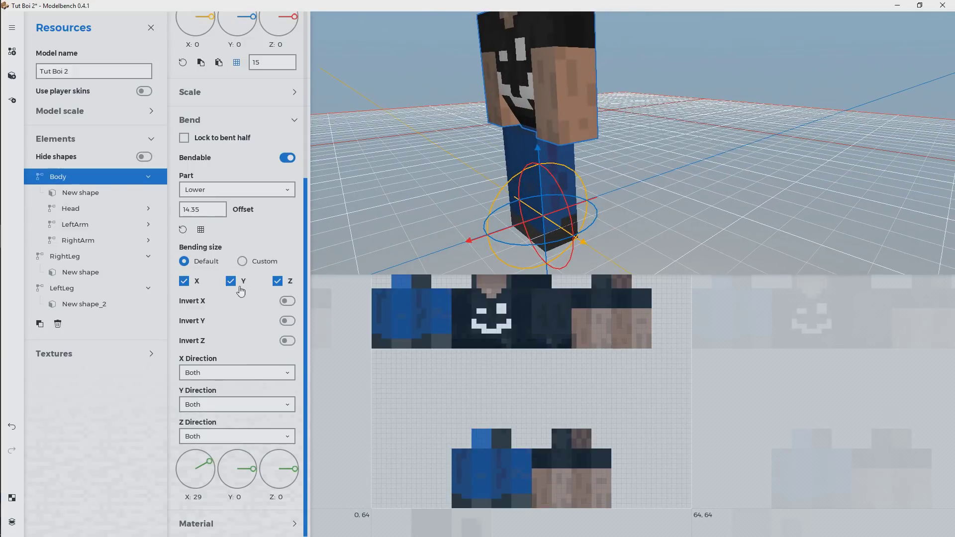
click(260, 191)
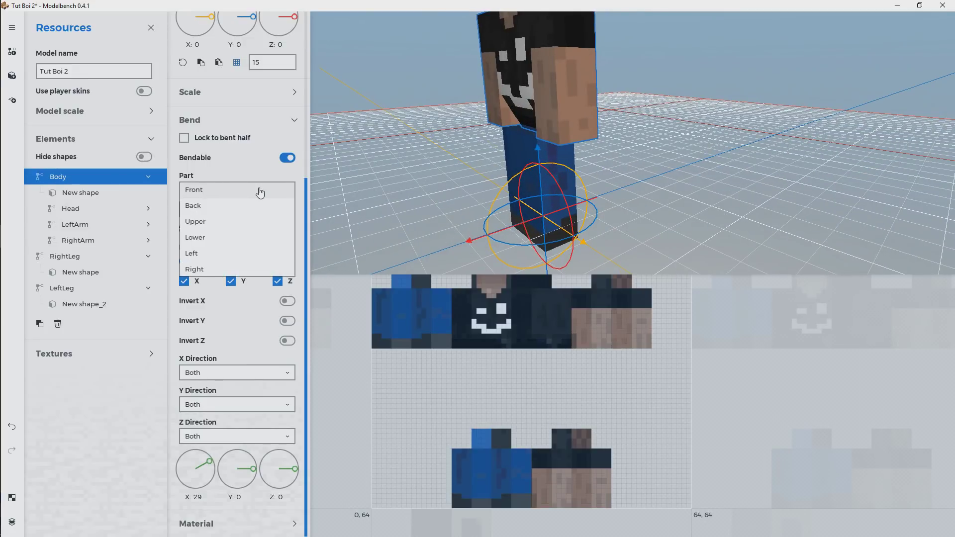
click(205, 223)
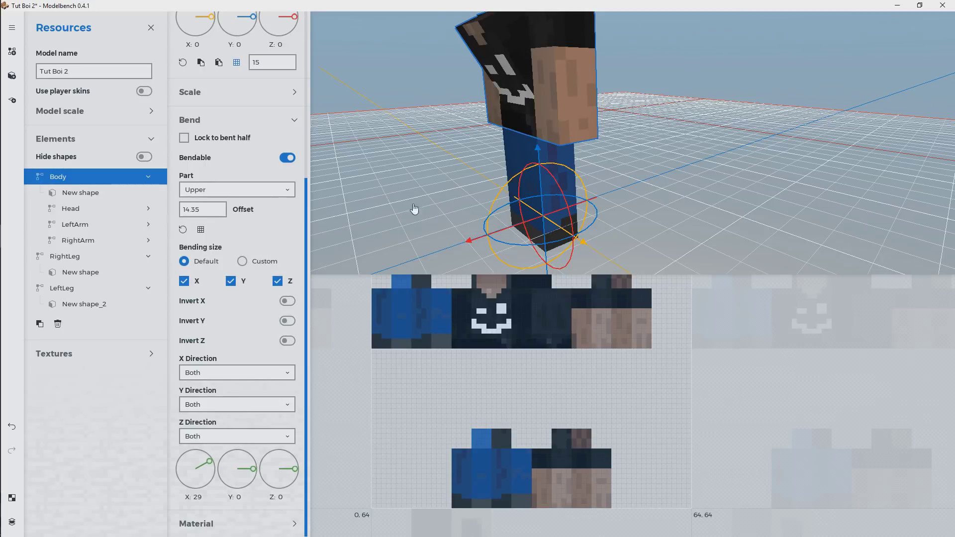
Step: Set the Body's bend offset to 16
middle_drag(560, 98, 560, 145)
drag(559, 98, 597, 75)
middle_drag(562, 104, 559, 103)
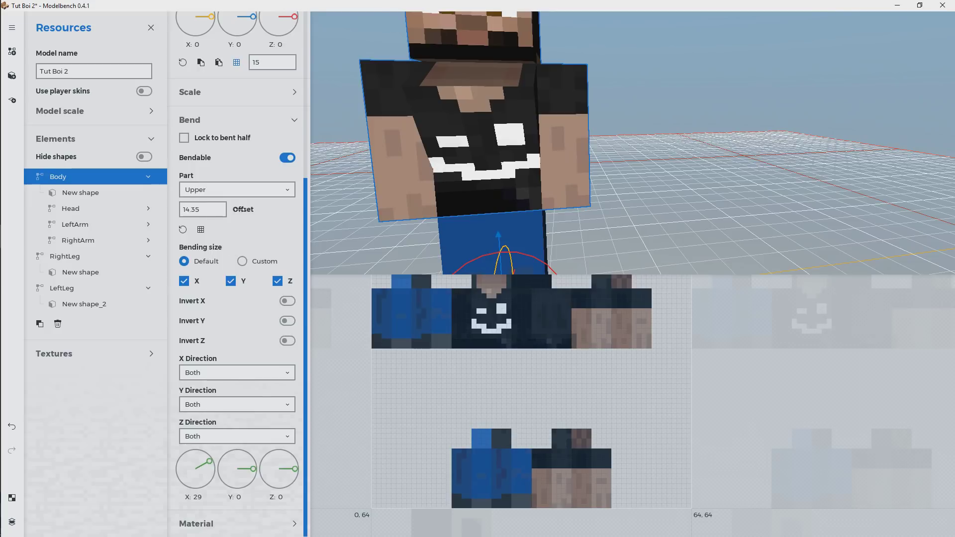
drag(243, 209, 263, 207)
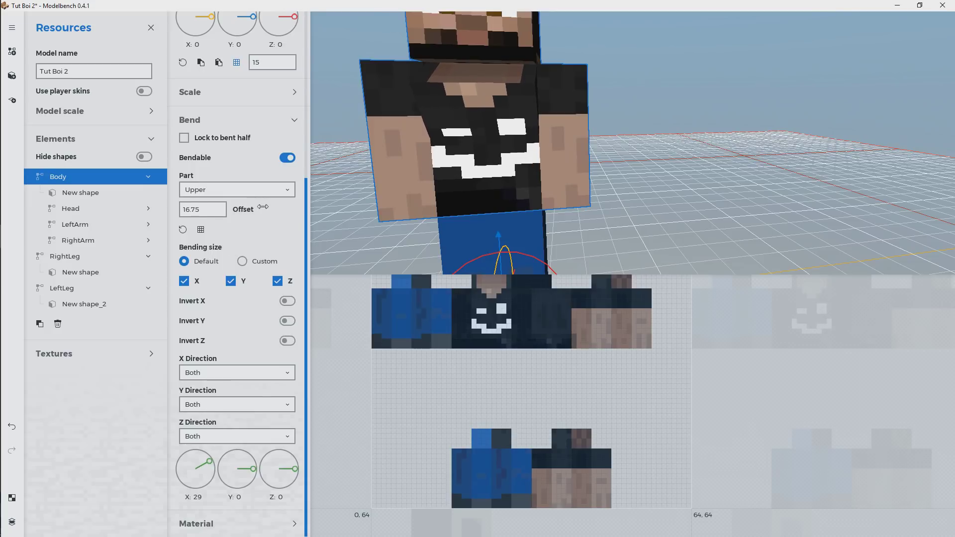
click(216, 208)
text(16)
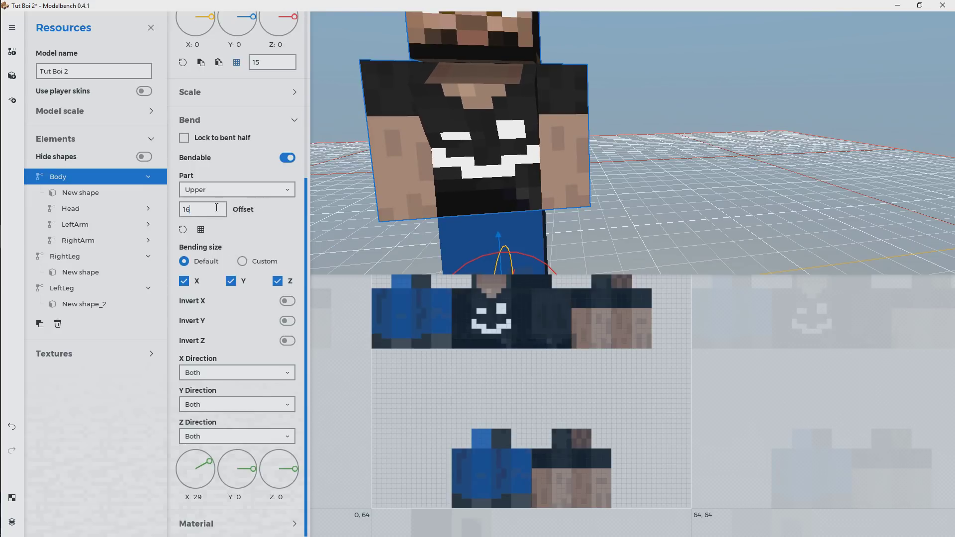
Step: Test the Body's bend on the Y and Z axes, and reset its X, Y and Z bends to 0
drag(591, 155, 586, 60)
scroll(580, 150, down, 3)
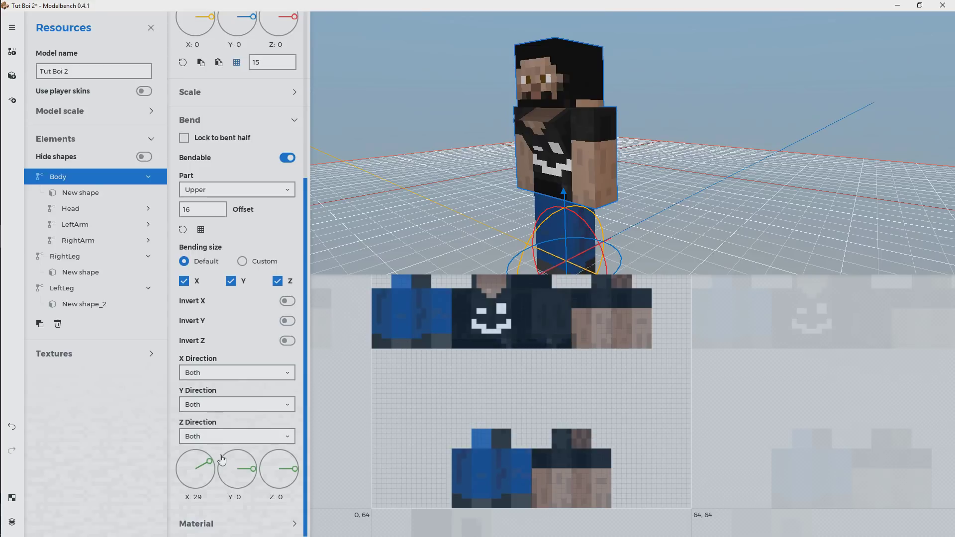
drag(248, 475, 300, 466)
right_click(290, 469)
right_click(240, 470)
right_click(199, 474)
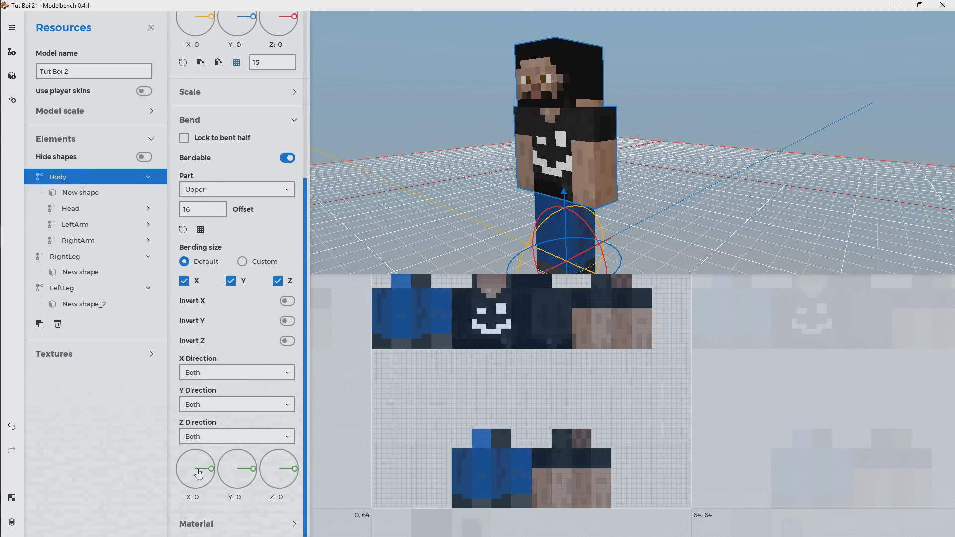
Step: Lock the Head to the Body's bent half and test it by bending the Body to about -22 degrees on X
click(75, 212)
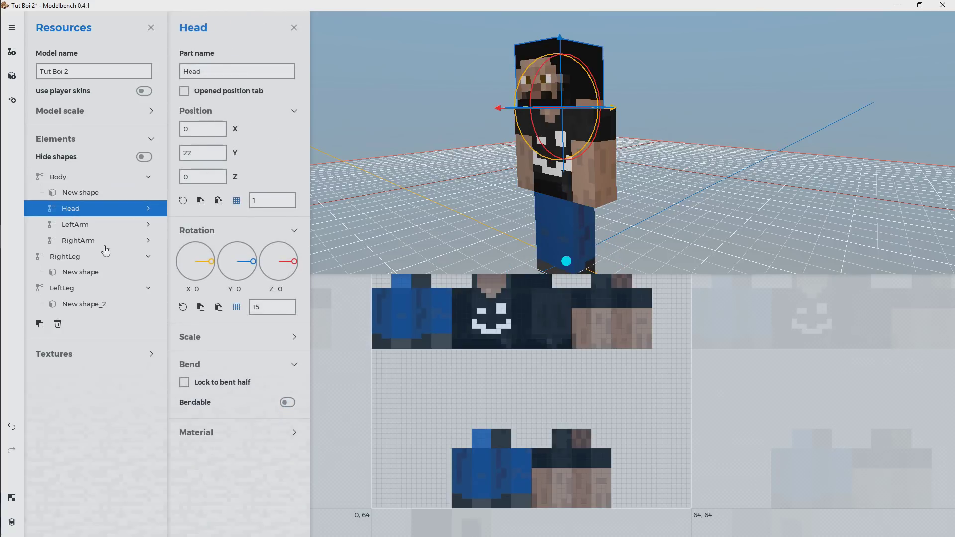
click(185, 383)
click(68, 177)
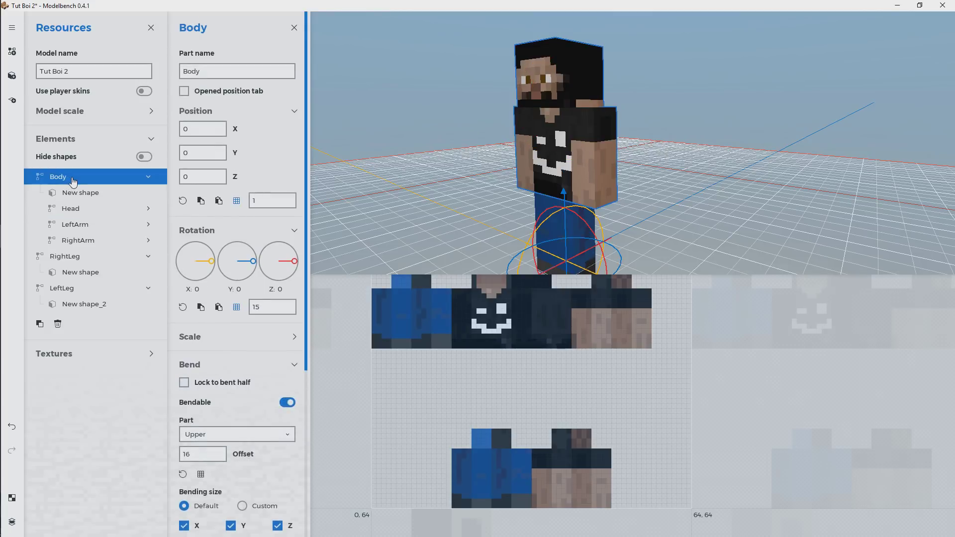
drag(308, 327, 311, 481)
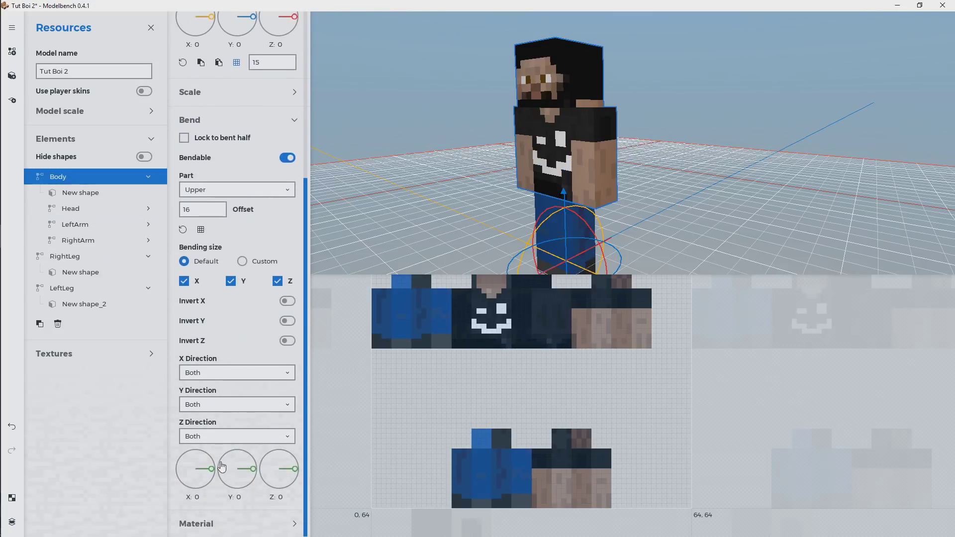
mouse_move(212, 470)
mouse_down()
mouse_move(211, 480)
mouse_move(212, 468)
mouse_up()
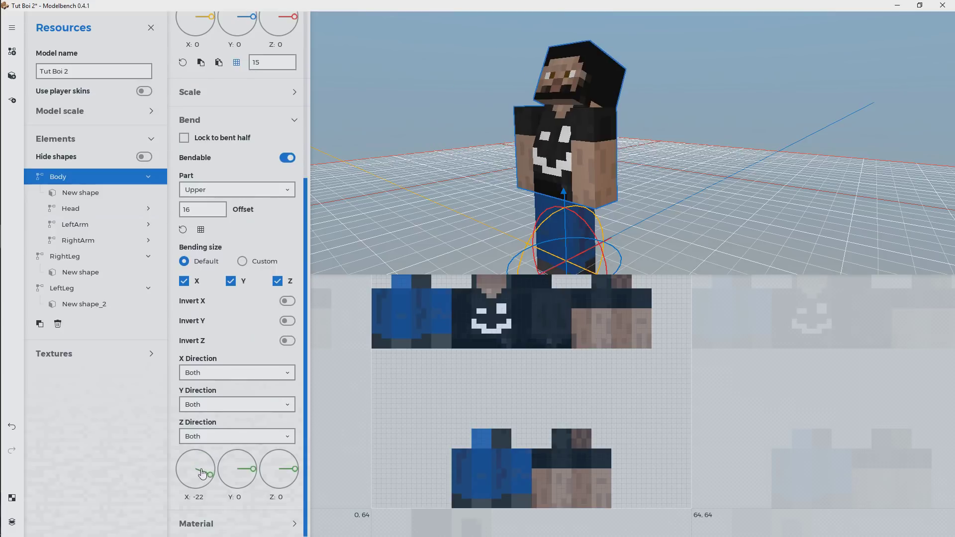
Step: Lock the LeftArm and RightArm to the Body's bent half and test them by bending the Body
click(75, 224)
click(185, 384)
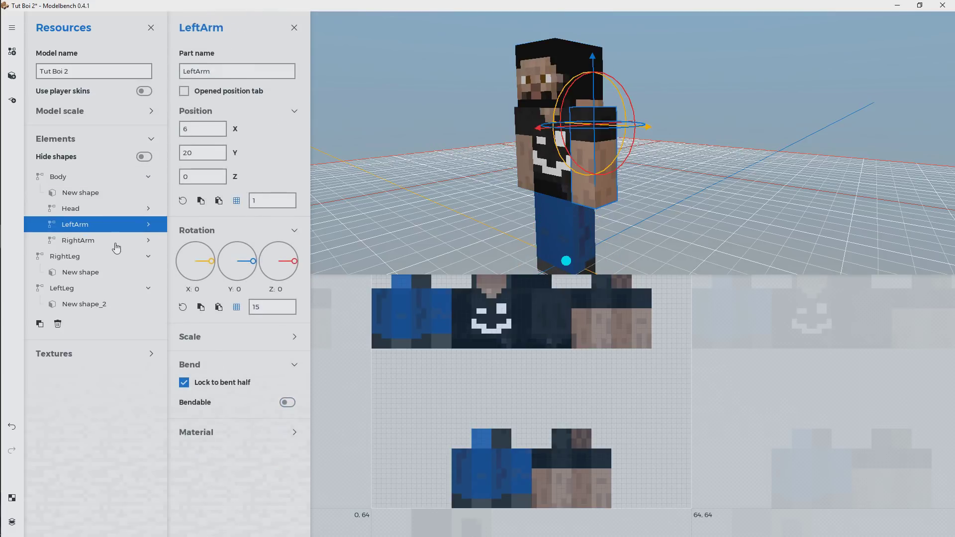
click(101, 242)
click(185, 383)
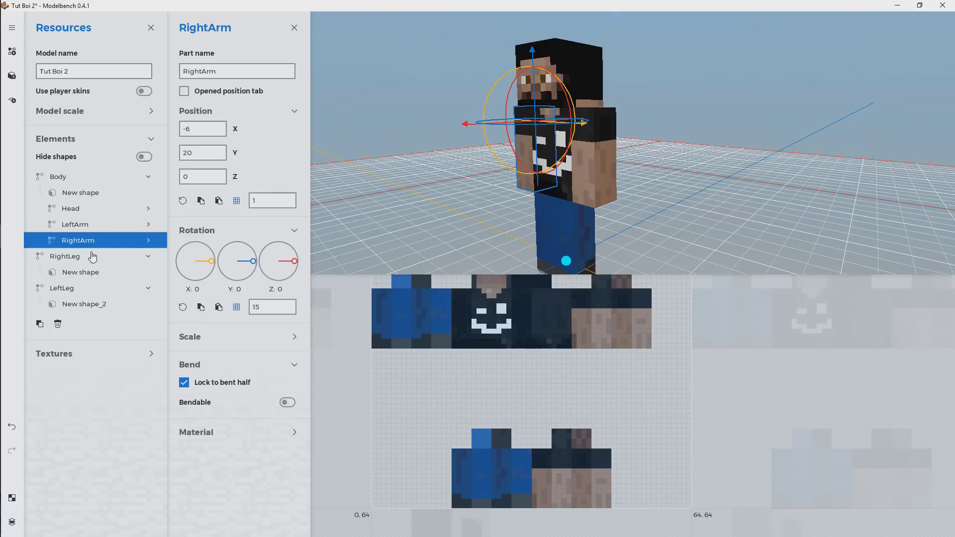
click(74, 179)
drag(300, 339, 319, 484)
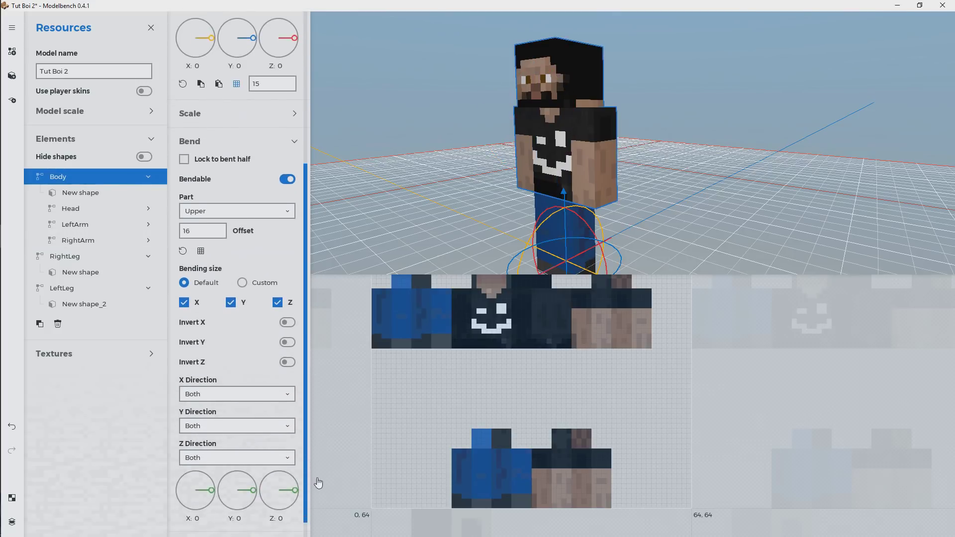
drag(216, 497, 245, 493)
Step: Make the LeftArm bendable at its Lower part with a bend offset of -6 and enable the X axis
click(95, 229)
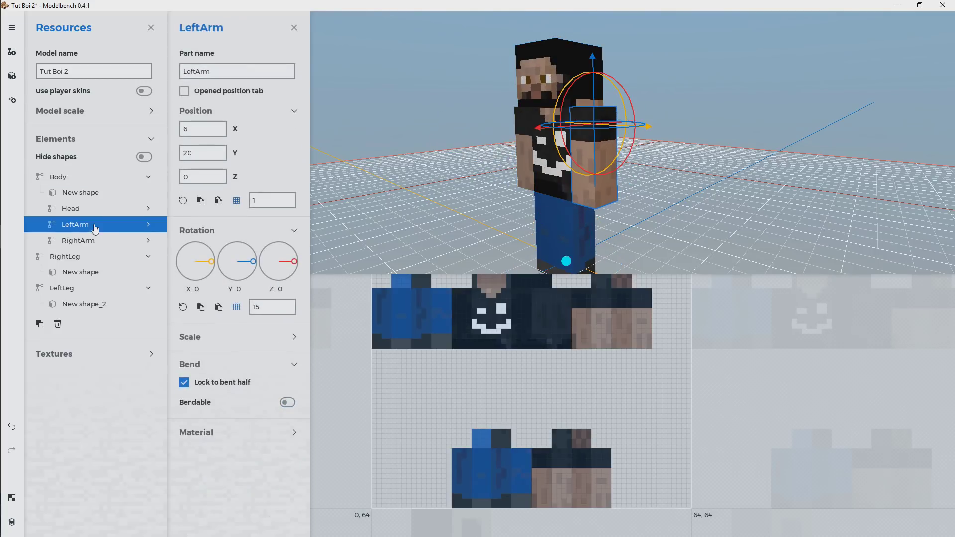
click(287, 403)
scroll(287, 414, down, 1)
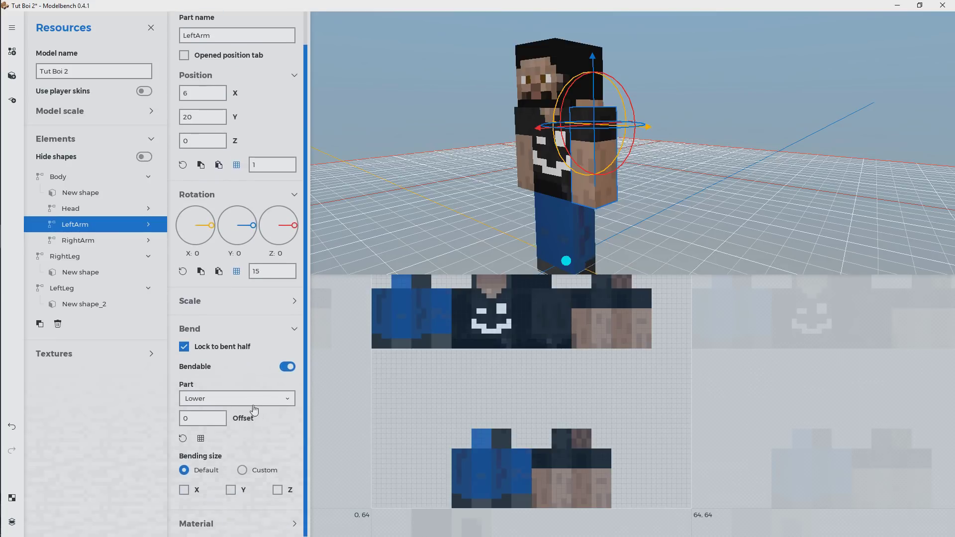
click(208, 419)
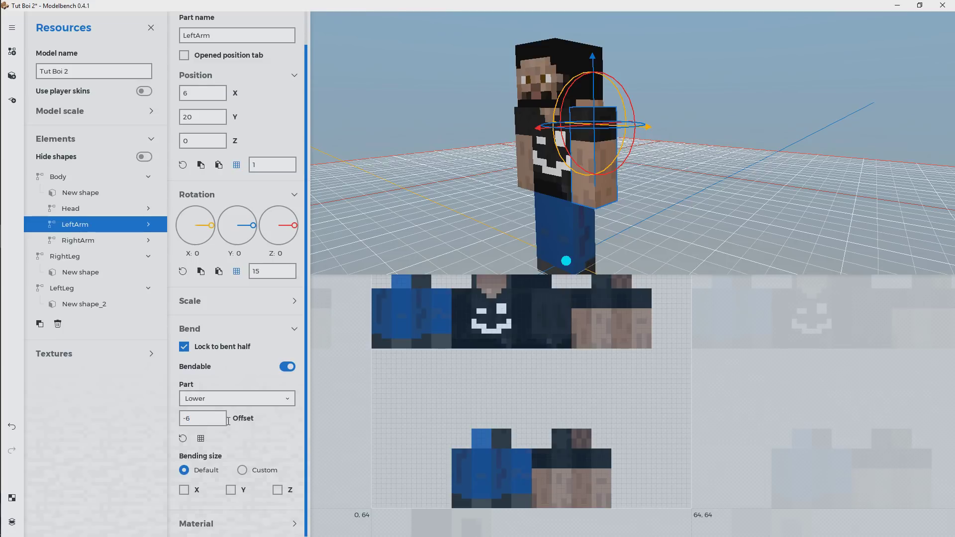
click(184, 490)
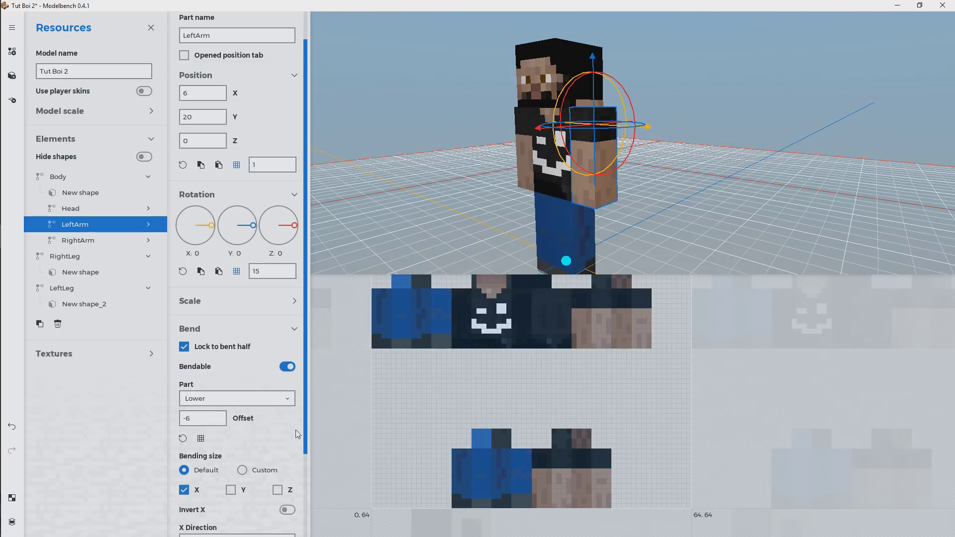
scroll(307, 417, down, 1)
drag(307, 417, 304, 485)
drag(244, 460, 262, 470)
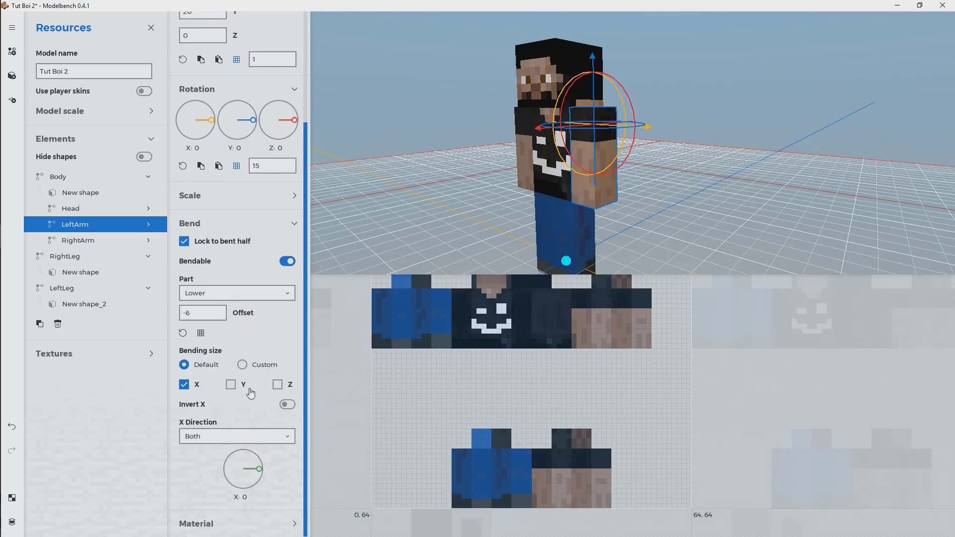
Step: Restrict the LeftArm's X bend direction to Forwards and bend it to 69 degrees
click(242, 436)
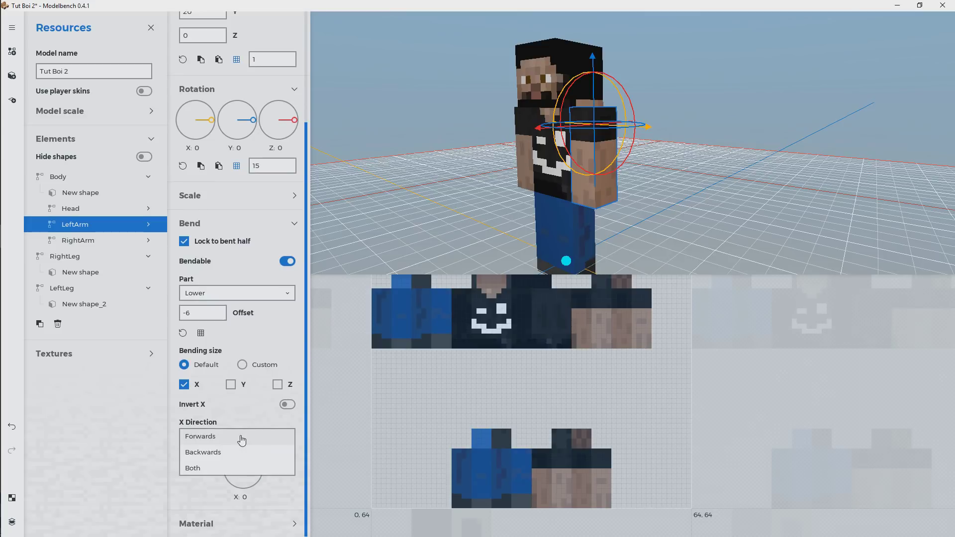
click(209, 440)
drag(254, 471, 257, 443)
Step: Set the LeftArm's bend offset to -4
drag(244, 316, 226, 317)
click(198, 315)
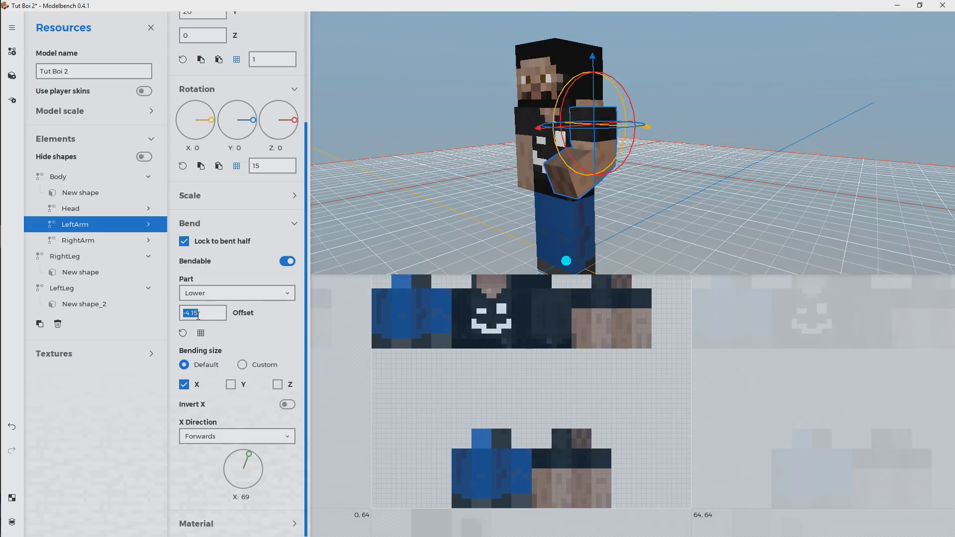
text(-4)
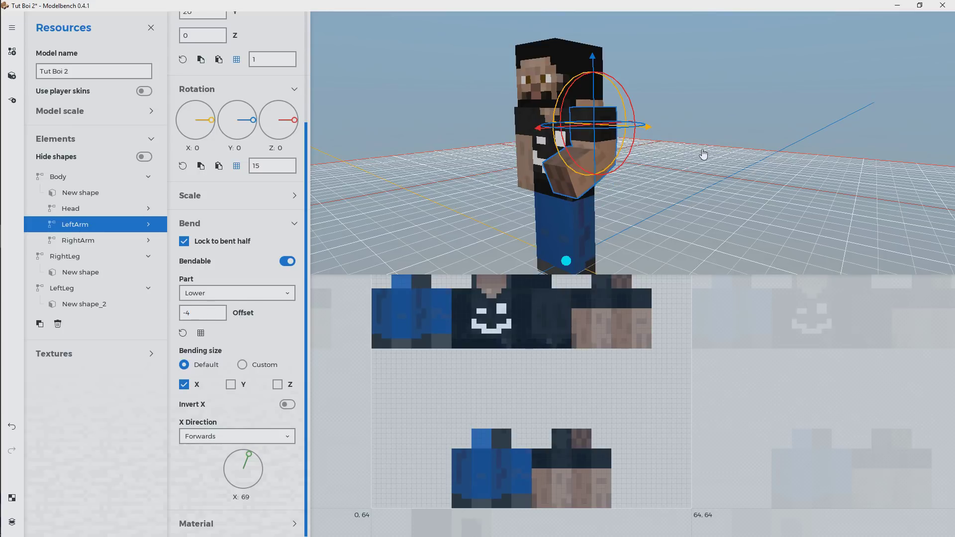
Step: Make the RightArm bendable at its Lower part with a bend offset of -4
drag(704, 155, 599, 207)
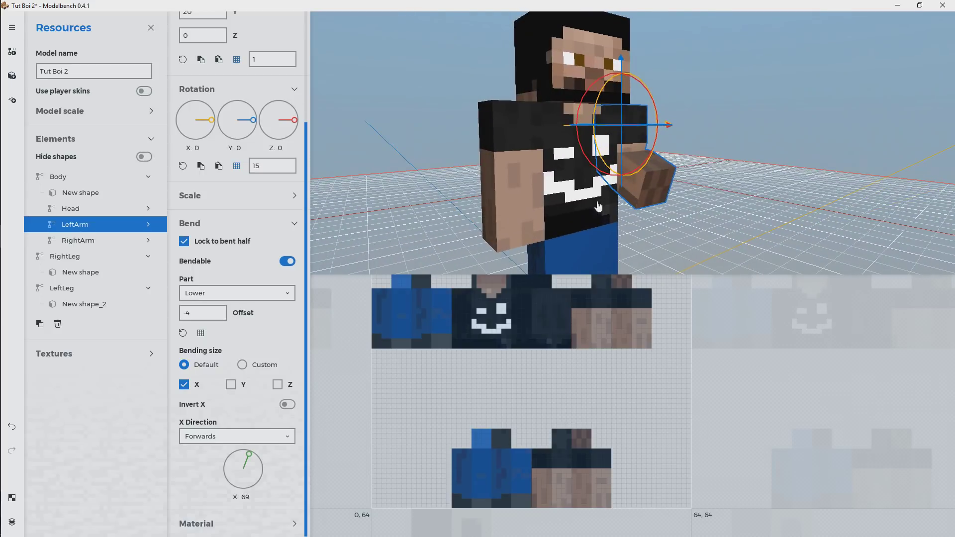
click(85, 241)
click(289, 403)
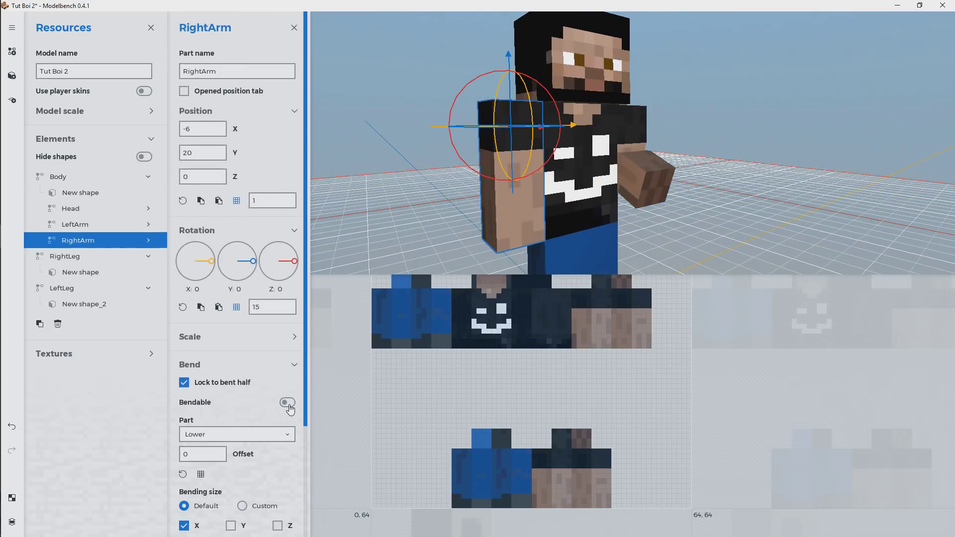
click(288, 404)
scroll(308, 469, down, 3)
click(267, 326)
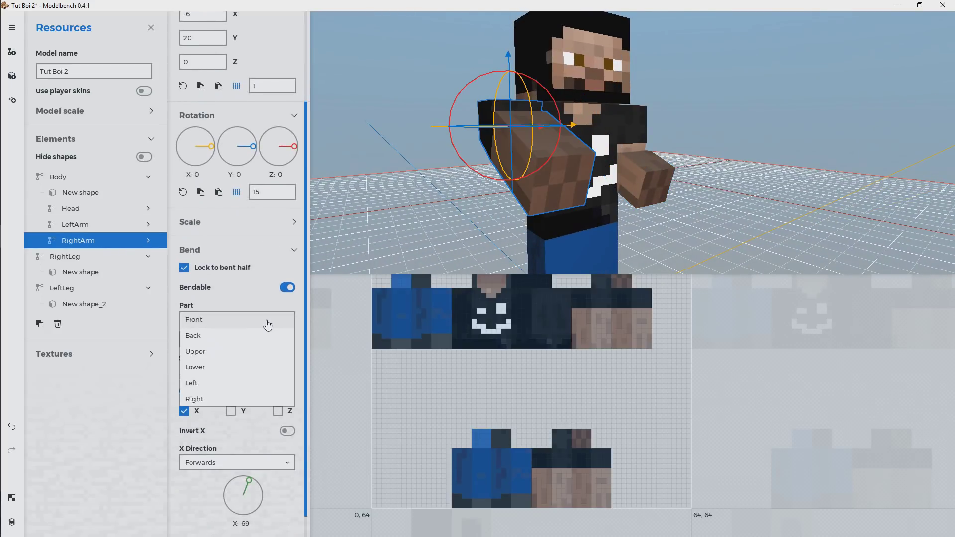
click(267, 321)
click(274, 326)
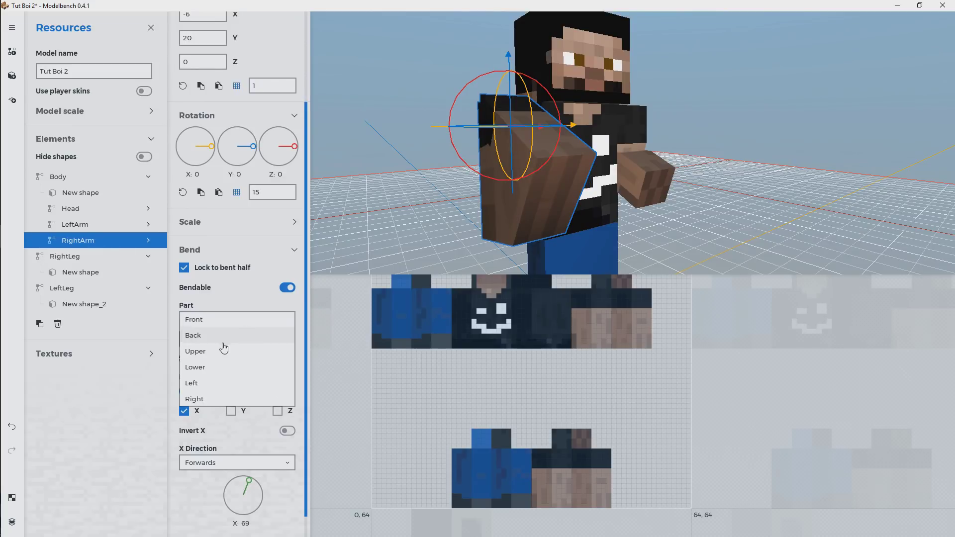
click(212, 368)
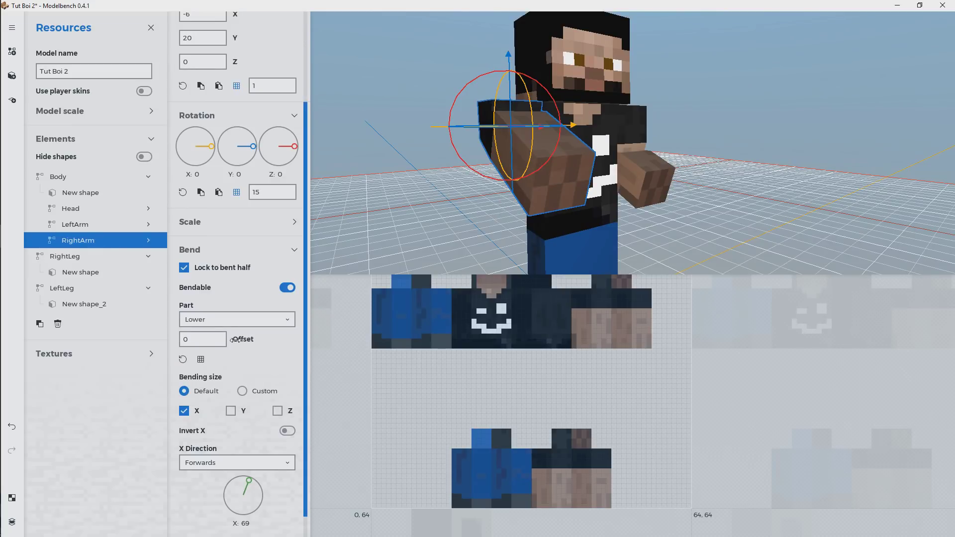
click(212, 339)
text(-4)
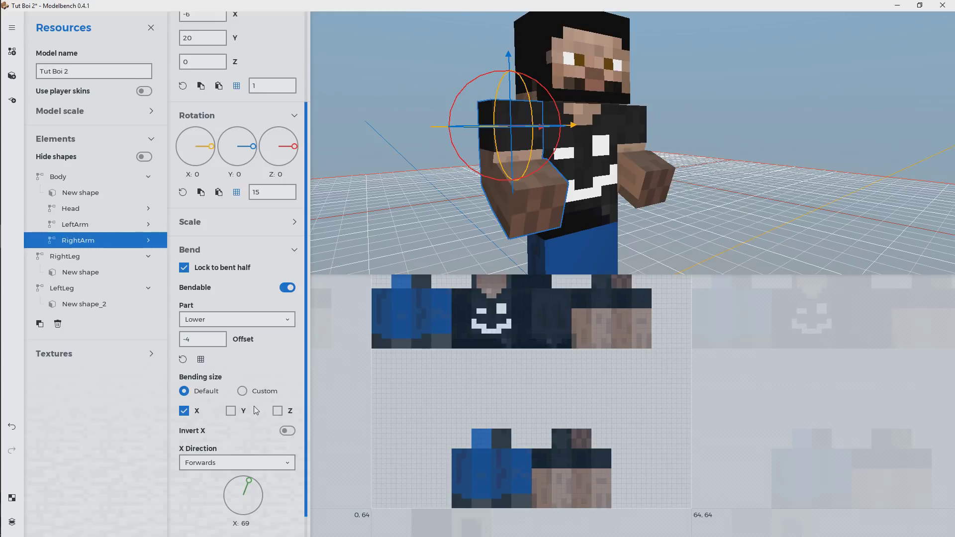
Step: Test the RightArm's forward bend by returning it to 0 and bending it to about 61 degrees on X
mouse_move(247, 505)
mouse_down()
mouse_move(243, 498)
mouse_move(261, 496)
mouse_up()
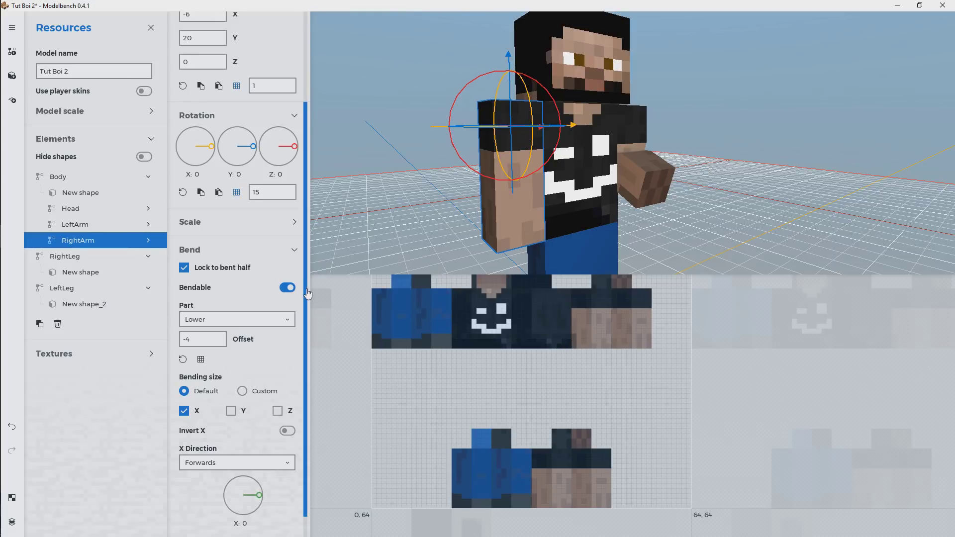
scroll(307, 299, down, 1)
scroll(309, 326, up, 1)
scroll(299, 355, down, 1)
scroll(298, 355, up, 3)
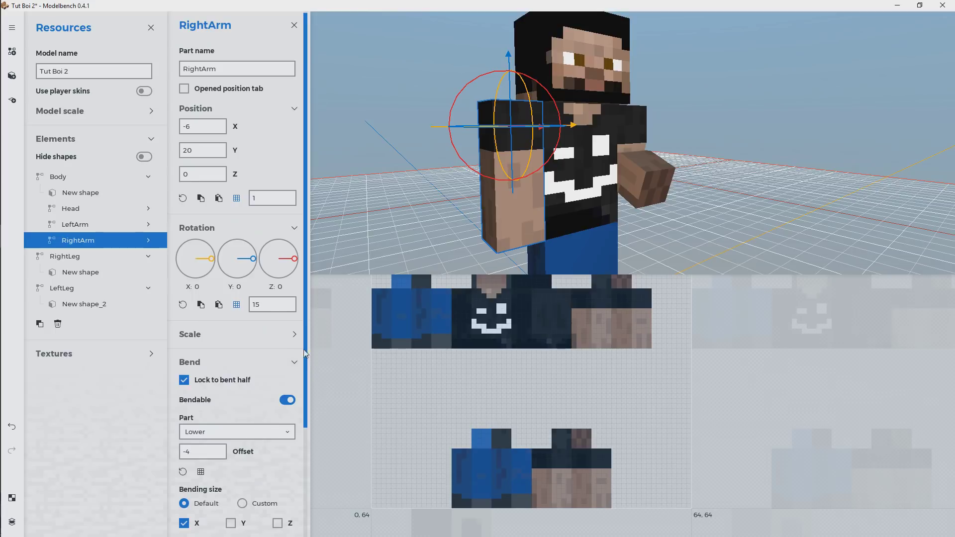
drag(304, 350, 253, 451)
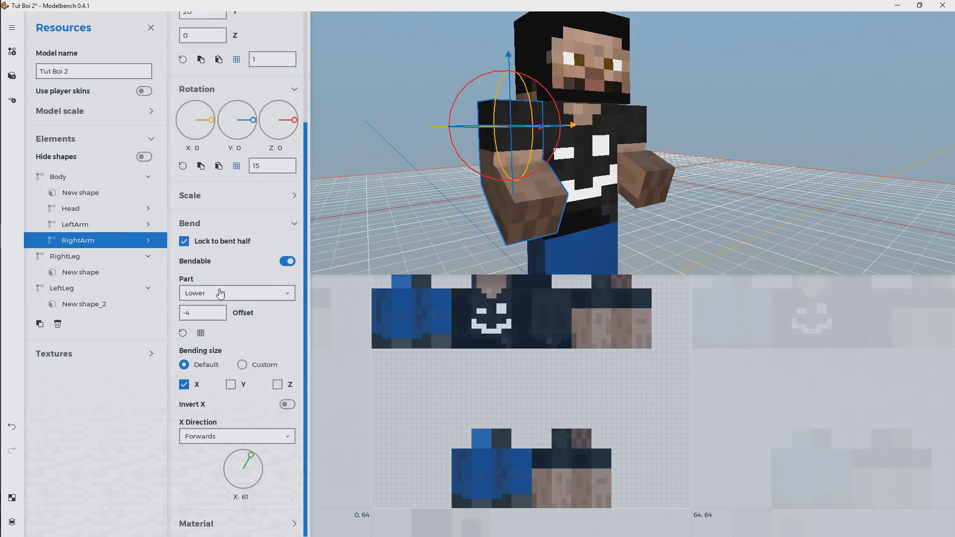
Step: Test the Body's bend by bending it to about 66 degrees on X, and reset its bends to 0
click(70, 181)
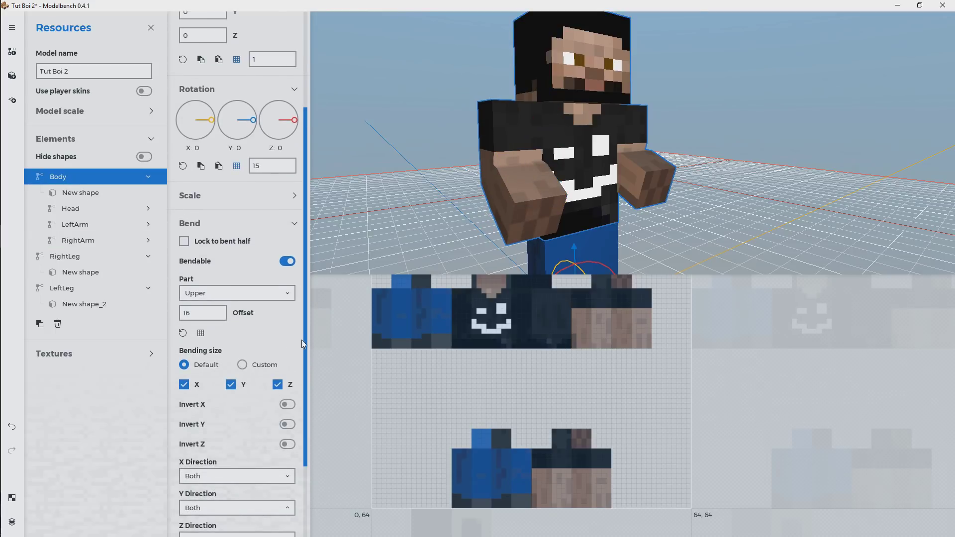
scroll(301, 343, down, 2)
drag(245, 469, 200, 459)
right_click(249, 482)
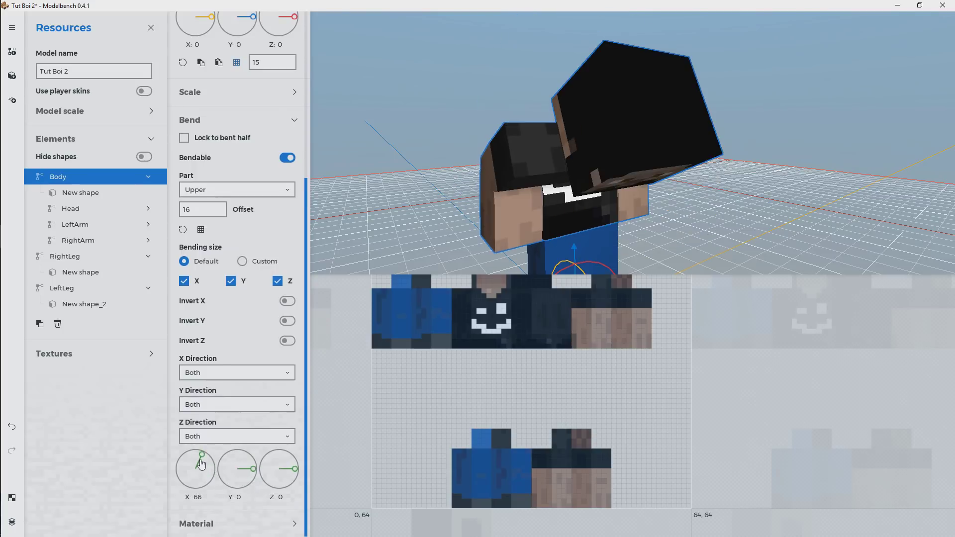
right_click(201, 460)
mouse_move(288, 471)
mouse_down()
mouse_move(286, 463)
mouse_move(292, 485)
mouse_up()
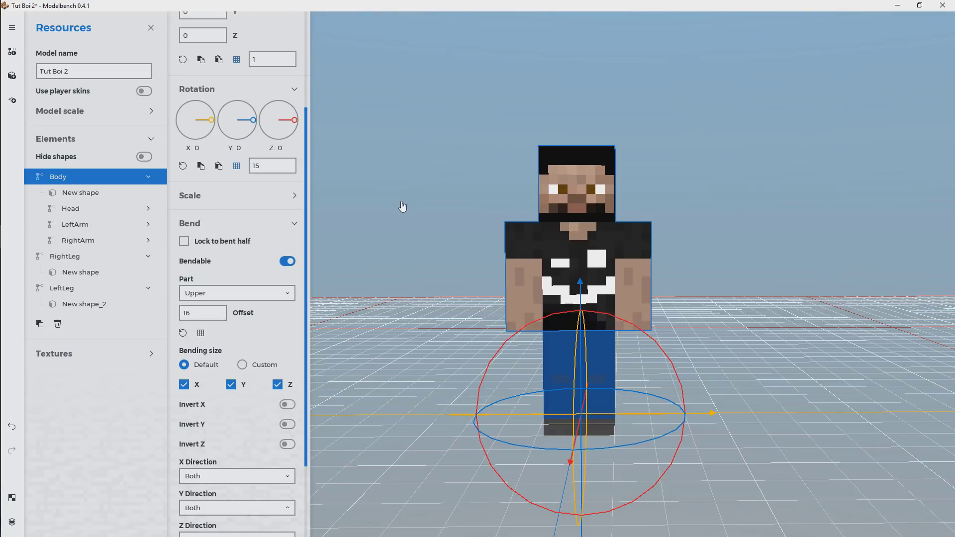
Step: Examine the assembled character from several angles, checking the Body, RightLeg and LeftLeg parts
right_drag(619, 196, 661, 207)
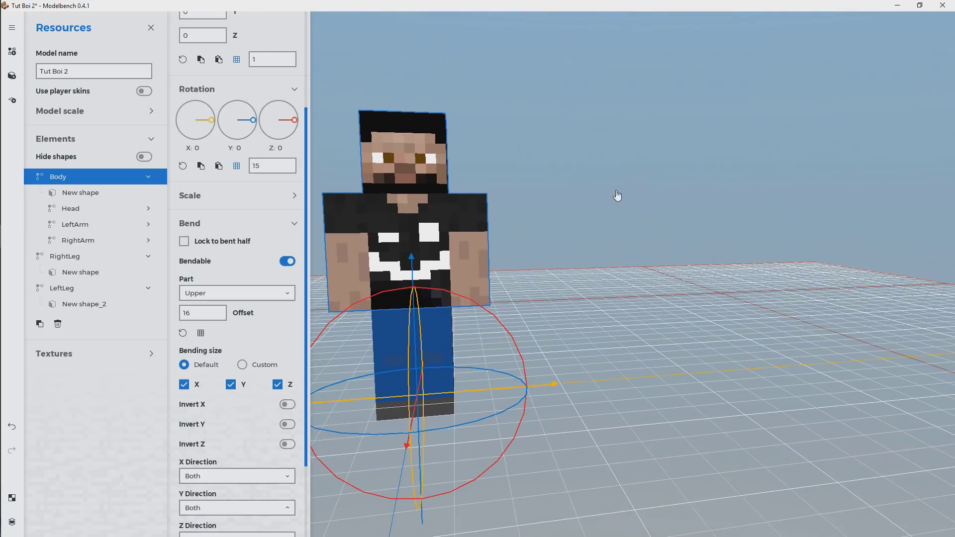
mouse_move(619, 196)
mouse_down()
mouse_move(671, 199)
mouse_move(632, 194)
mouse_up()
middle_drag(587, 199, 662, 205)
right_drag(647, 204, 607, 203)
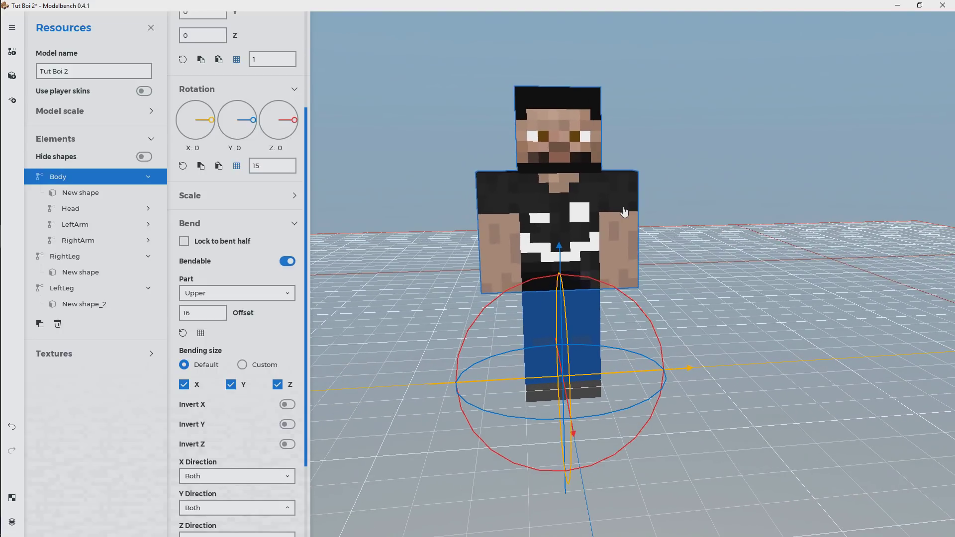
middle_drag(683, 251, 687, 248)
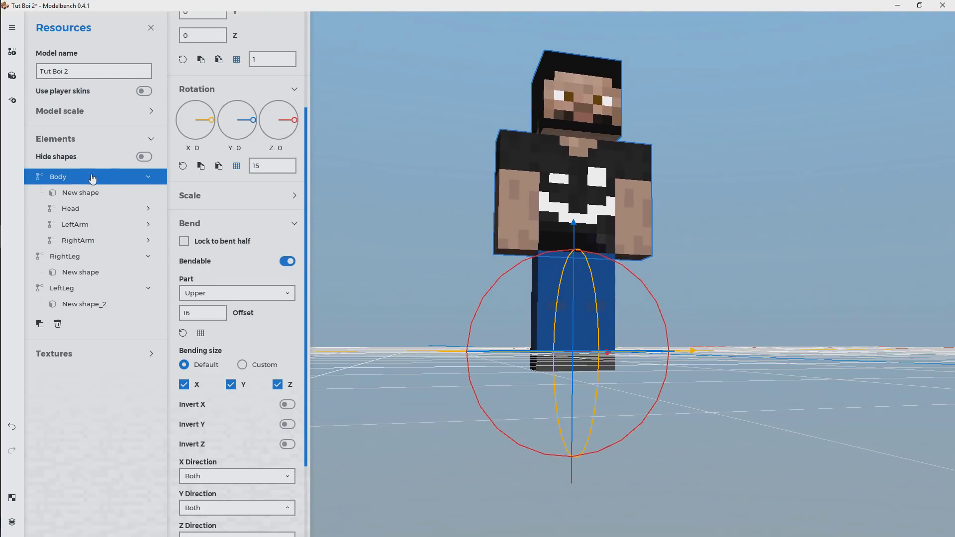
drag(575, 236, 558, 182)
click(66, 256)
click(85, 305)
click(77, 288)
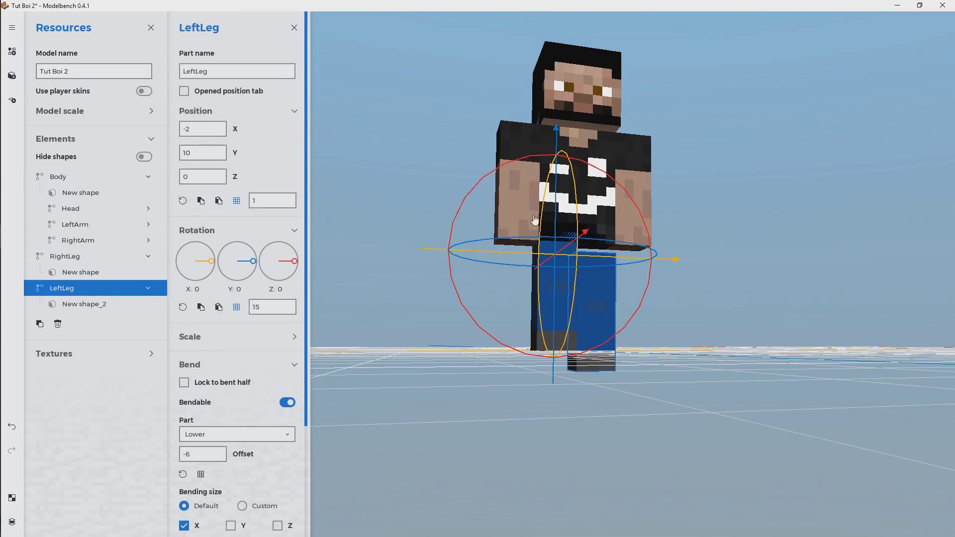
drag(556, 225, 562, 254)
click(69, 182)
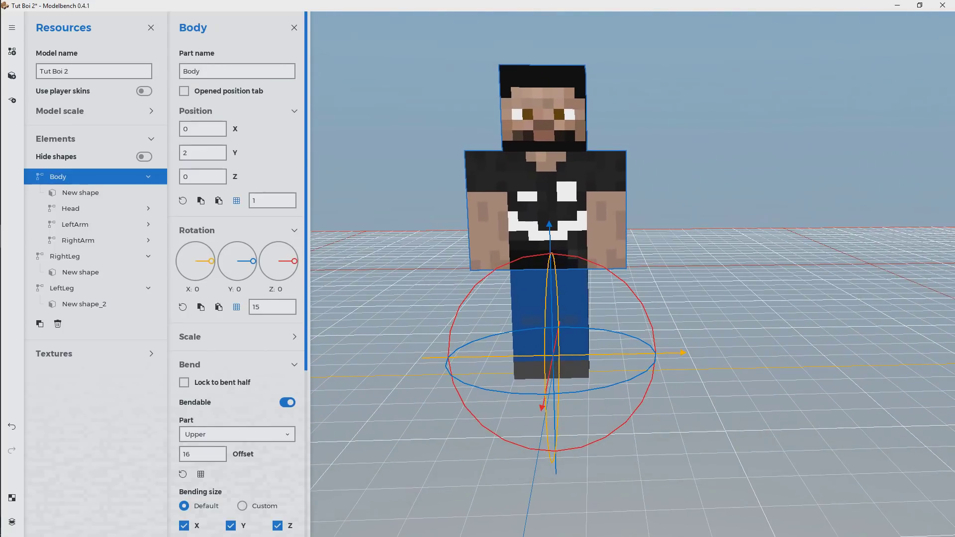
right_drag(697, 356, 677, 380)
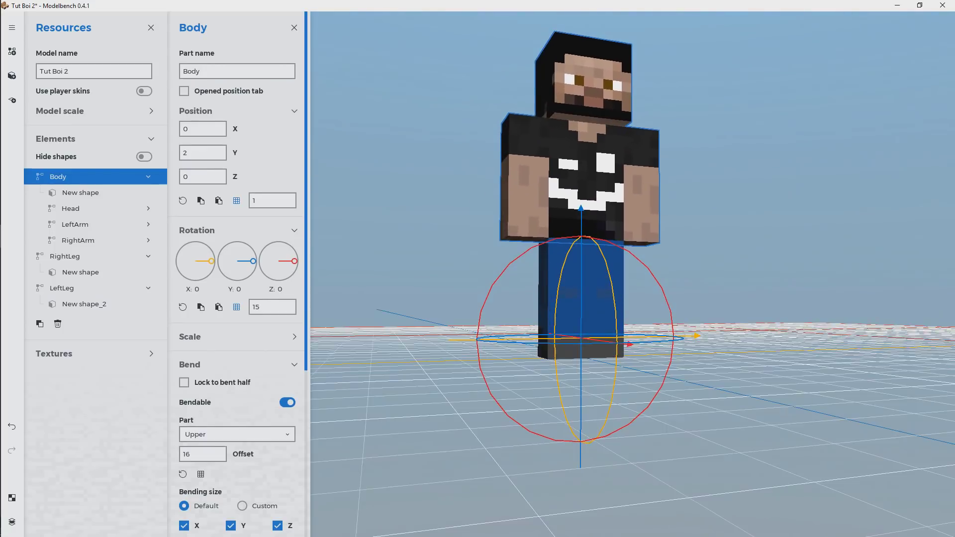
right_drag(592, 363, 701, 188)
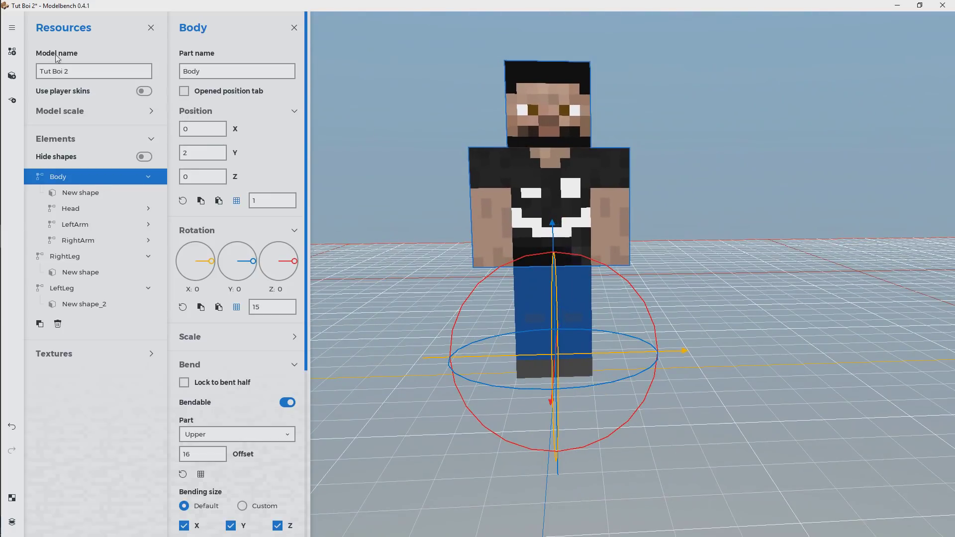
Step: Save the model as "Tut Boi 2.mimodel" in the Mine-imator folder
click(12, 27)
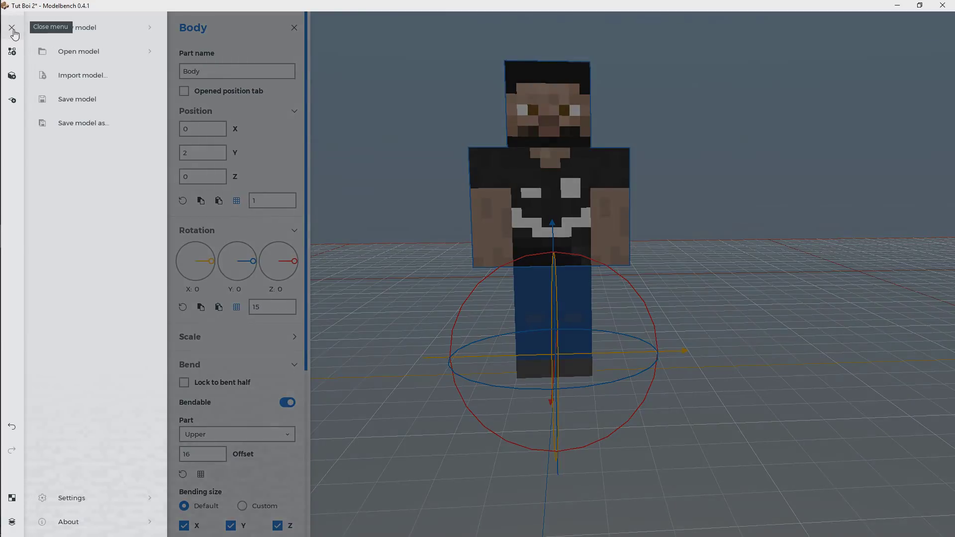
click(76, 100)
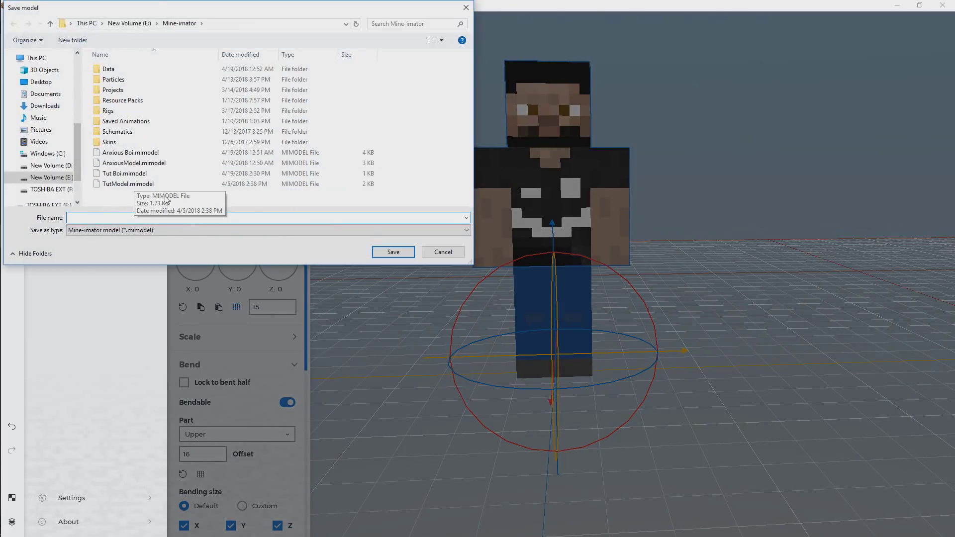
click(132, 174)
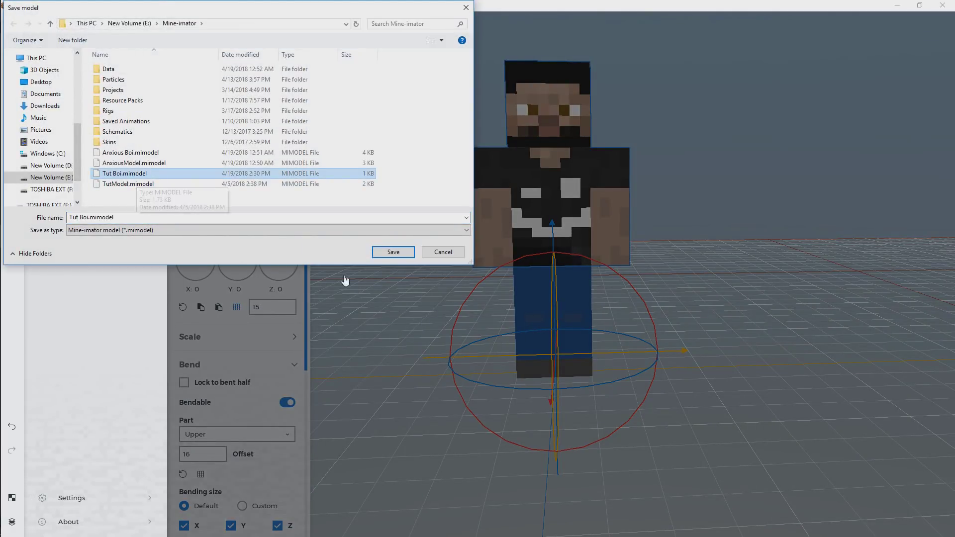
click(89, 219)
click(88, 219)
text(i)
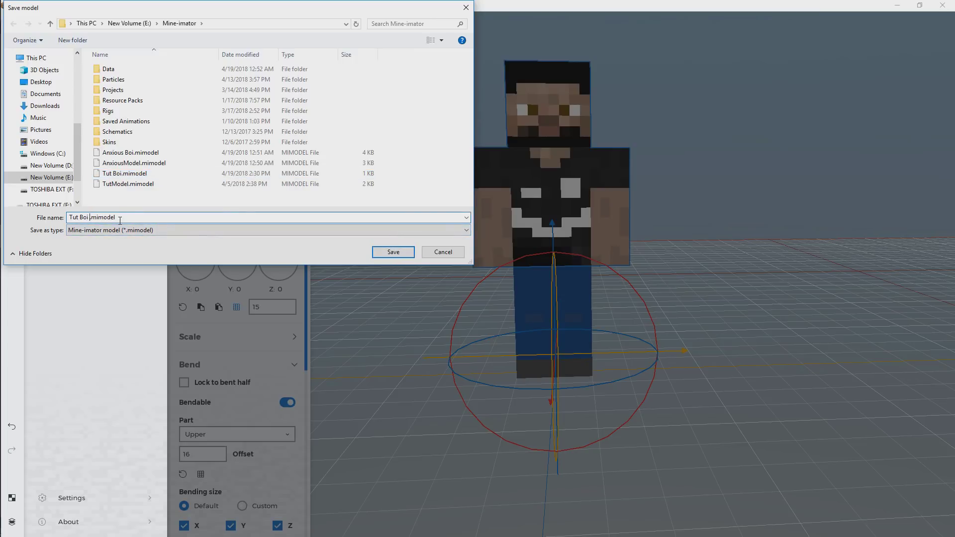
text( 2)
click(393, 252)
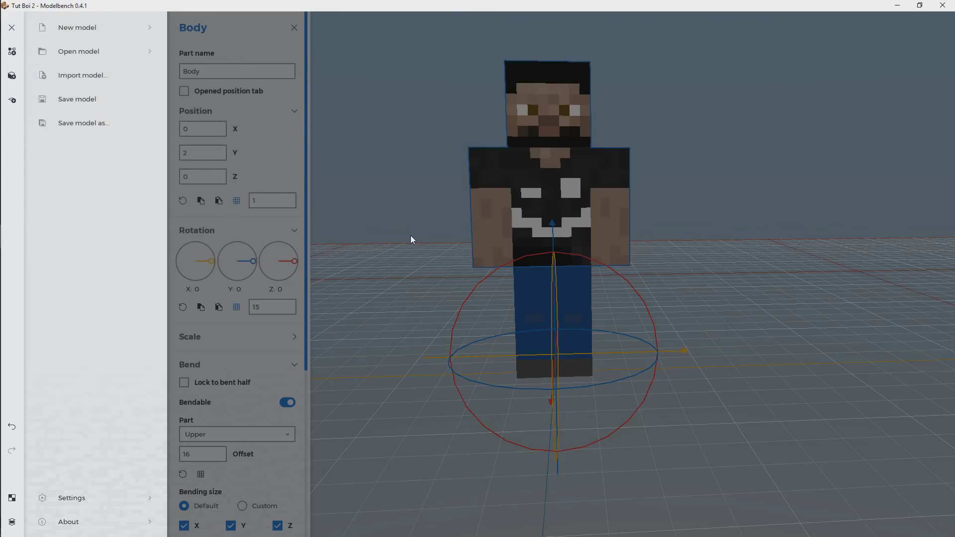
click(433, 202)
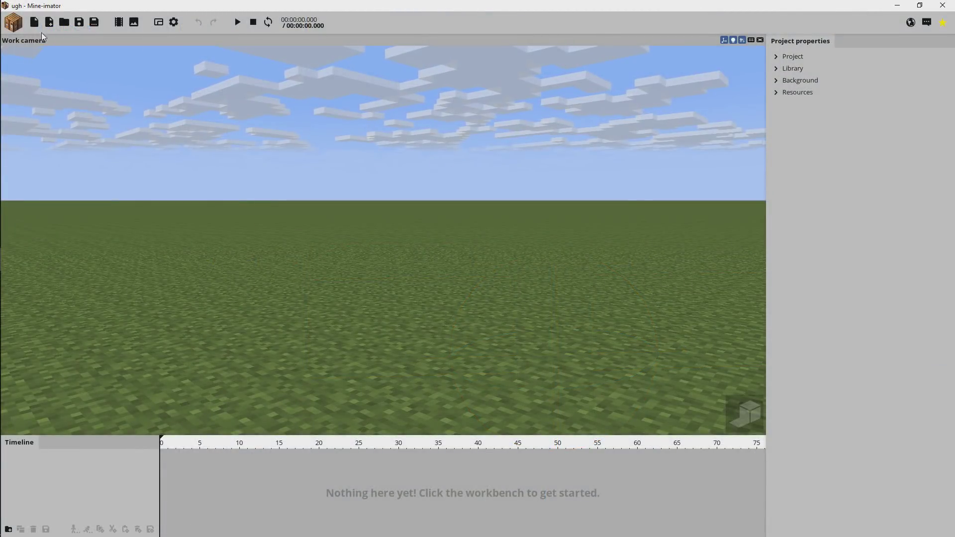
Step: Load "Tut Boi 2.mimodel" from the Mine-imator folder as an external model and create an instance of it in the scene
click(21, 19)
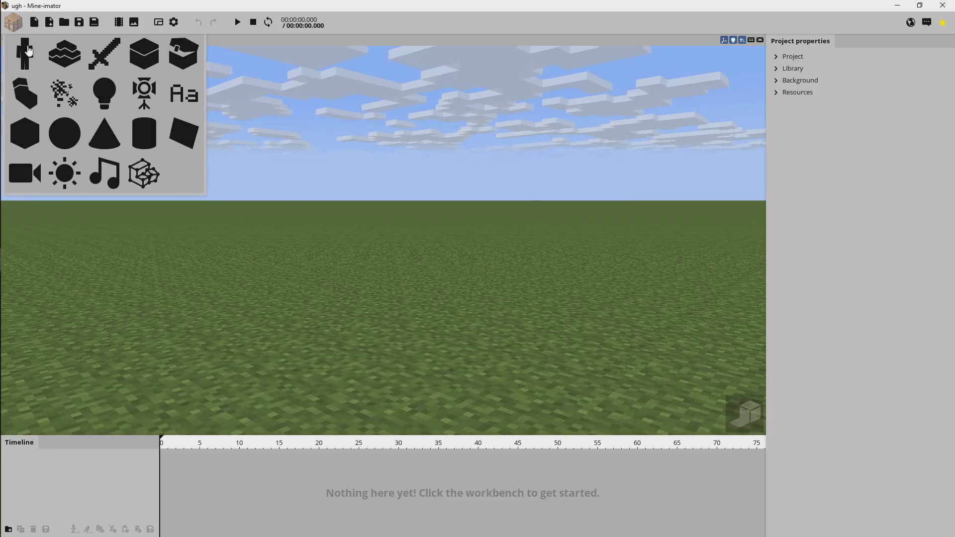
click(147, 180)
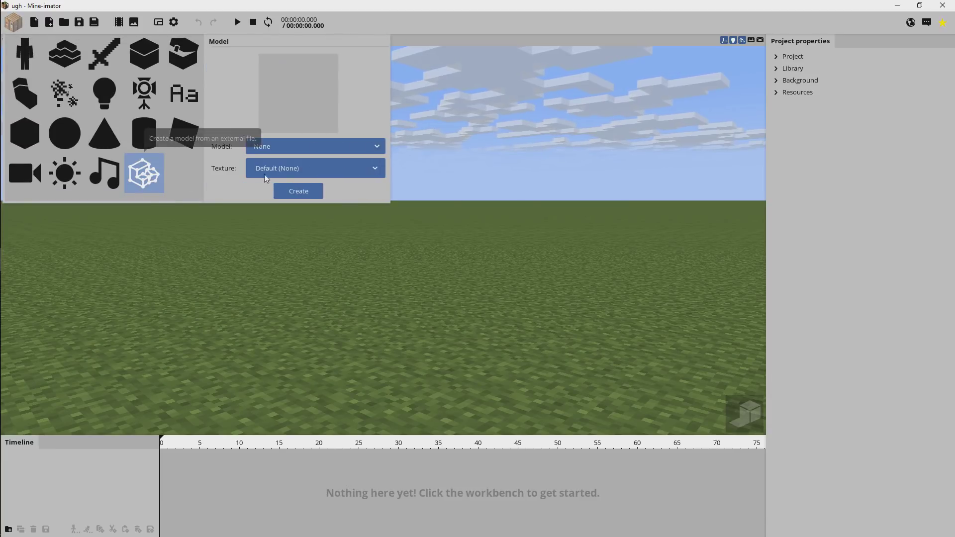
click(296, 148)
click(279, 178)
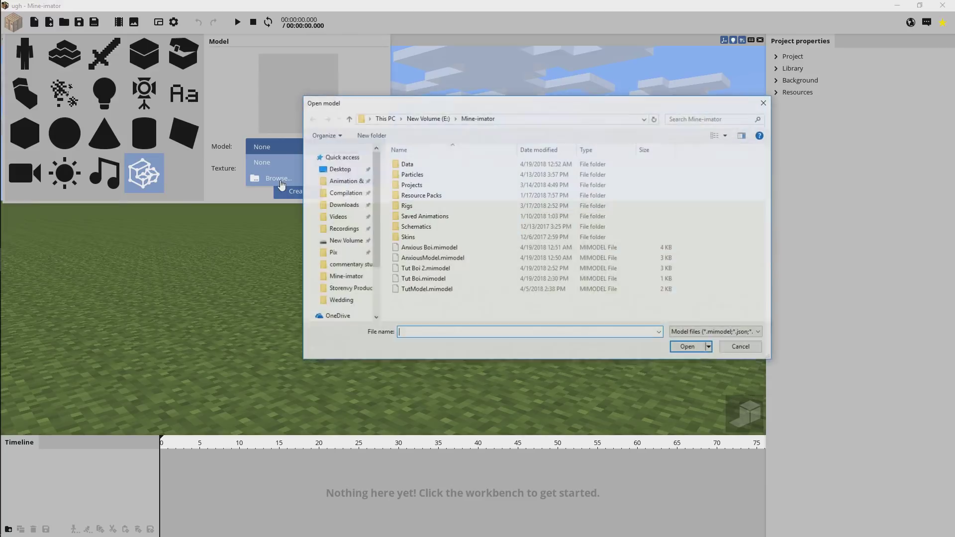
click(422, 270)
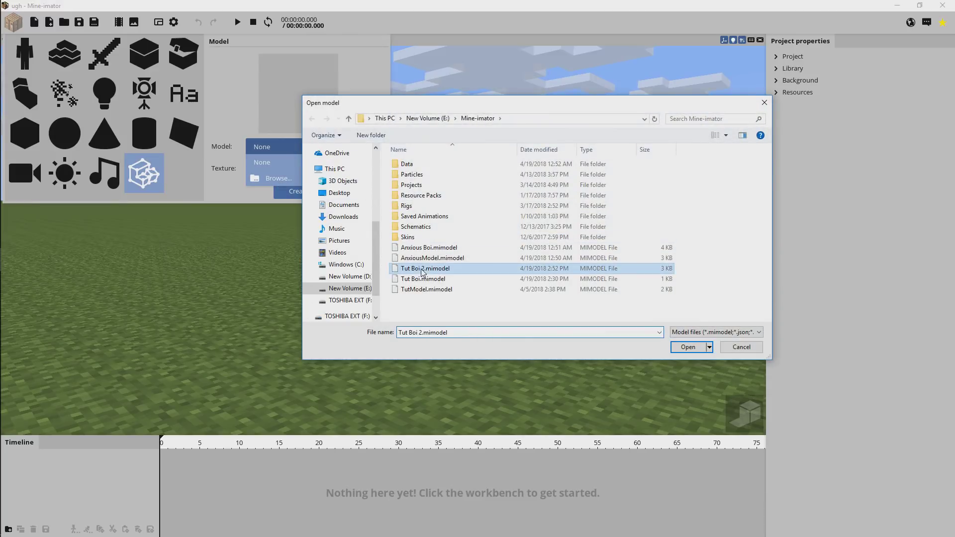
click(688, 347)
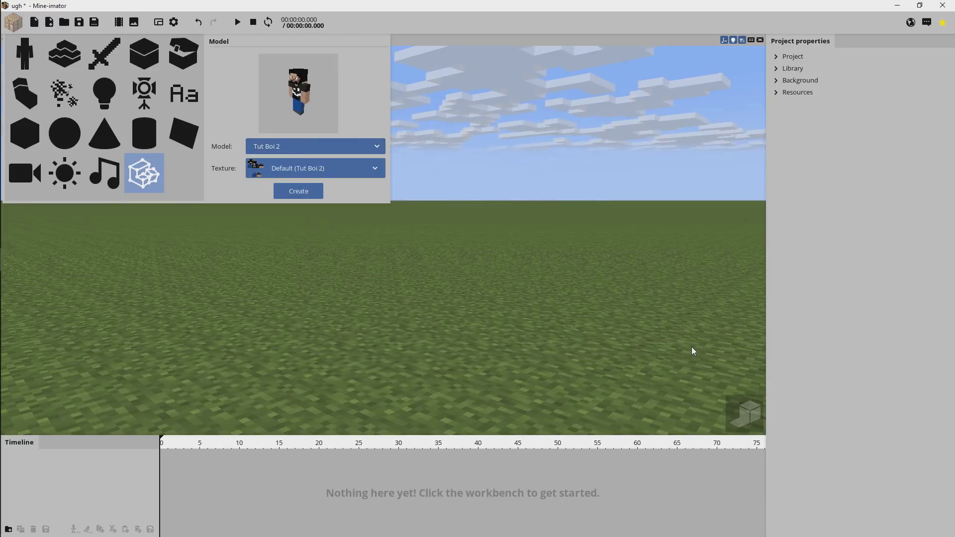
drag(292, 88, 337, 70)
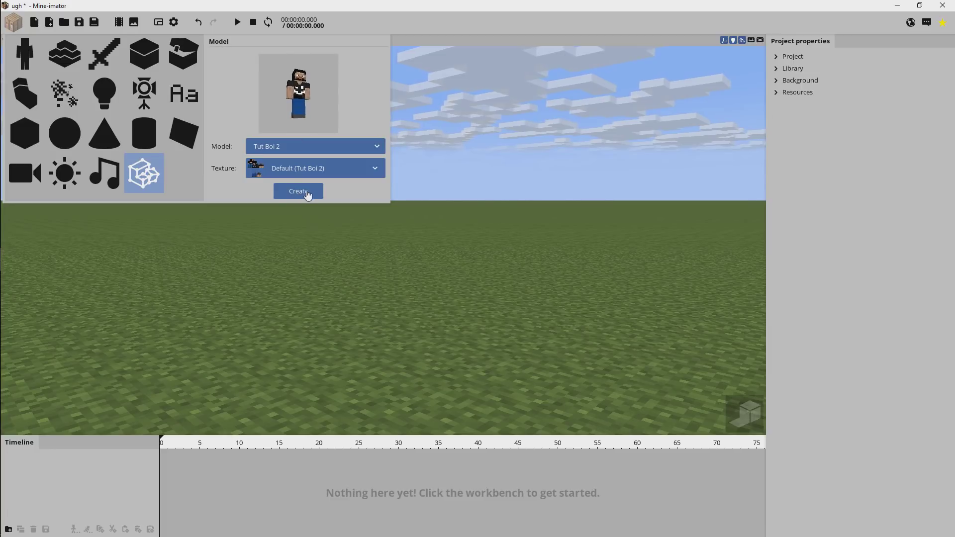
click(298, 192)
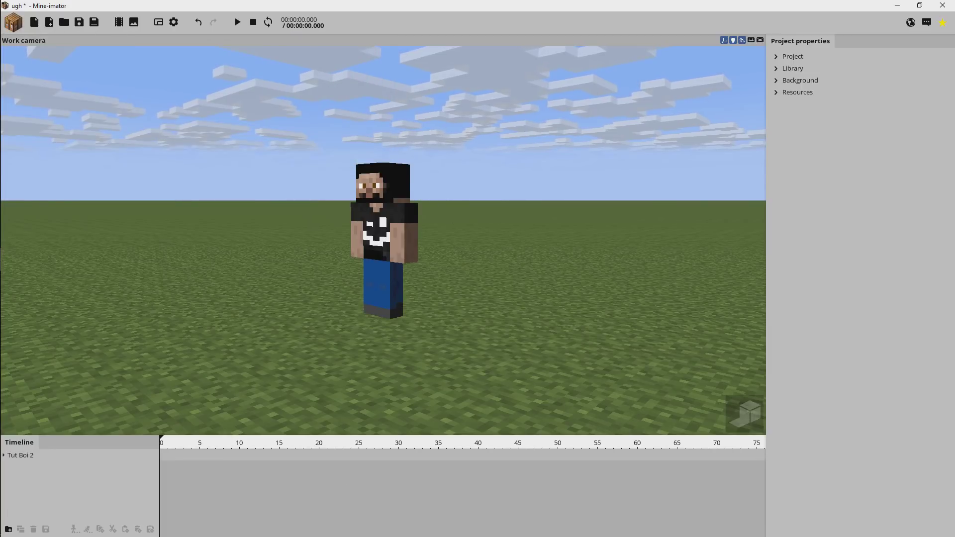
Step: Enlarge the timeline area, expand Tut Boi 2 into its parts and select the whole model
mouse_move(387, 284)
mouse_down()
mouse_move(390, 258)
mouse_move(388, 284)
mouse_up()
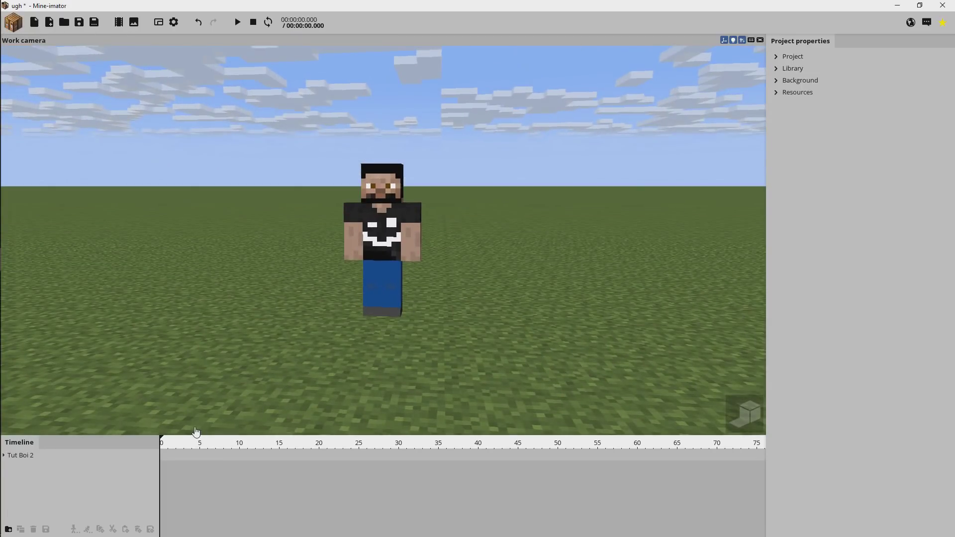
drag(214, 416, 150, 299)
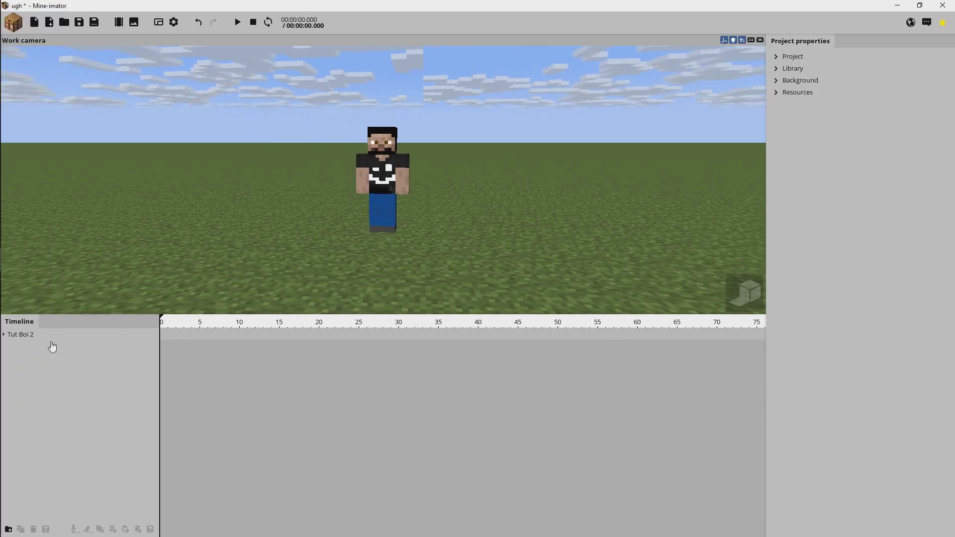
click(4, 340)
click(28, 341)
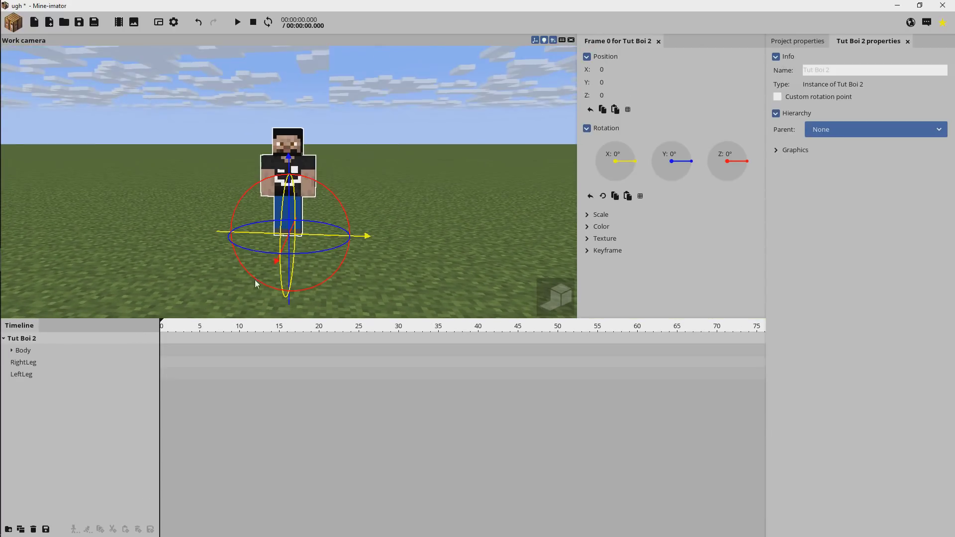
middle_drag(295, 226, 295, 226)
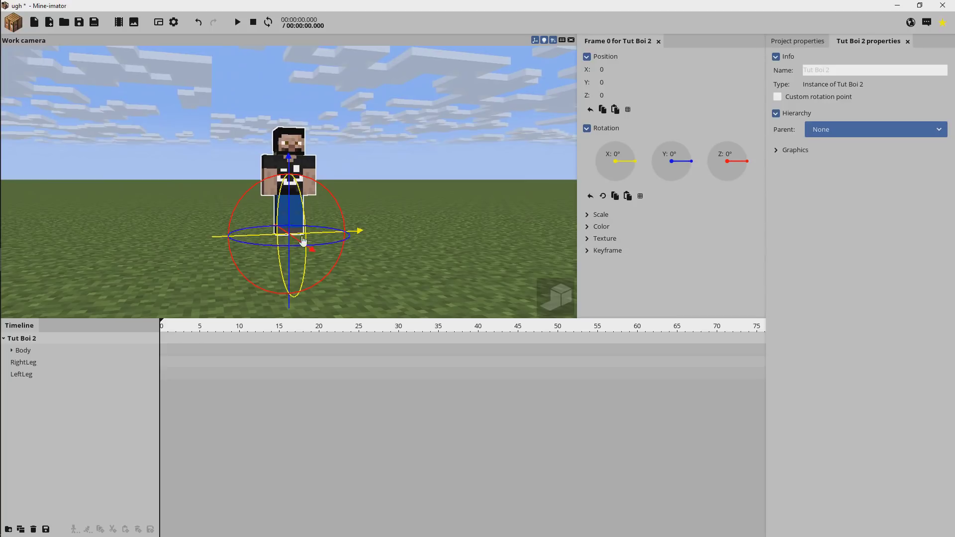
Step: Expand the Body's parts and test the posing by rotating the RightLeg to about -21.5 degrees on X
click(28, 352)
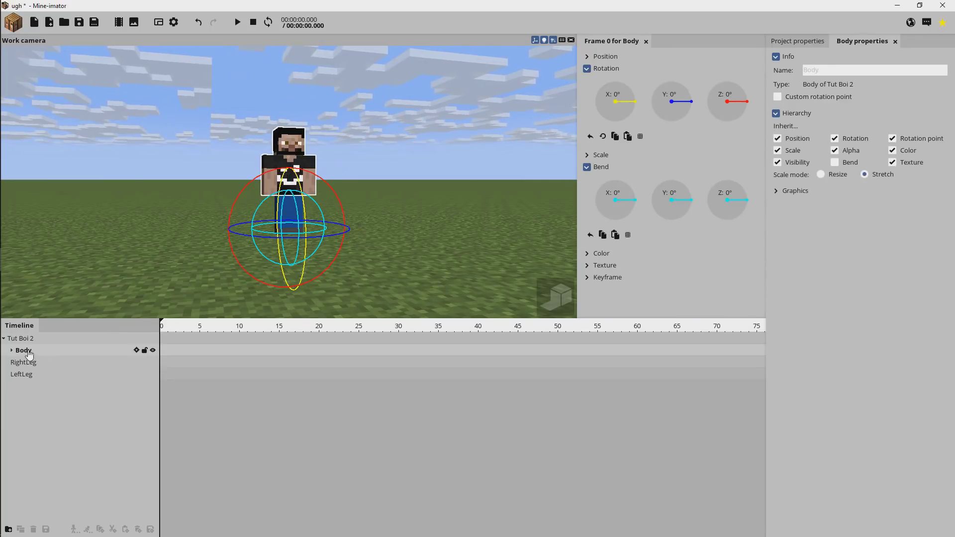
drag(364, 164, 252, 207)
scroll(284, 211, up, 3)
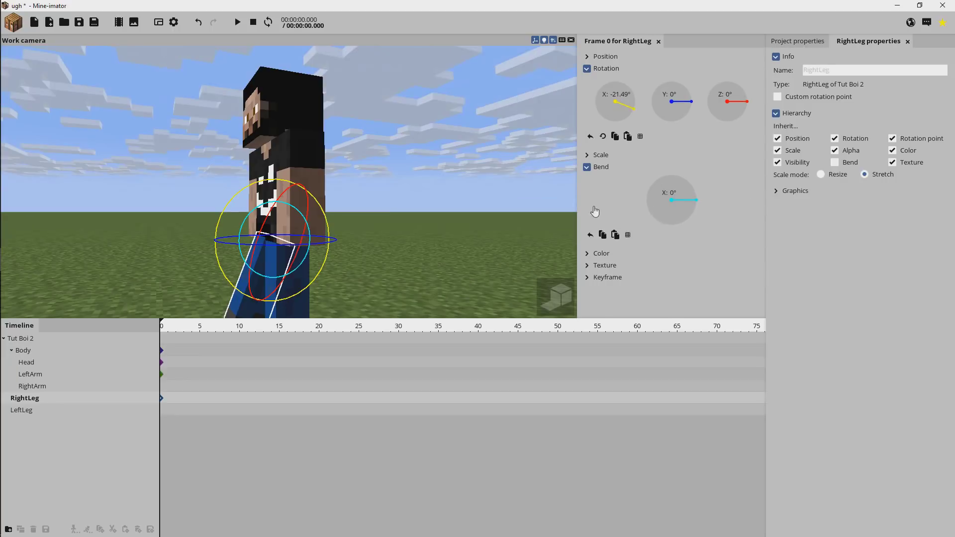
Step: Check the Head's pivot, test the RightLeg's rotation at 29.5 degrees on X, and reset its rotation to 0
click(30, 364)
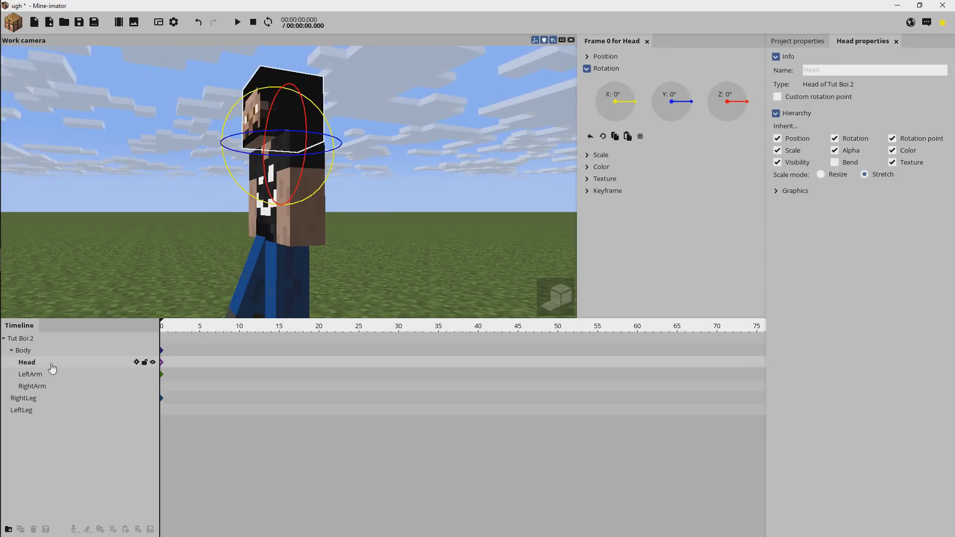
drag(351, 181, 433, 162)
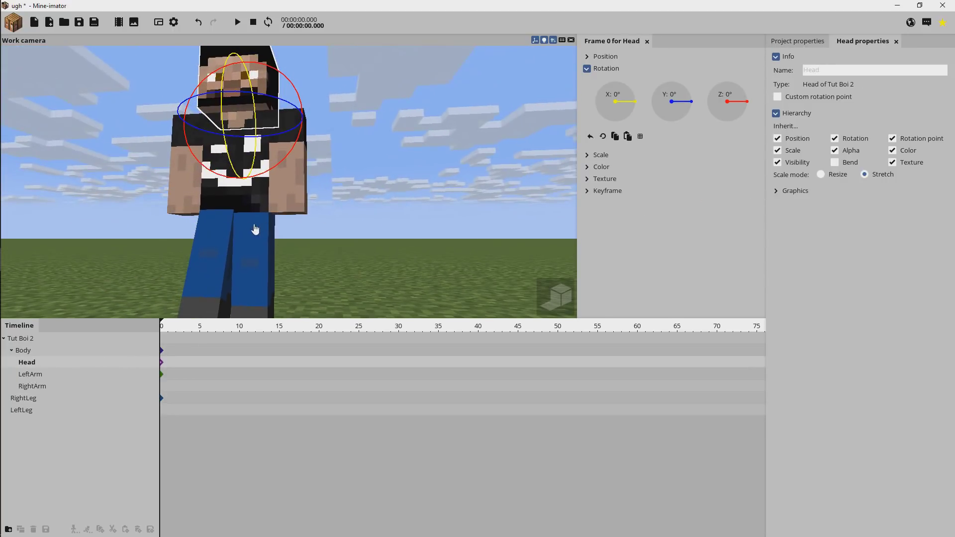
click(228, 230)
drag(239, 232, 263, 197)
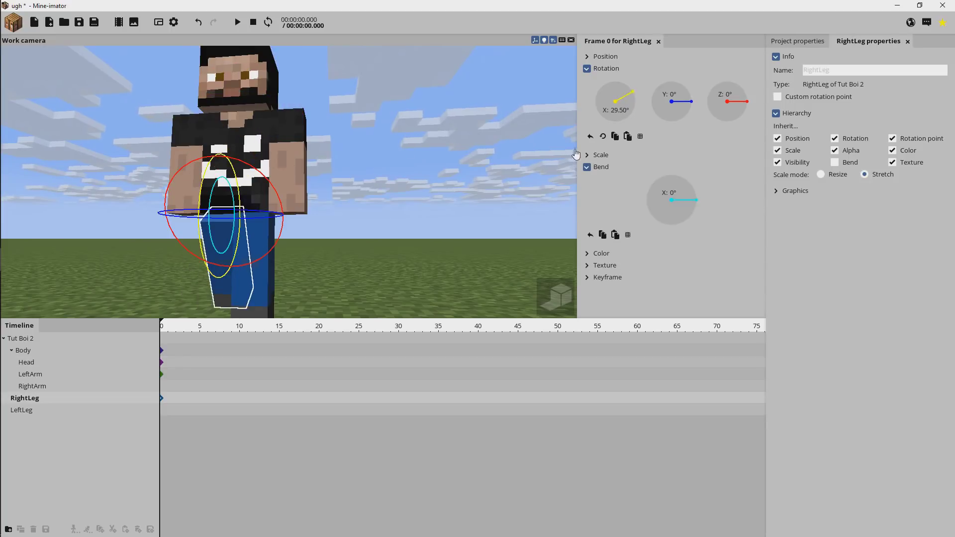
click(602, 136)
right_drag(344, 162, 344, 164)
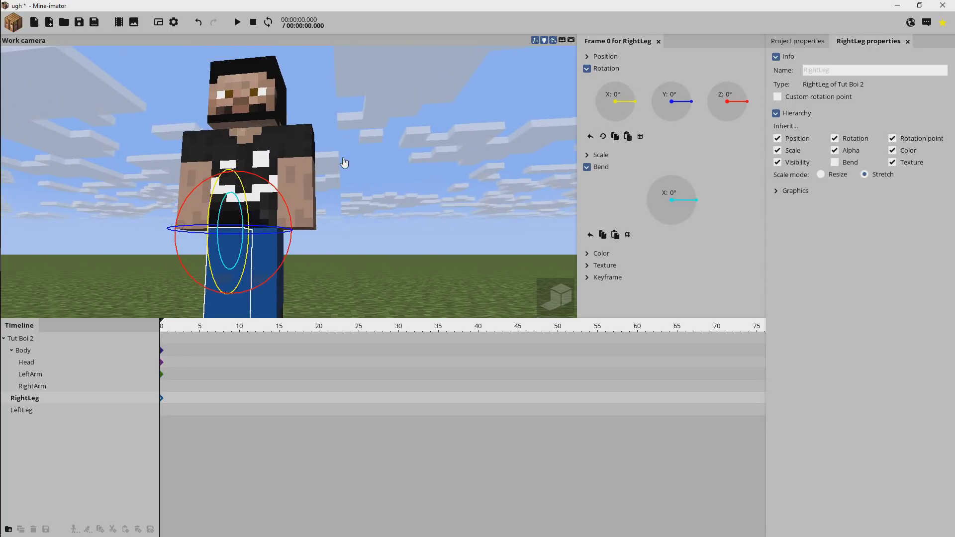
scroll(344, 164, down, 2)
drag(344, 163, 352, 159)
right_drag(352, 160, 352, 159)
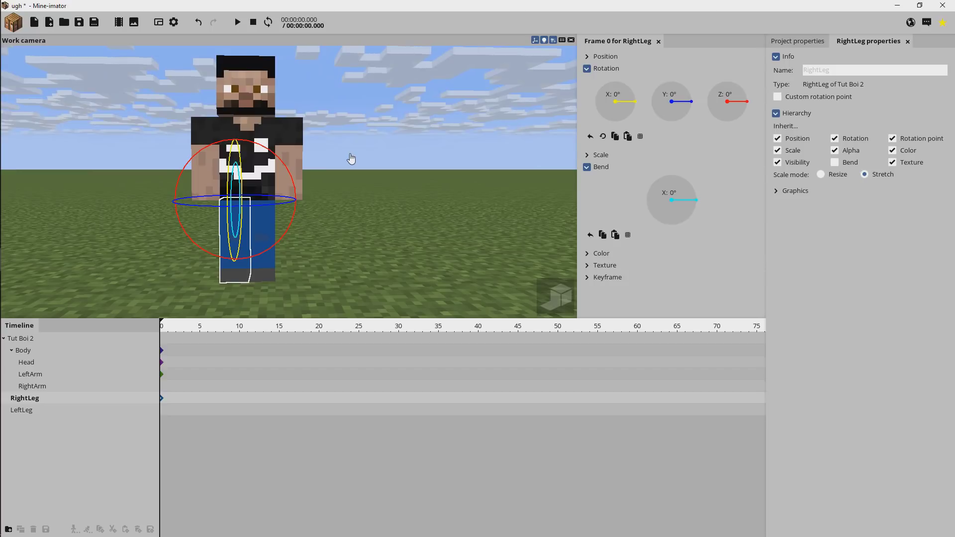
Step: Switch to Modelbench and compare the position and pivot settings of the Body part with those of its New shape
key(alt+Tab)
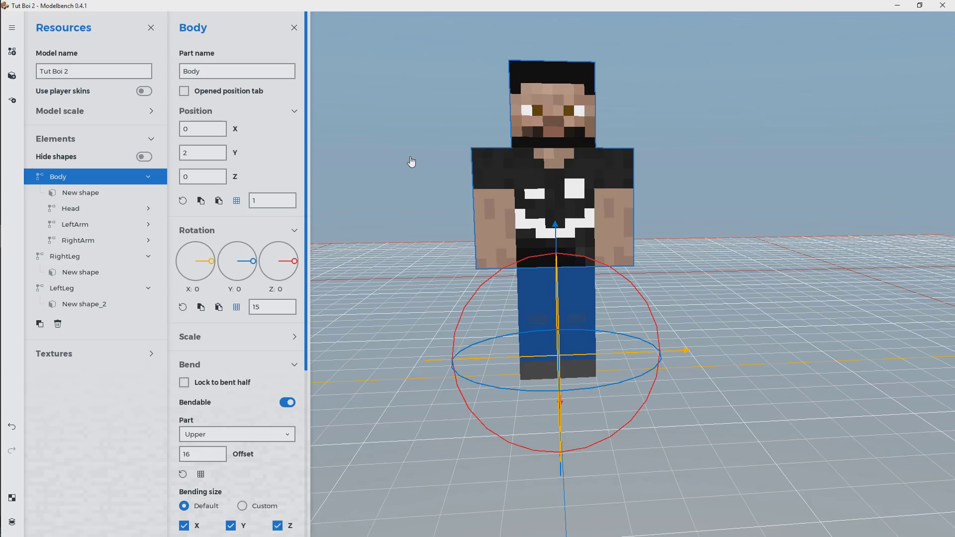
mouse_move(646, 205)
mouse_down()
mouse_move(625, 201)
mouse_move(637, 201)
mouse_up()
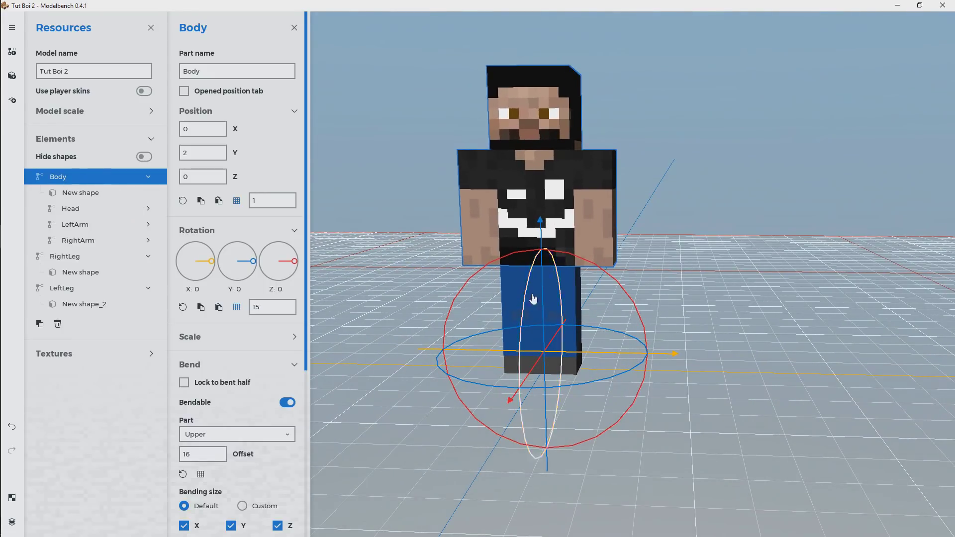
drag(565, 289, 591, 308)
drag(212, 266, 210, 262)
click(96, 195)
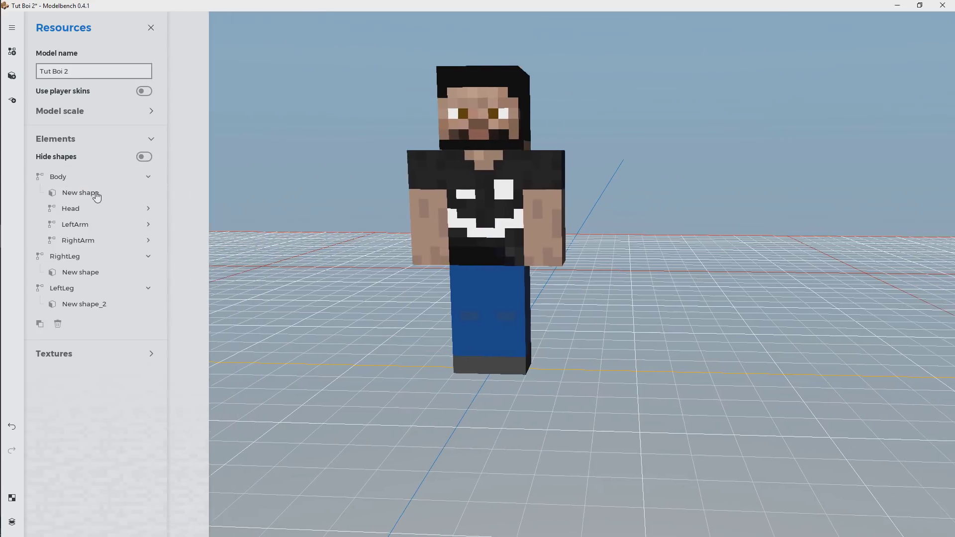
click(77, 197)
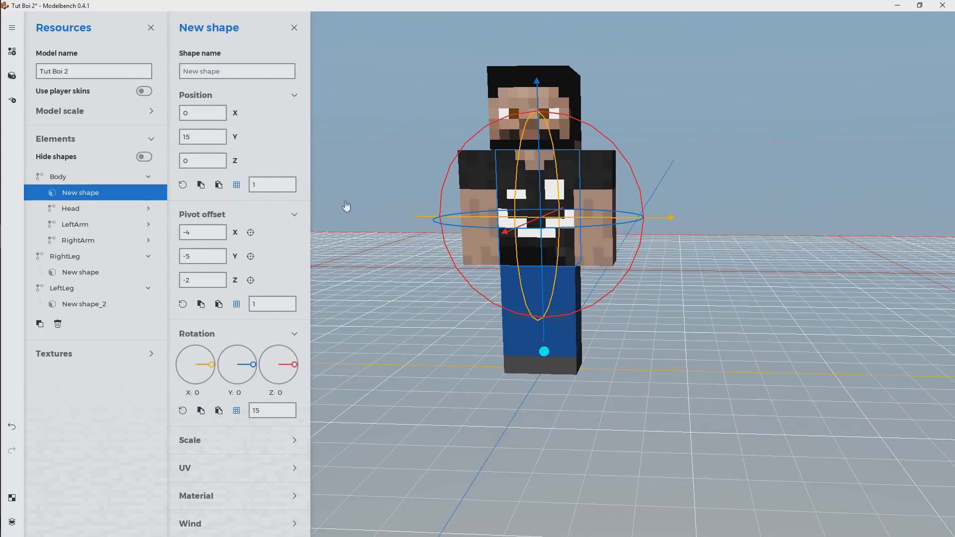
mouse_move(621, 209)
mouse_down()
mouse_move(557, 219)
mouse_move(622, 209)
mouse_up()
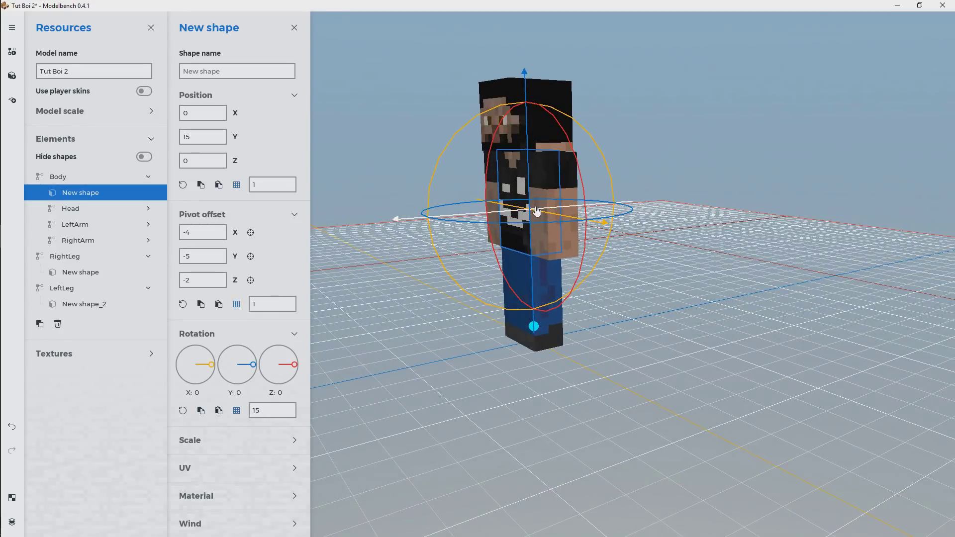
click(76, 177)
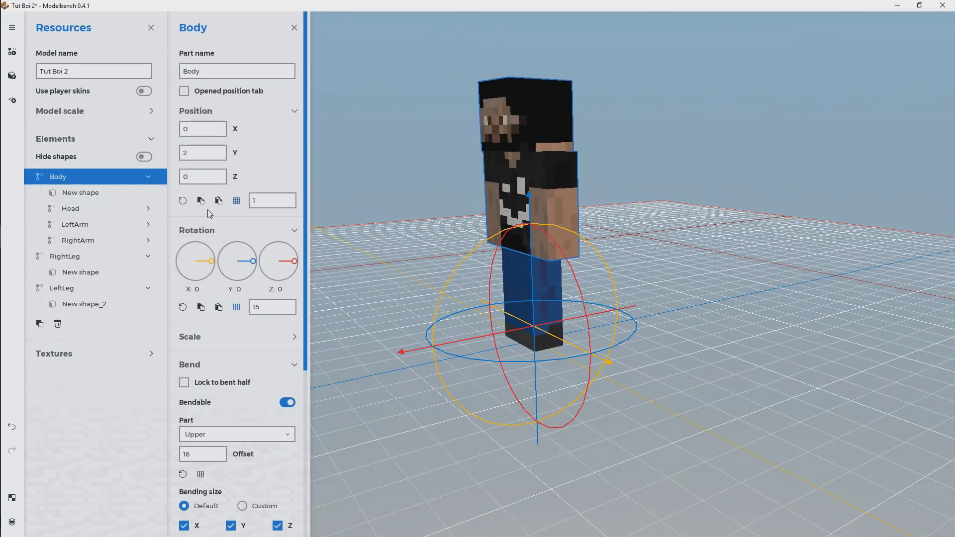
click(81, 193)
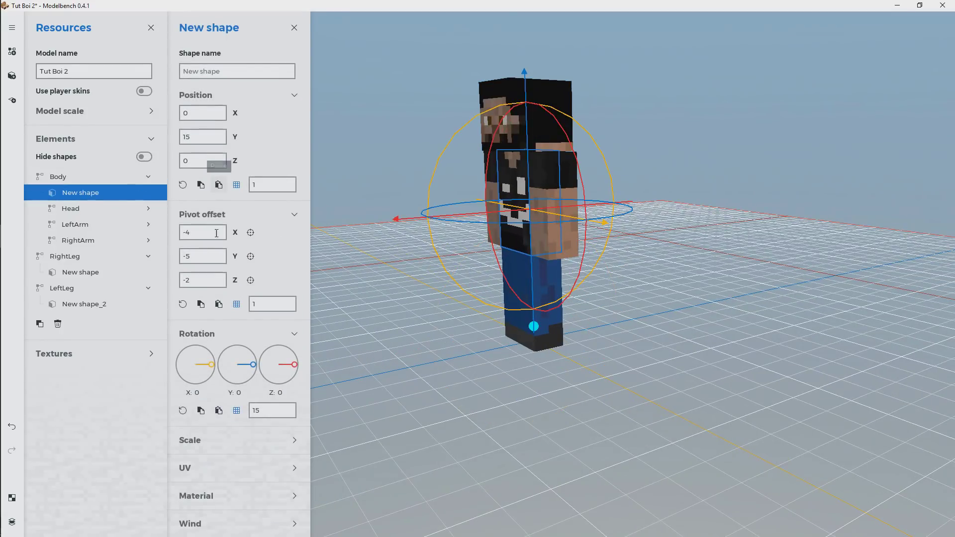
drag(237, 237, 238, 234)
right_click(234, 255)
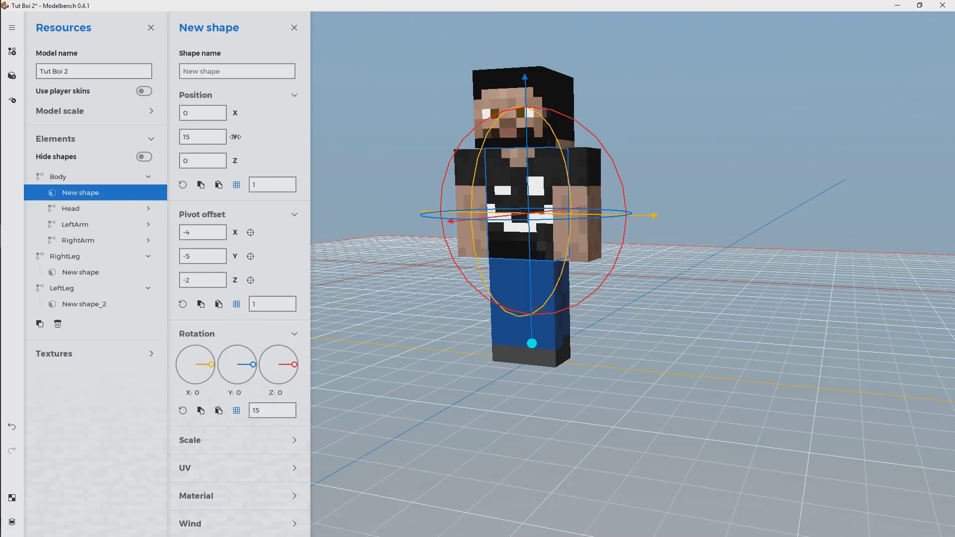
Step: Set the Body's New shape to Y position 0 and raise the Body part to Y position 17
drag(236, 137, 234, 138)
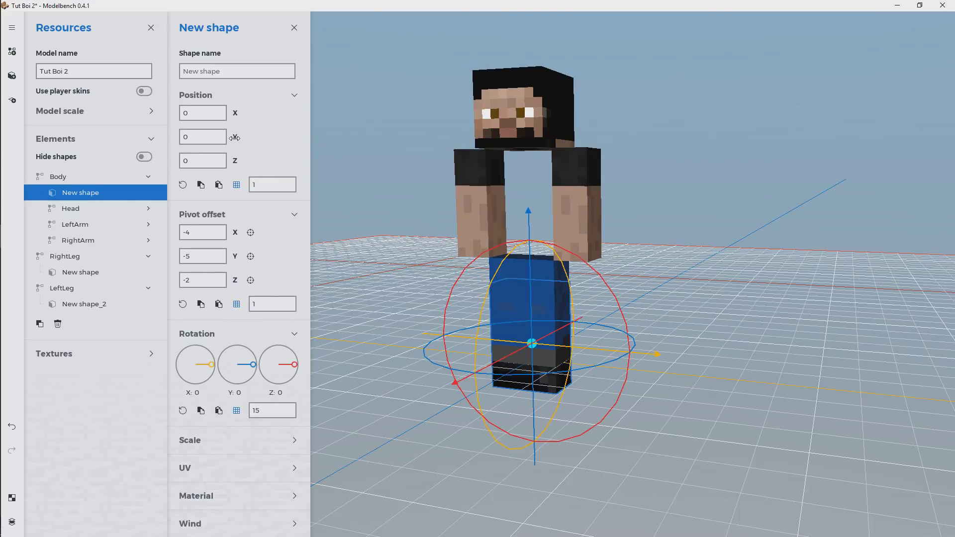
click(85, 177)
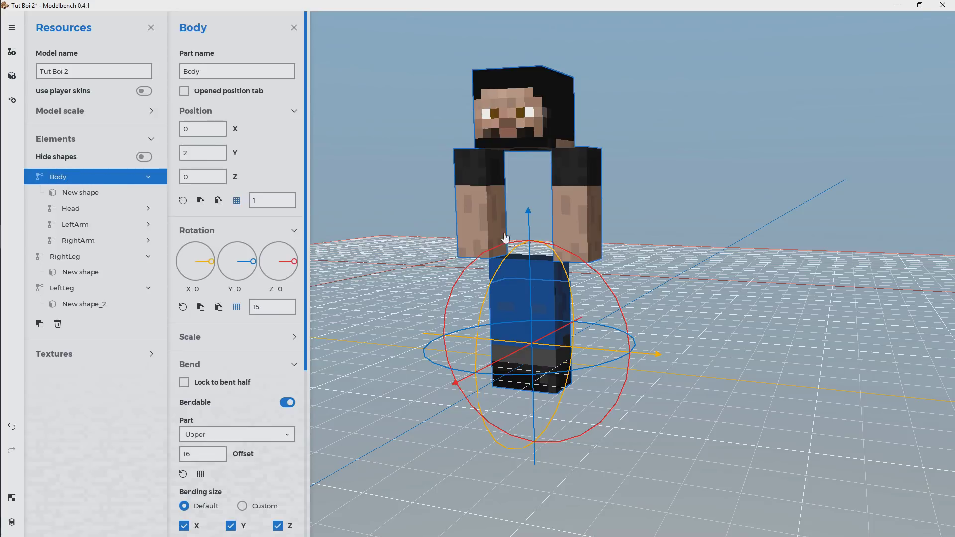
drag(528, 212, 525, 88)
Step: Lower the Head to Y position 7 so it sits on top of the Body shape
right_drag(426, 142, 448, 149)
click(79, 209)
click(75, 225)
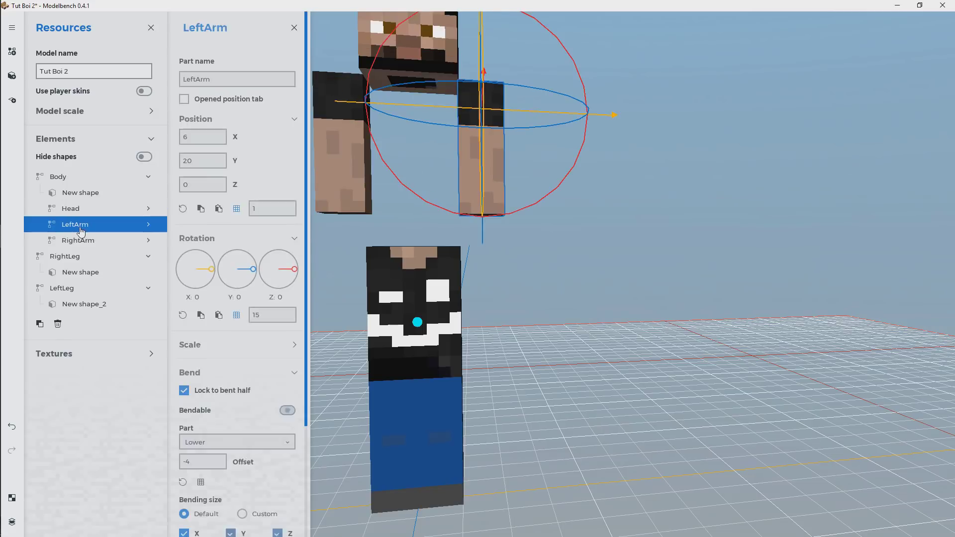
click(82, 213)
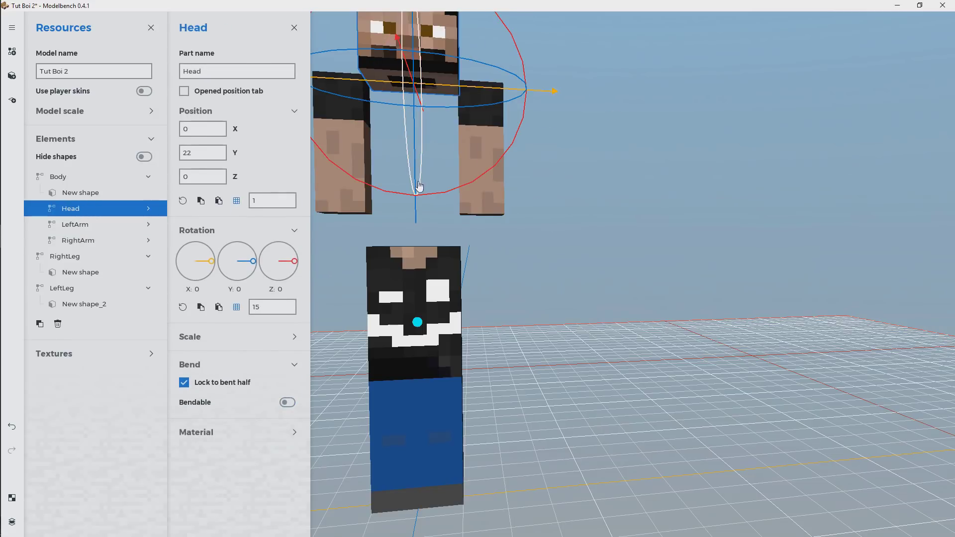
drag(417, 149, 421, 301)
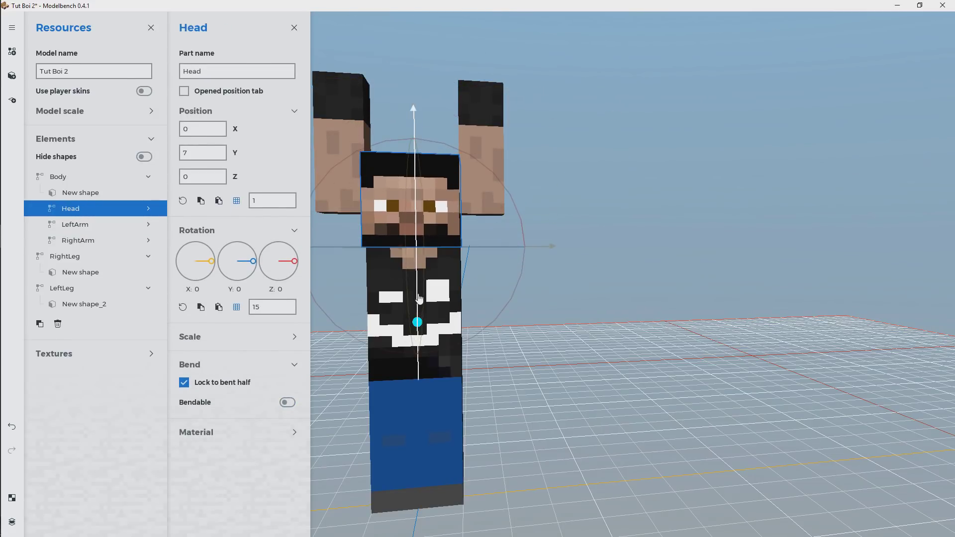
Step: Lower the LeftArm to Y position 5 and the RightArm to the matching shoulder height beside the Body shape
click(75, 225)
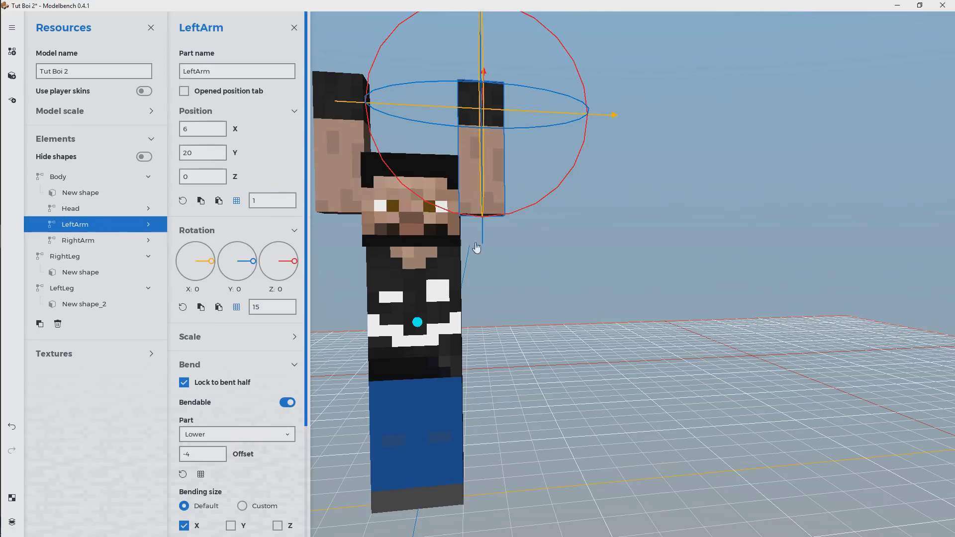
drag(477, 249, 487, 404)
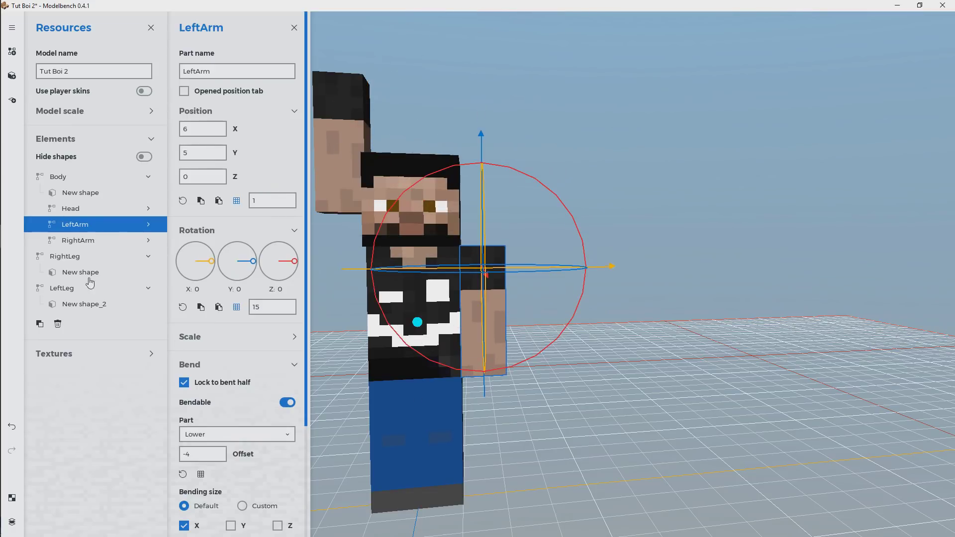
click(84, 243)
drag(348, 271, 359, 408)
click(69, 180)
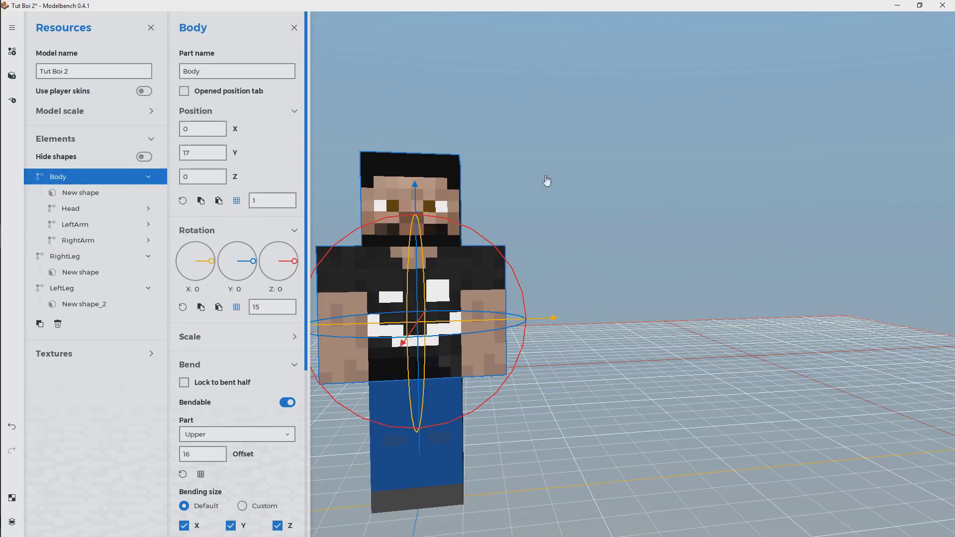
right_drag(548, 179, 635, 194)
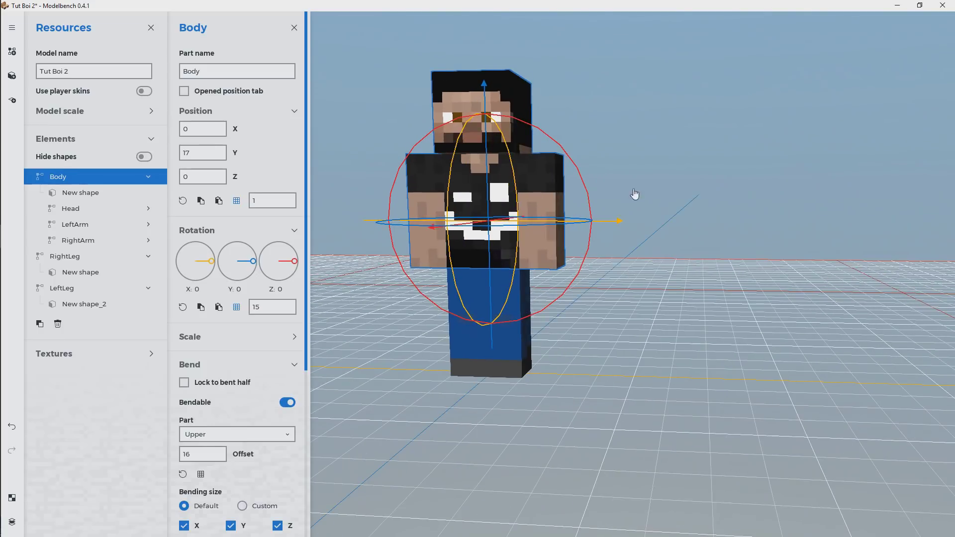
Step: Compare the New shape's position and pivot offset with the Body part's position while viewing the model from the front
click(97, 194)
right_drag(629, 161, 375, 179)
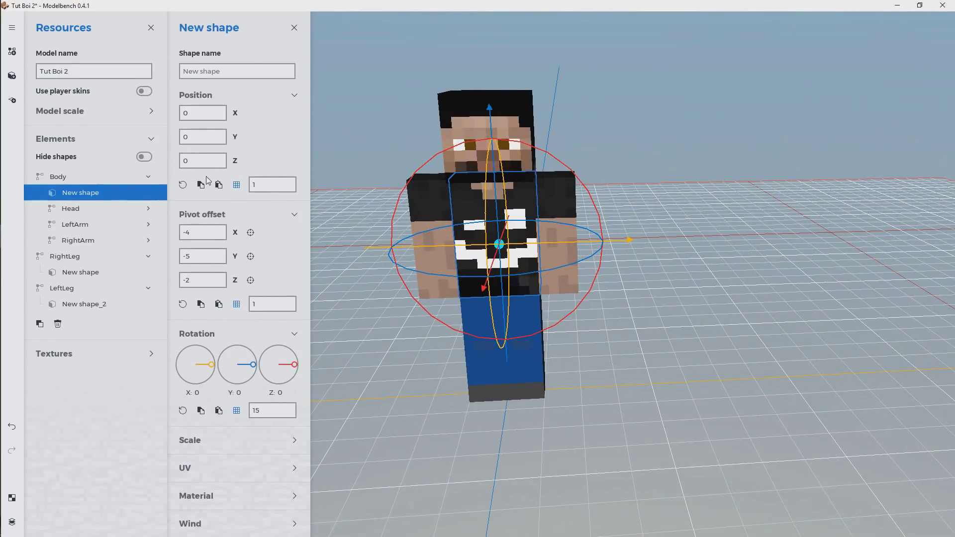
click(77, 178)
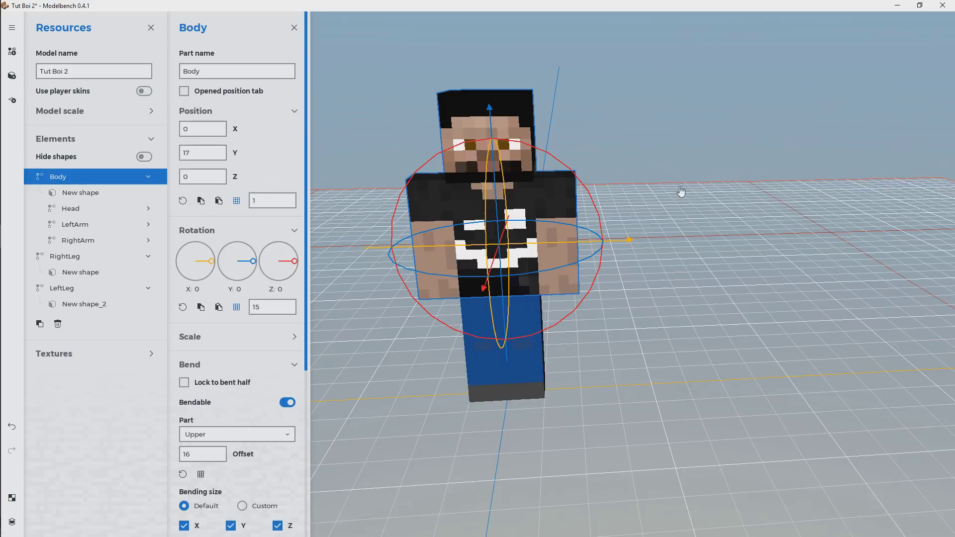
right_drag(682, 193, 681, 193)
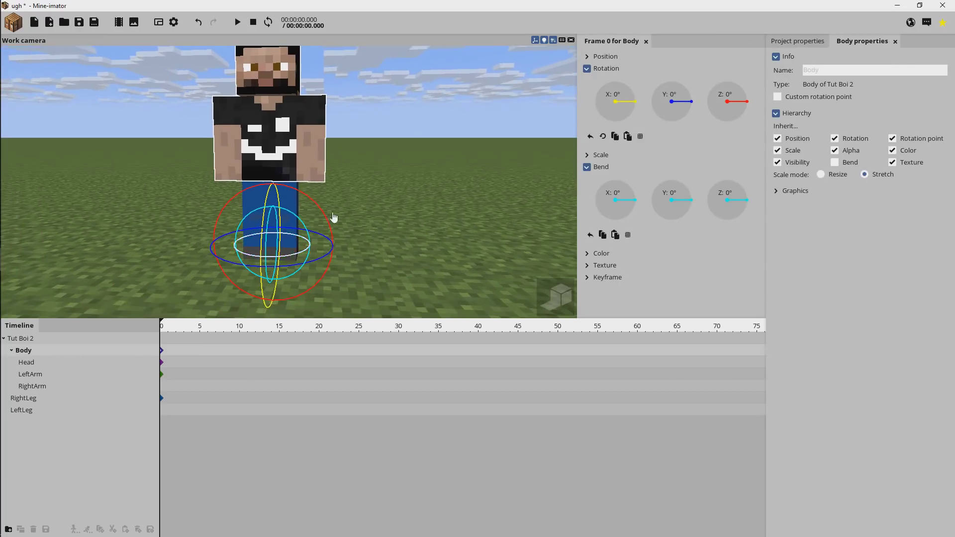
Step: Switch to Mine-imator and try to load Tut Boi 2.mimodel as a custom model in the existing scene
click(14, 22)
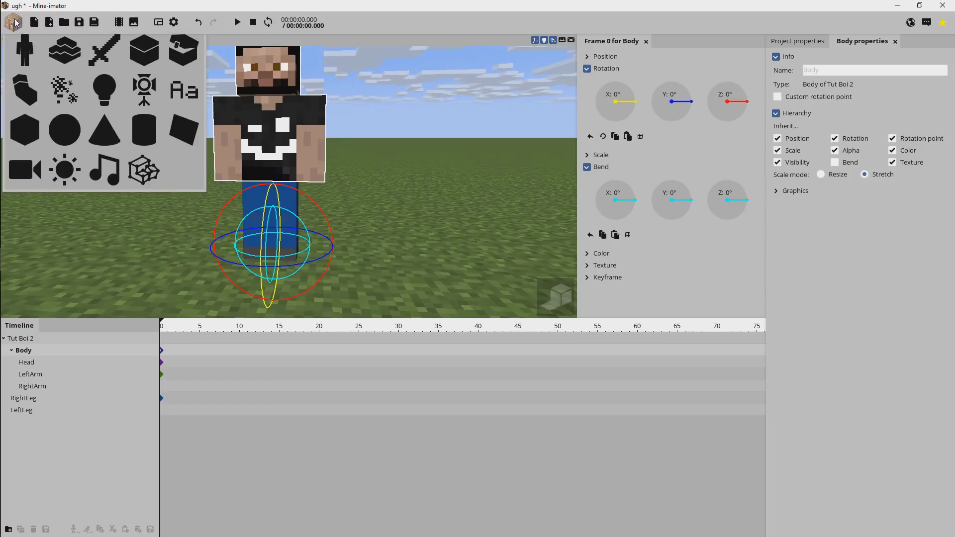
click(143, 171)
click(308, 147)
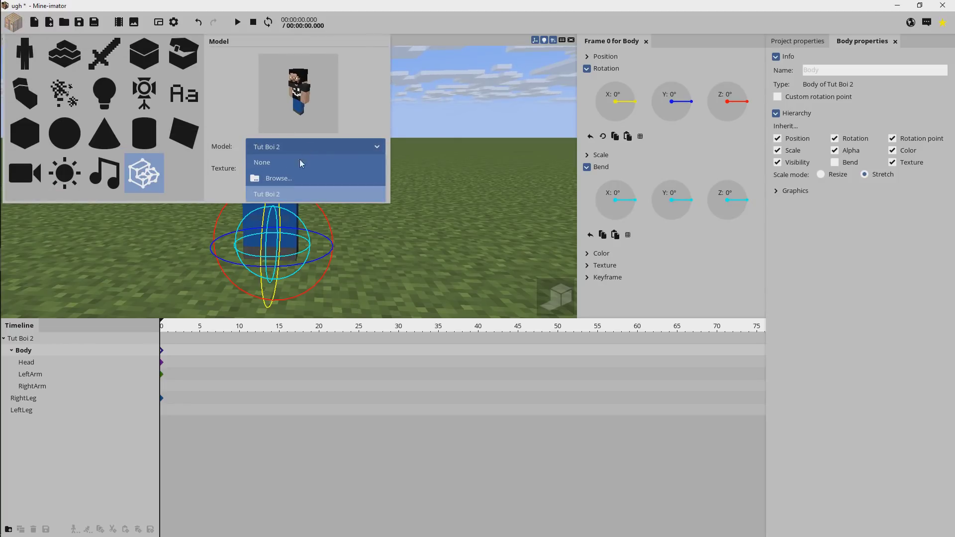
click(277, 178)
click(423, 271)
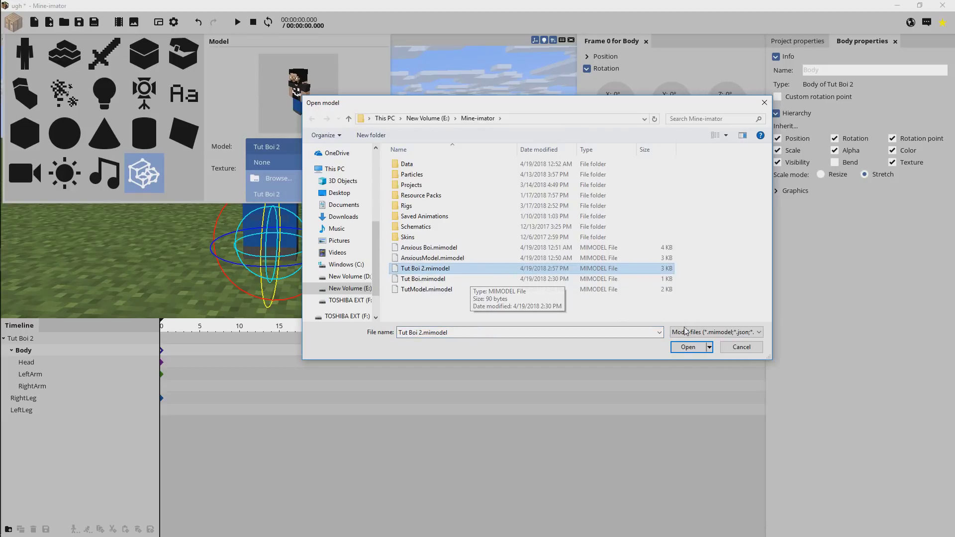
click(685, 347)
click(429, 288)
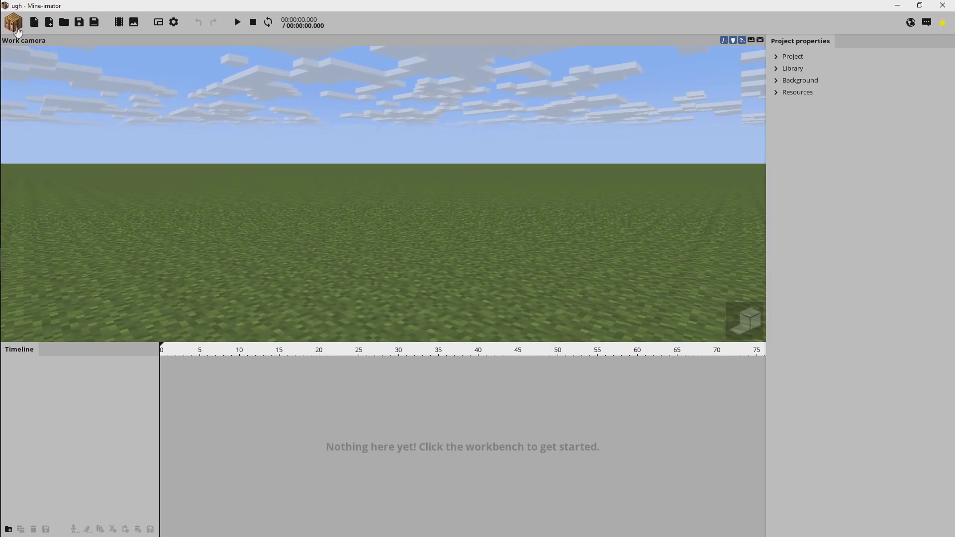
Step: Load Tut Boi 2.mimodel as a custom model in the empty scene and create an instance of it
click(14, 25)
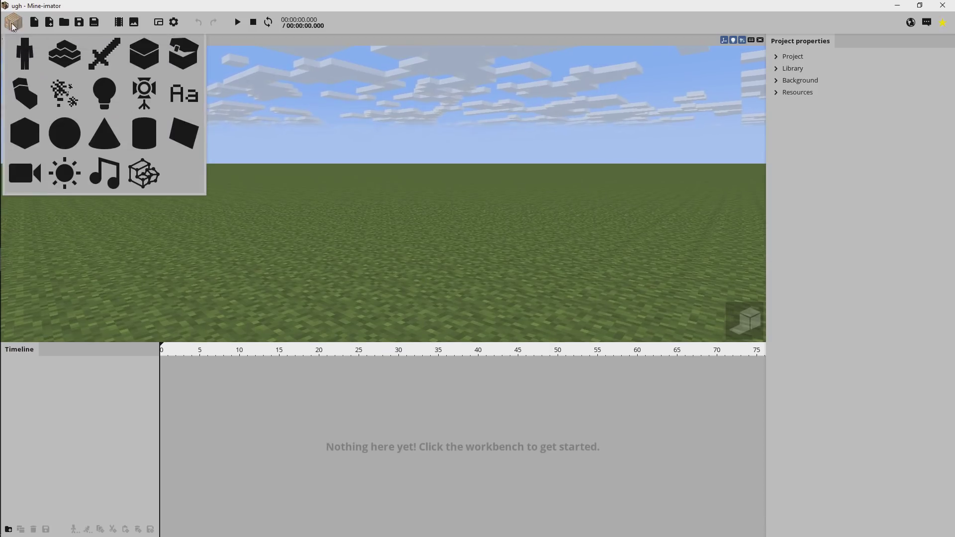
click(144, 174)
click(304, 150)
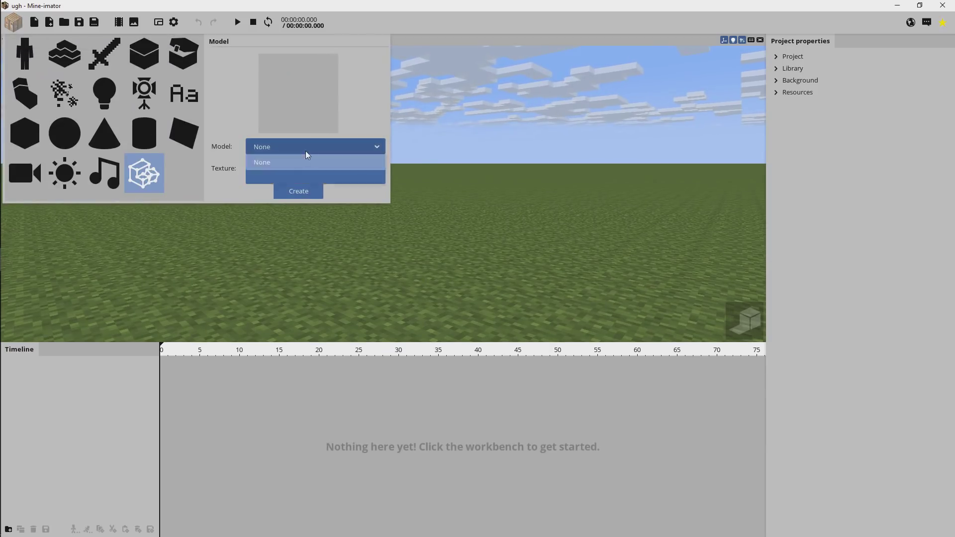
click(279, 179)
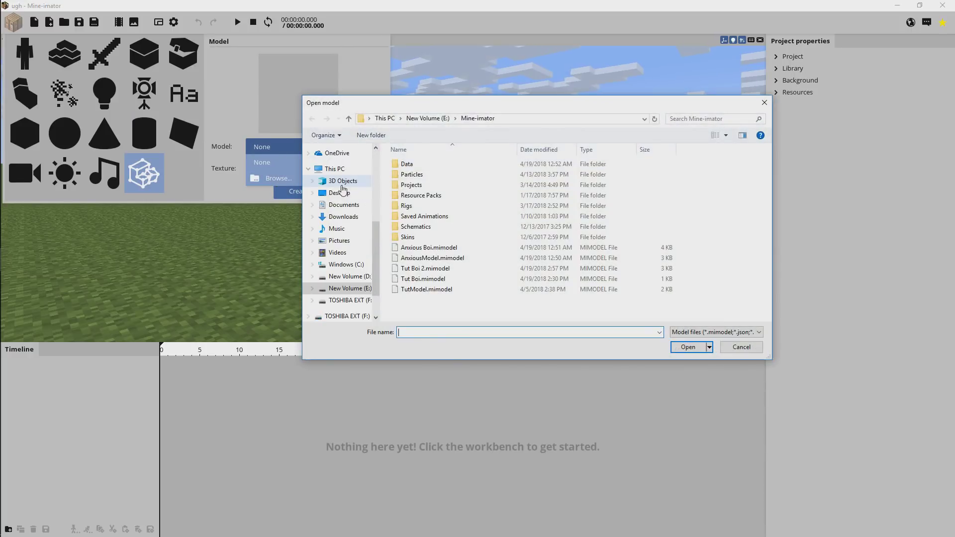
click(447, 269)
click(688, 348)
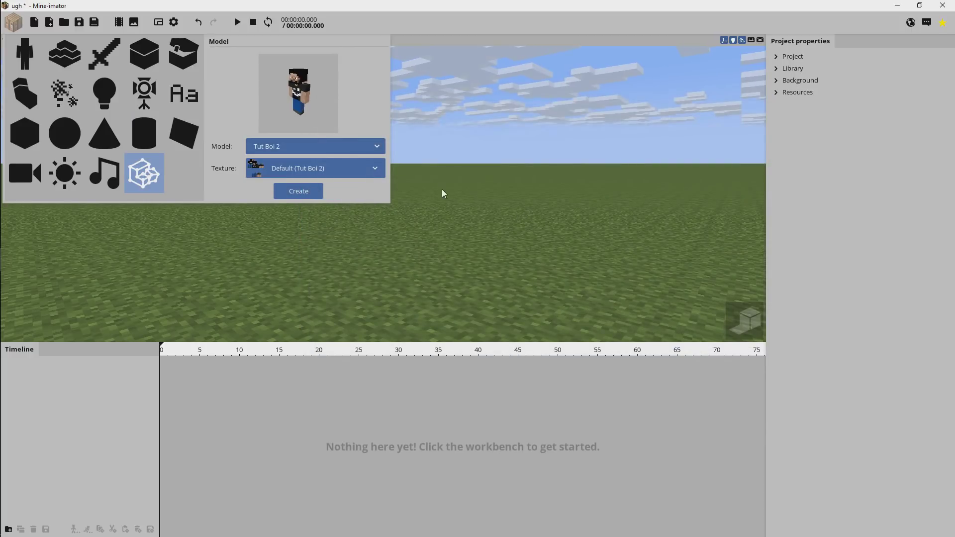
click(294, 191)
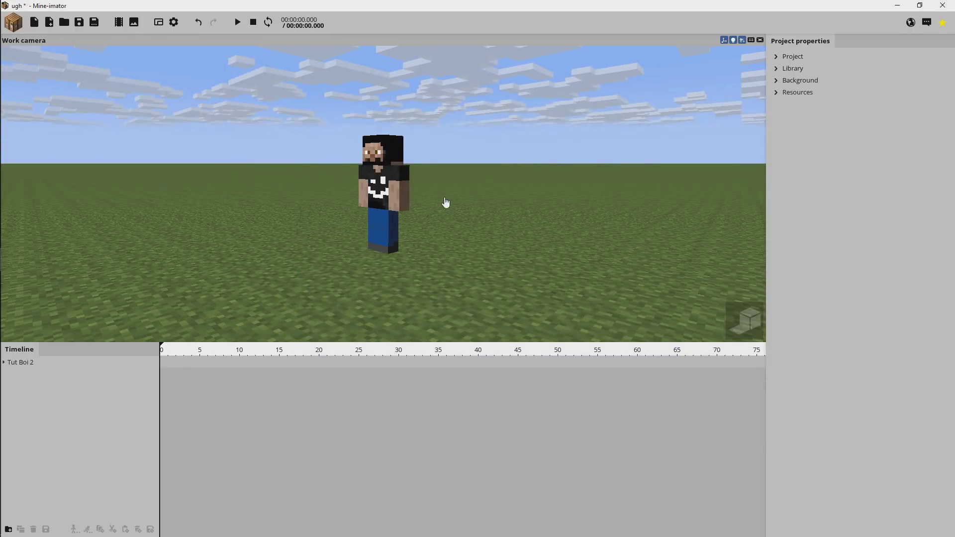
Step: Select the Body of the Tut Boi 2 instance and bend it around its X axis to test the bend
click(27, 365)
drag(385, 178, 366, 202)
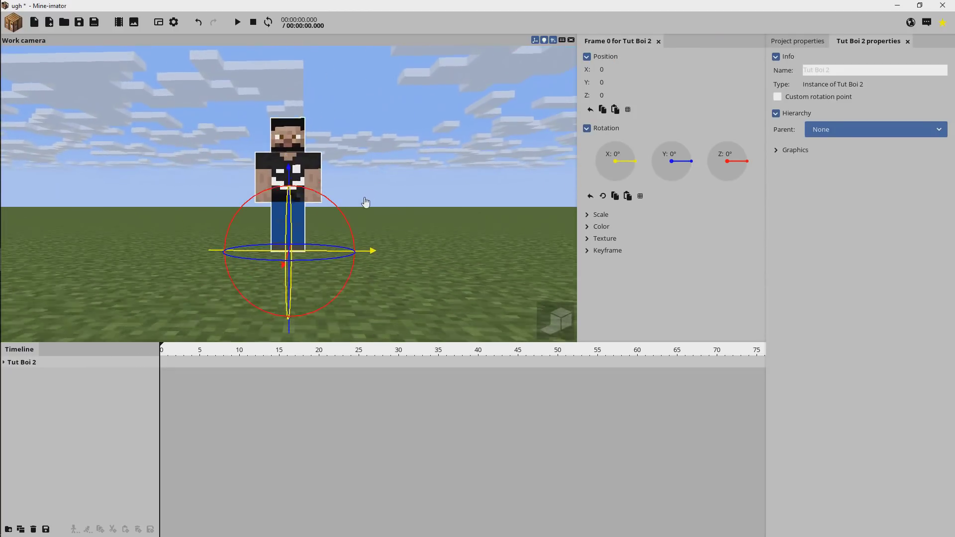
click(5, 362)
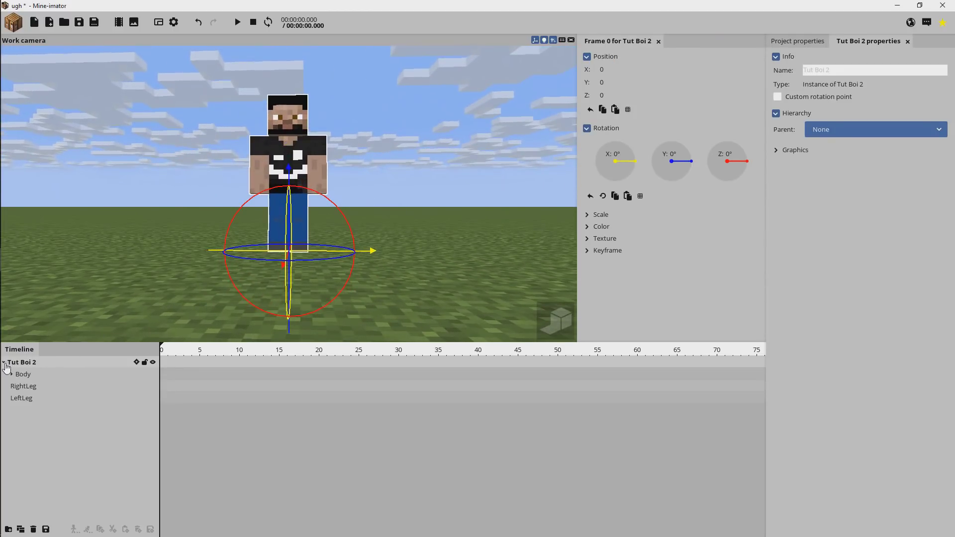
click(31, 376)
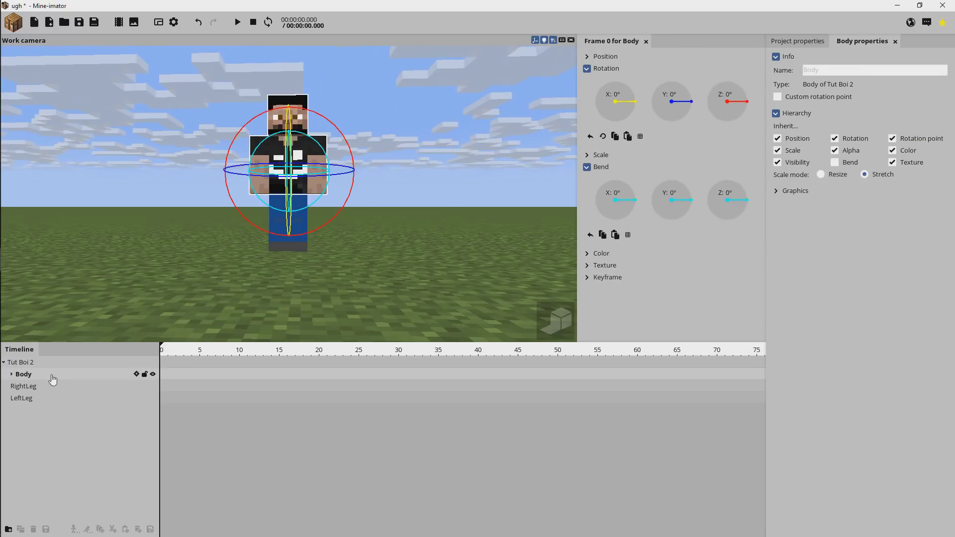
key(f)
mouse_move(312, 149)
mouse_down()
mouse_move(312, 254)
mouse_move(312, 148)
mouse_up()
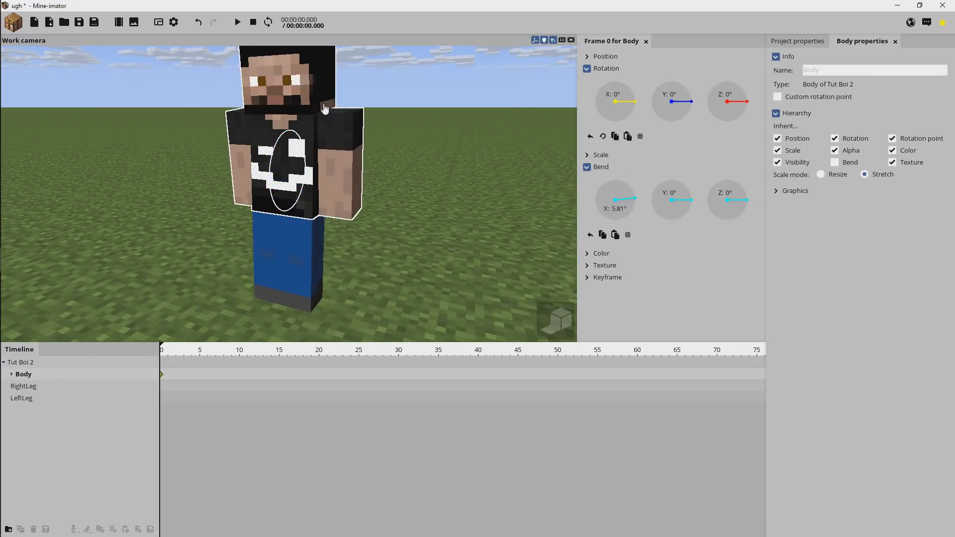
right_drag(406, 152, 390, 130)
drag(361, 248, 320, 135)
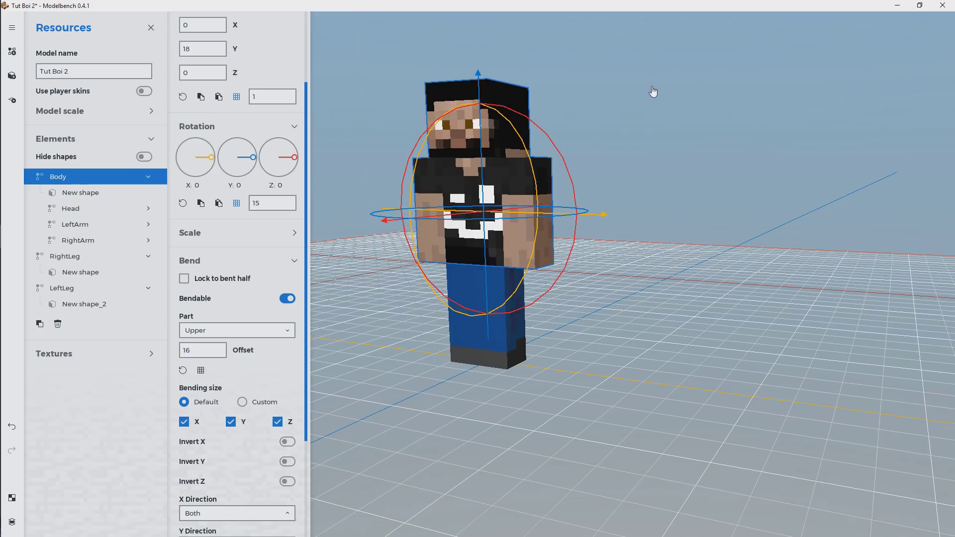
Step: Switch to Modelbench, set the Body's bend offset to 0, and check the settings of its New shape
mouse_move(679, 167)
mouse_down()
mouse_move(675, 157)
mouse_move(666, 168)
mouse_up()
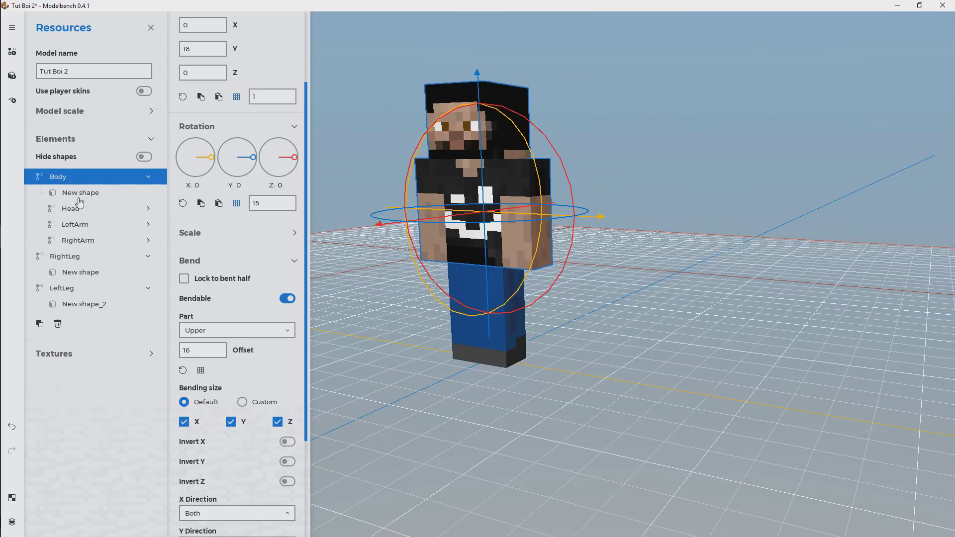
drag(243, 351, 271, 356)
drag(163, 357, 84, 358)
drag(248, 349, 245, 350)
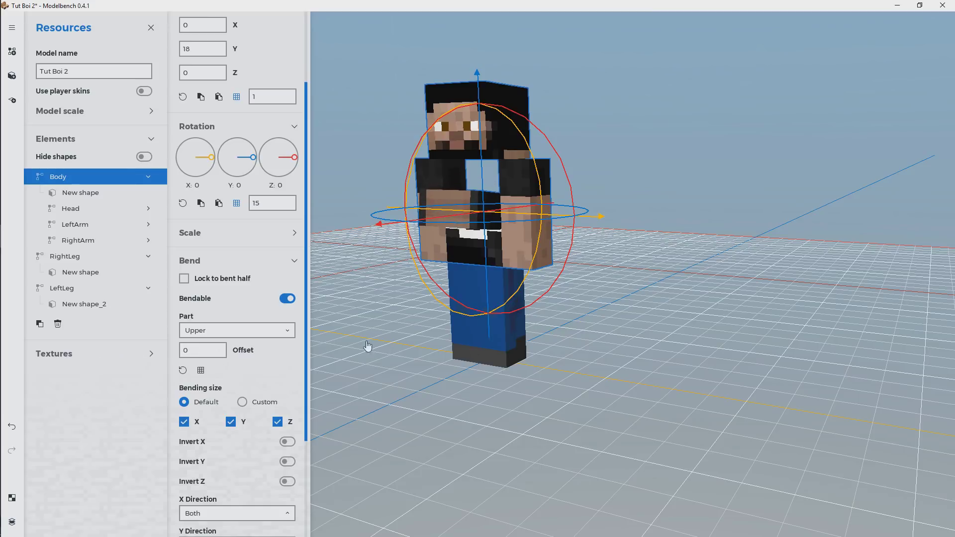
drag(712, 231, 708, 292)
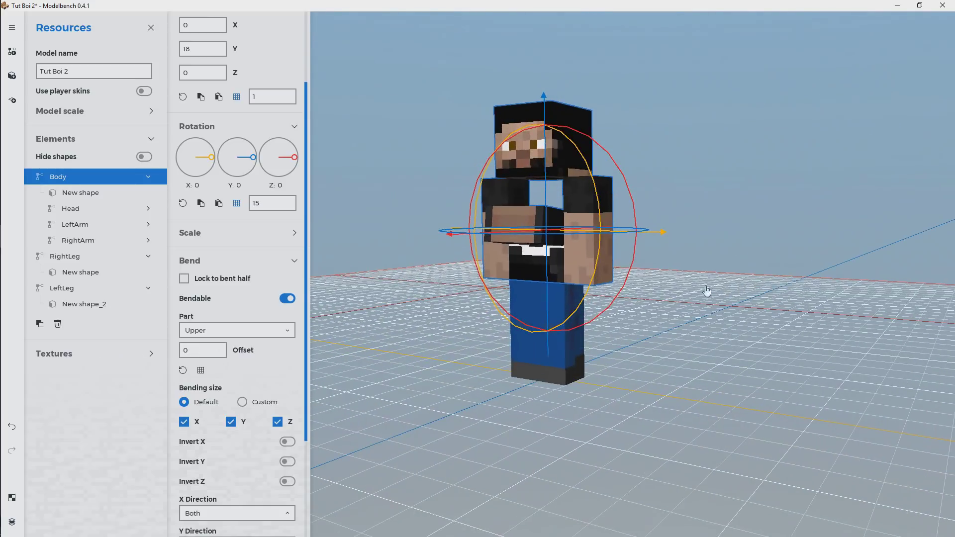
drag(309, 224, 308, 93)
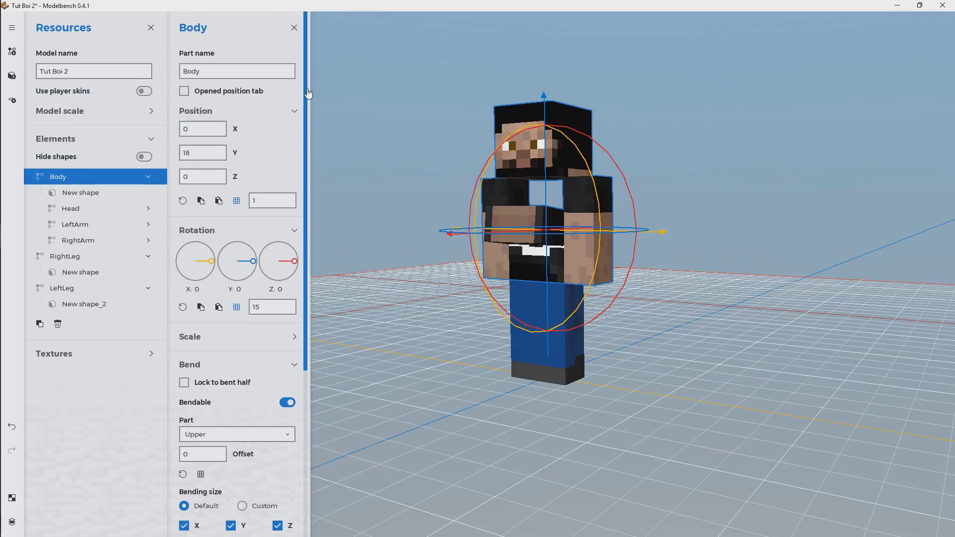
click(79, 192)
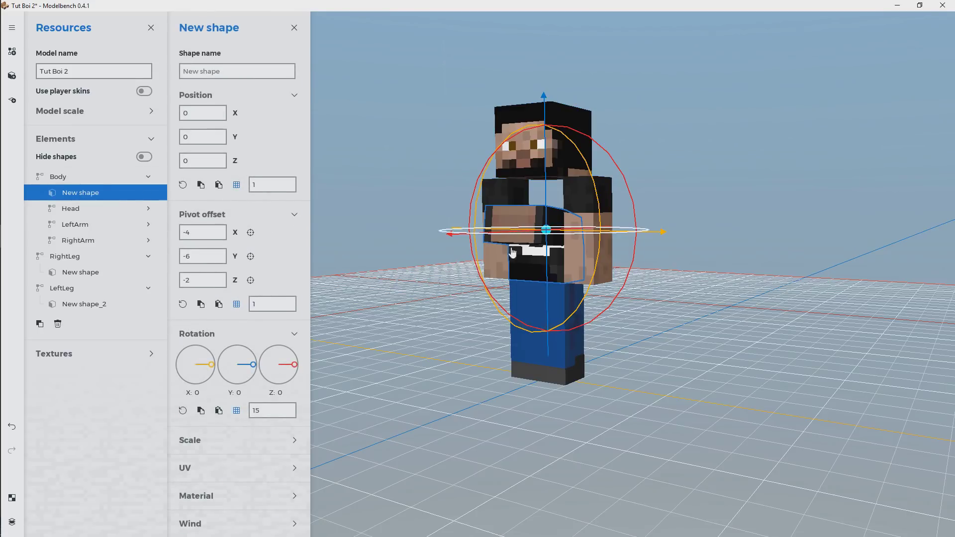
click(80, 177)
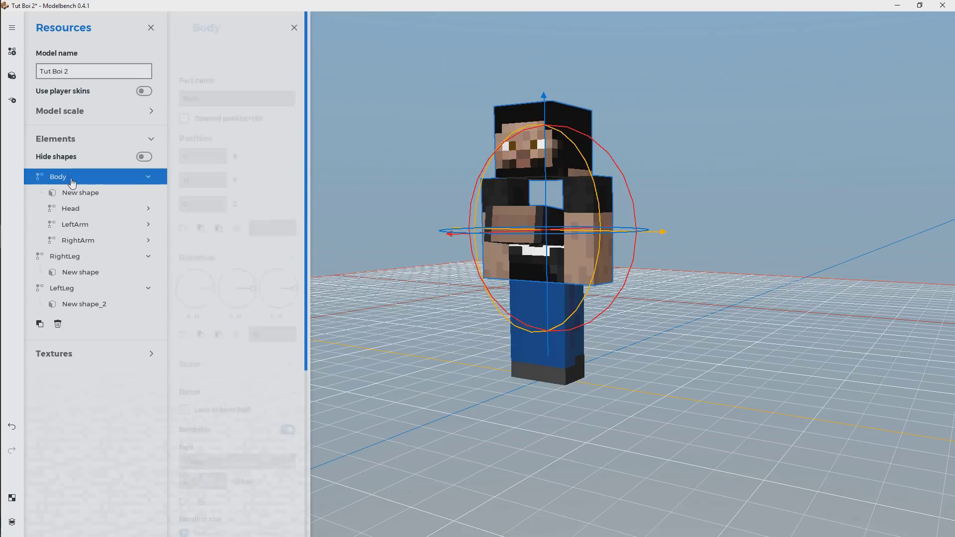
drag(304, 174, 308, 368)
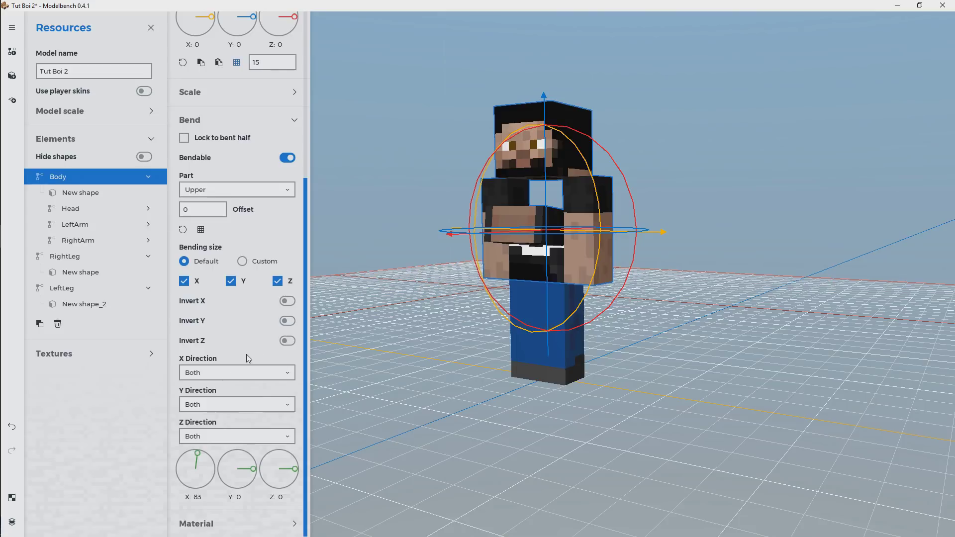
Step: Lock the Head, LeftArm and RightArm to the Body's bent half
click(95, 209)
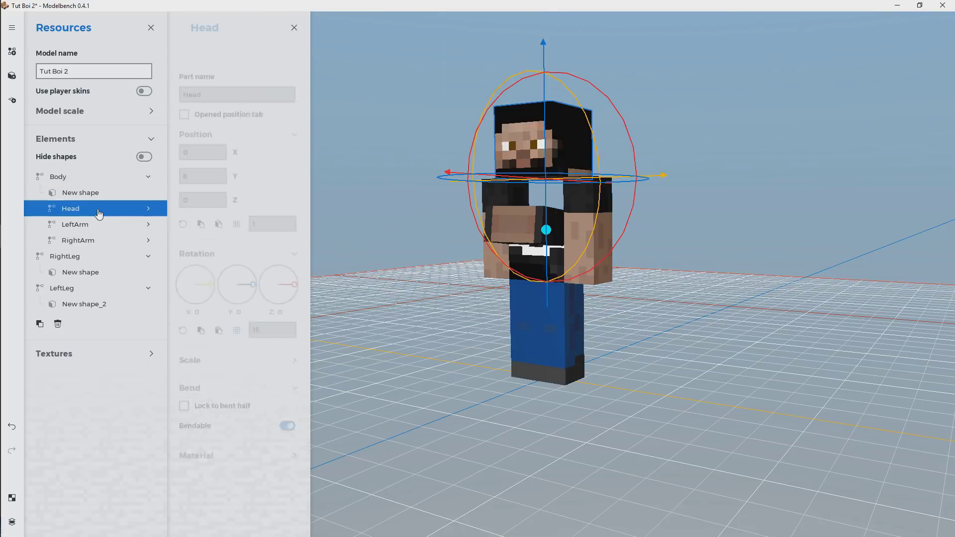
click(199, 384)
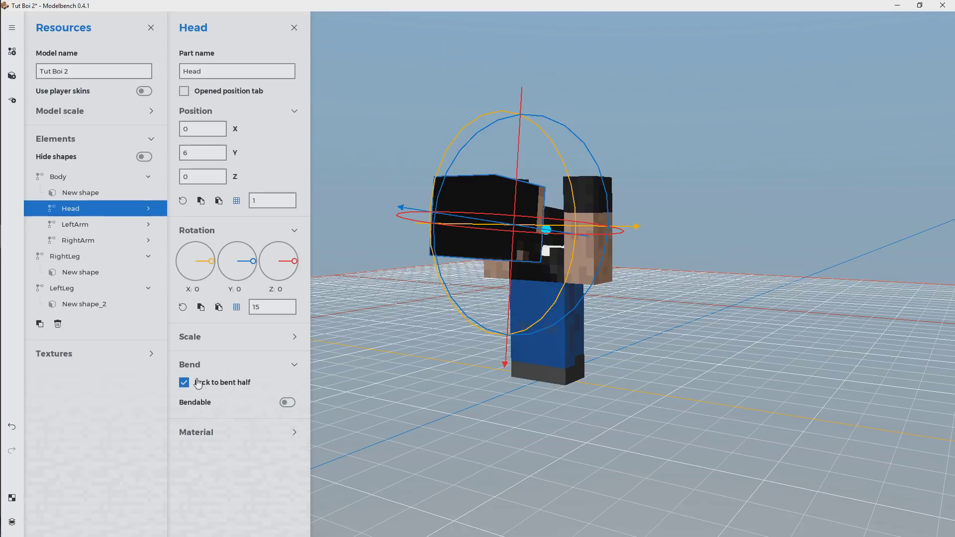
click(90, 226)
click(202, 384)
click(95, 243)
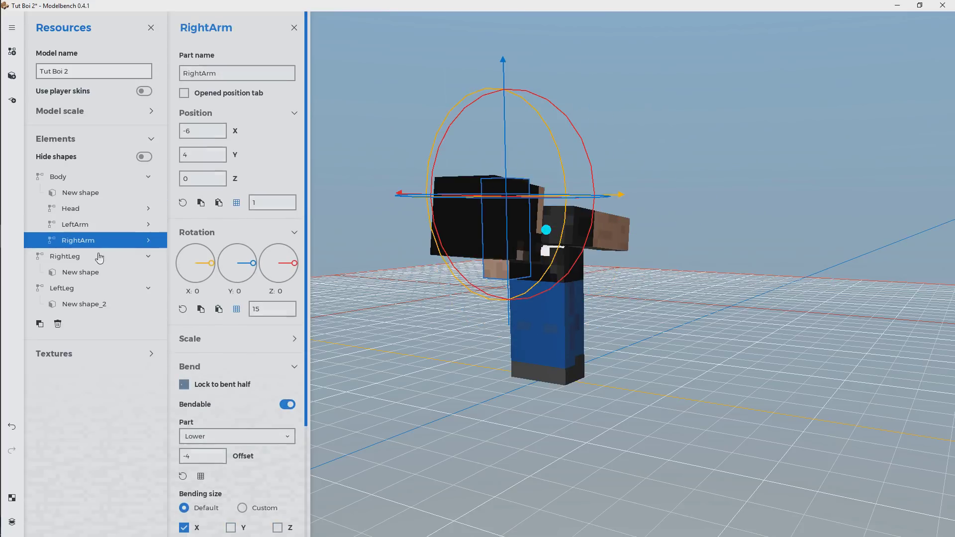
click(202, 382)
Step: Reset the Body's X bend preview angle to 0 and save the model
click(65, 179)
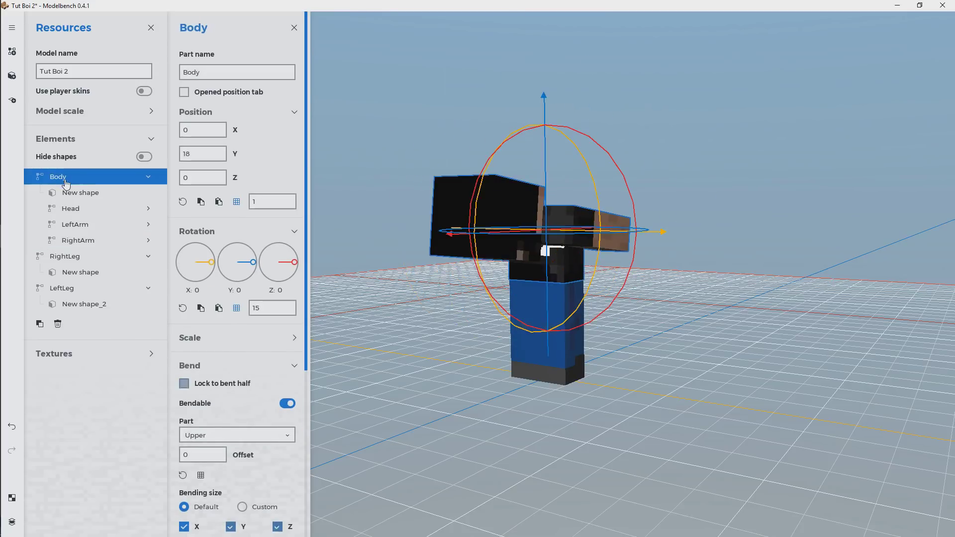
drag(317, 344, 317, 473)
right_click(194, 506)
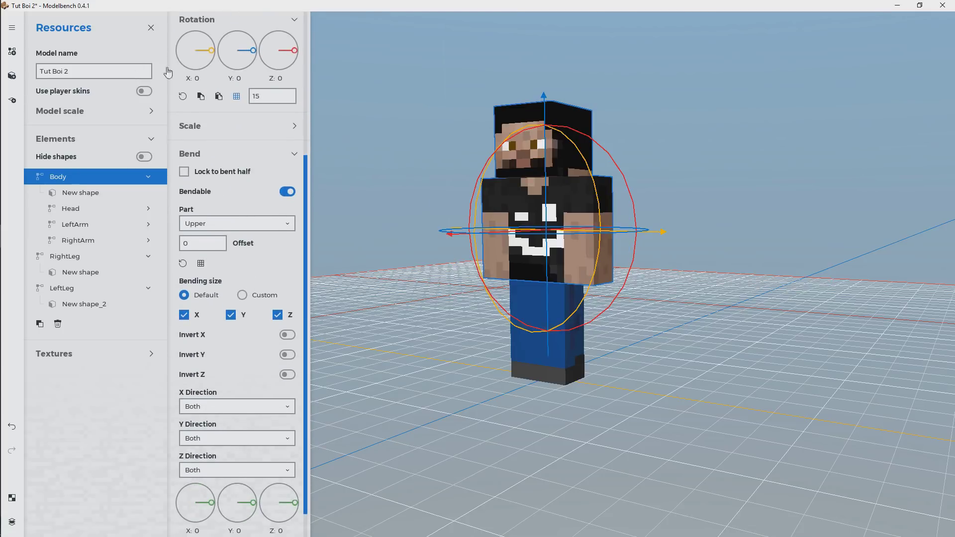
click(12, 27)
click(83, 105)
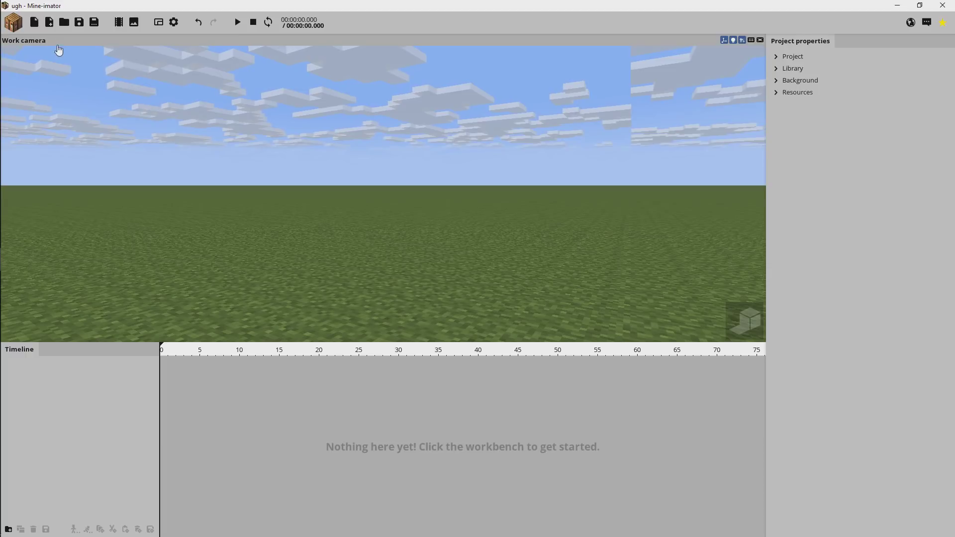
Step: Switch to Mine-imator, load the updated Tut Boi 2.mimodel as a custom model and create an instance
click(13, 21)
click(144, 174)
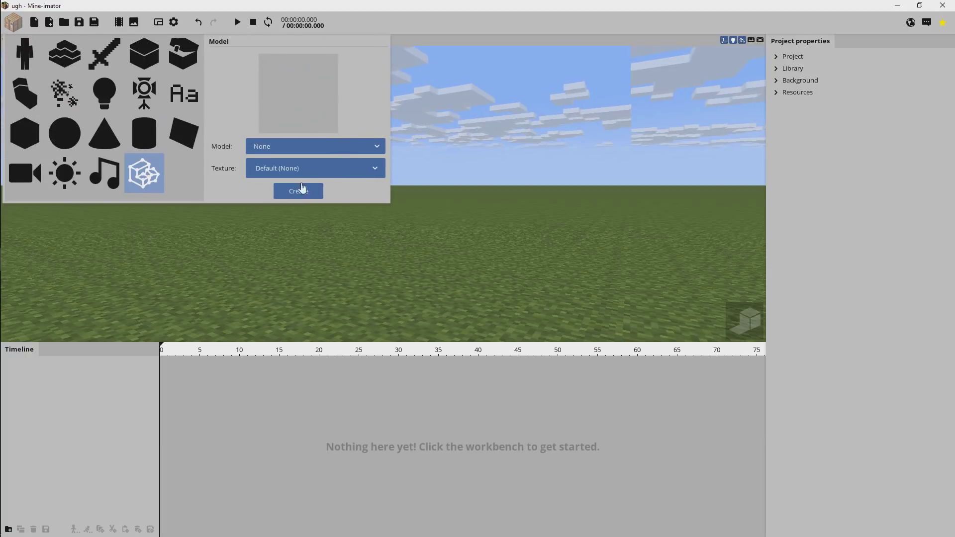
click(291, 149)
click(279, 179)
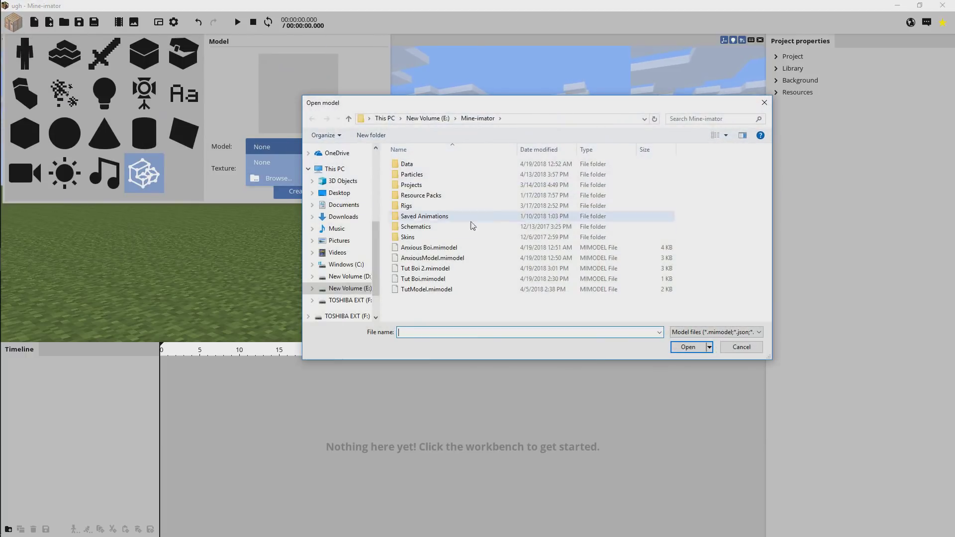
click(425, 268)
click(688, 347)
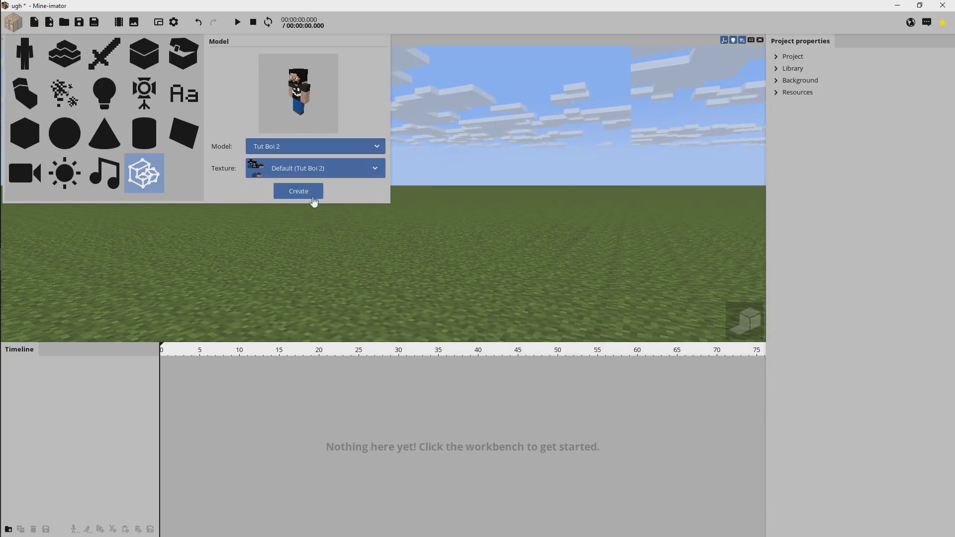
click(299, 191)
Step: Select the Body under the Tut Boi 2 instance and bend it to about -41° on X
click(26, 365)
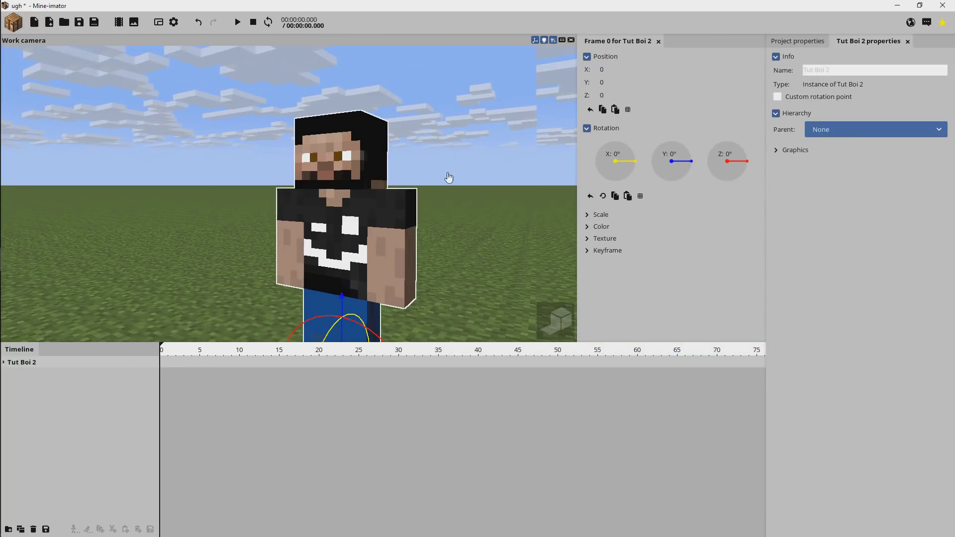
right_drag(446, 173, 428, 199)
key(a)
key(s)
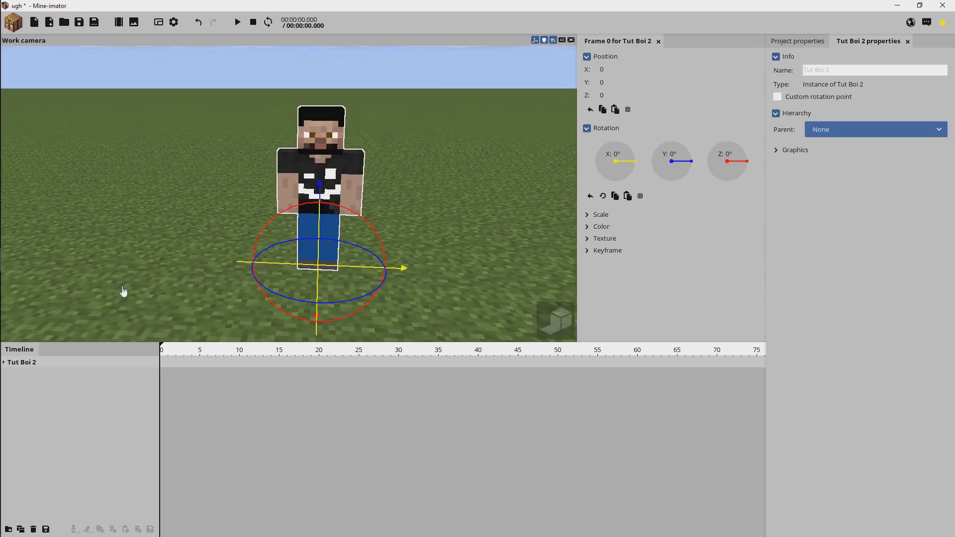
click(4, 363)
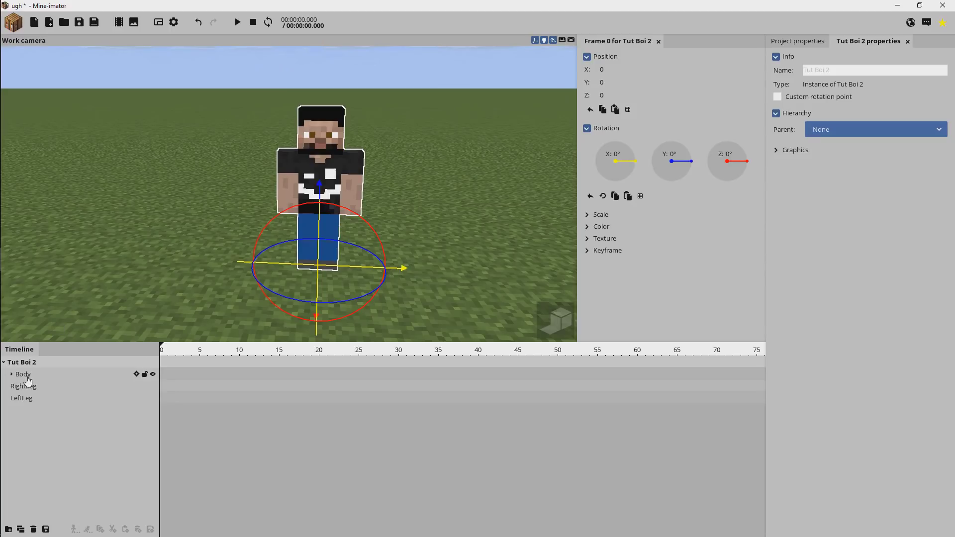
click(24, 376)
right_drag(415, 208, 353, 175)
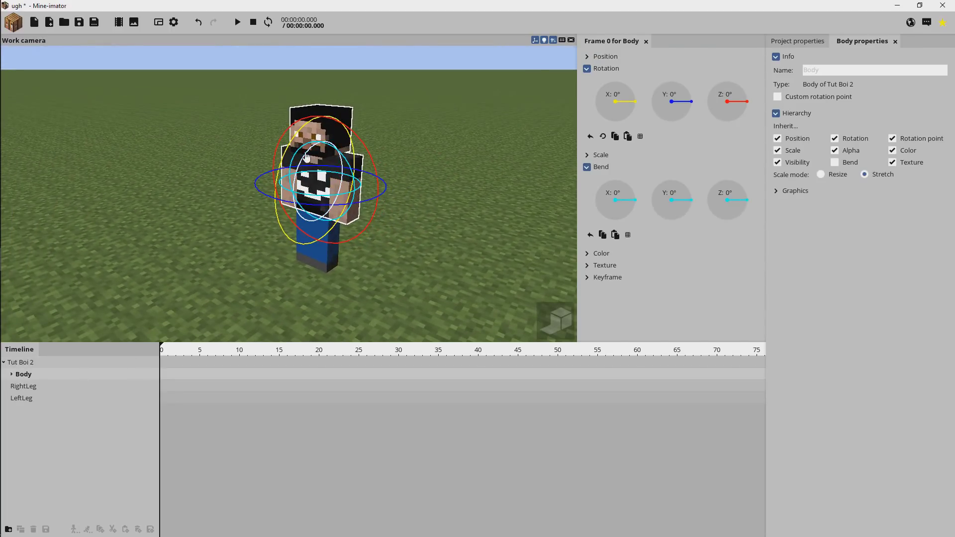
drag(353, 175, 343, 120)
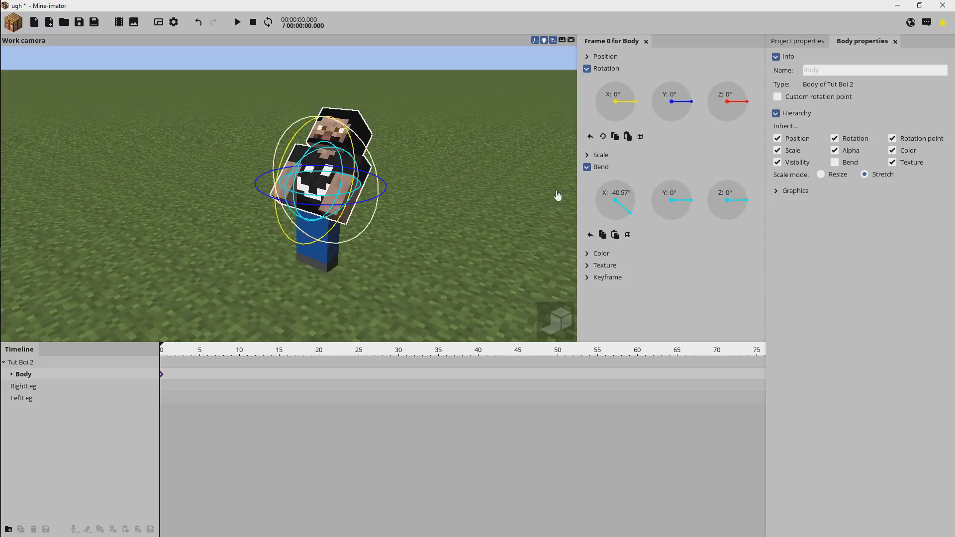
Step: Try the Body's Y and Z bends, and reset all of its bend angles to 0°
drag(685, 200, 683, 198)
right_click(681, 199)
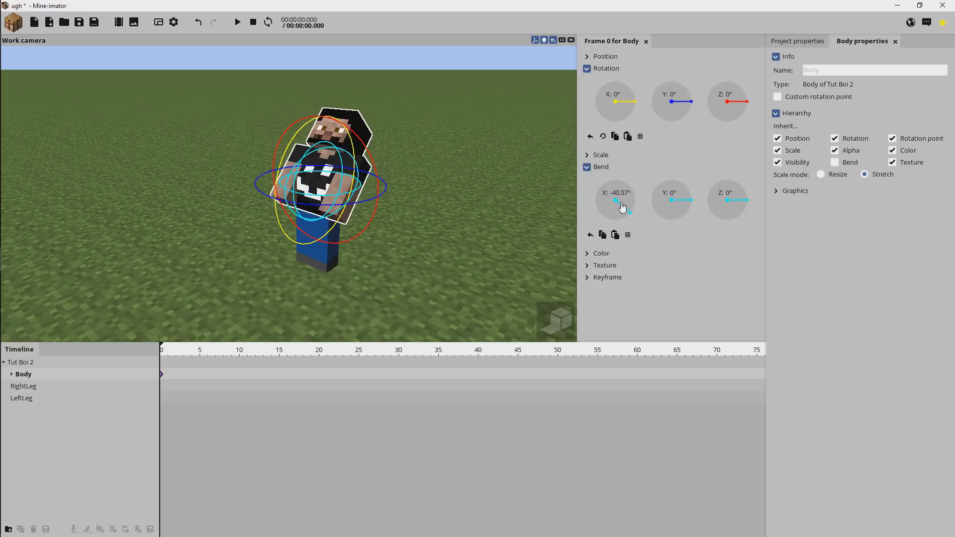
right_click(622, 207)
mouse_move(744, 201)
mouse_down()
mouse_move(746, 190)
mouse_move(739, 215)
mouse_up()
right_click(738, 214)
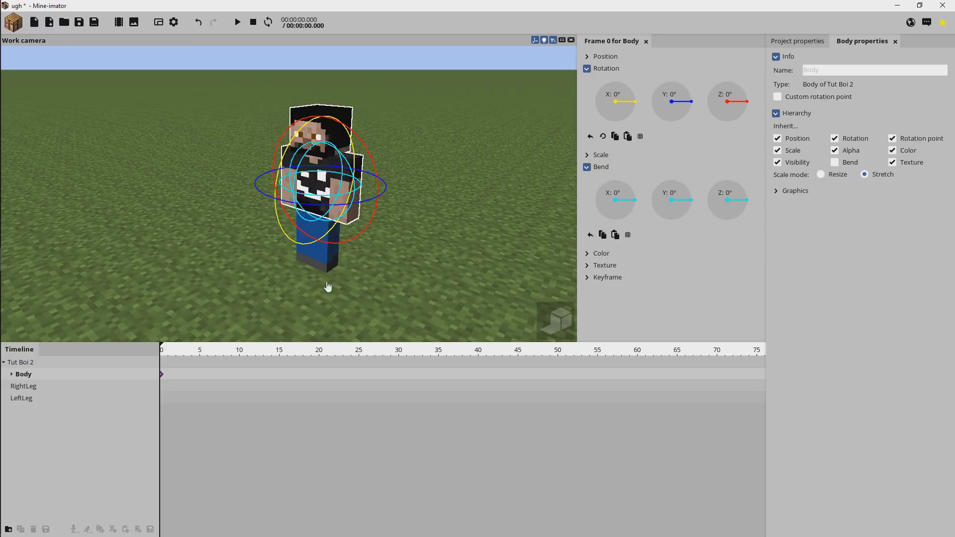
Step: Rotate the Head under the Body to about -4° on X, -6° on Y and 19° on Z
click(11, 374)
click(31, 386)
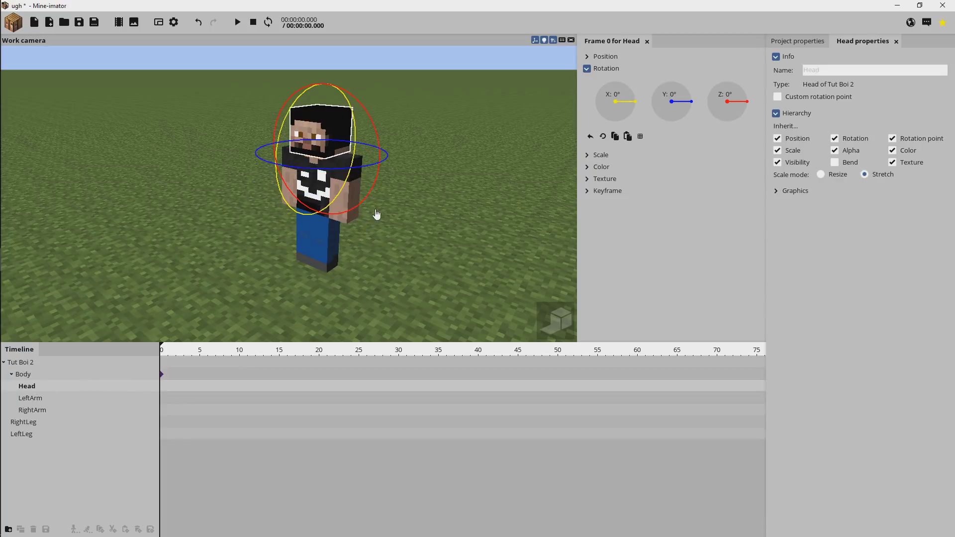
right_drag(376, 214, 375, 194)
drag(376, 194, 374, 185)
drag(354, 118, 371, 102)
Step: Bend the RightArm to about 65° and rotate it to about -20° on X, and test the RightLeg's pose controls
click(47, 411)
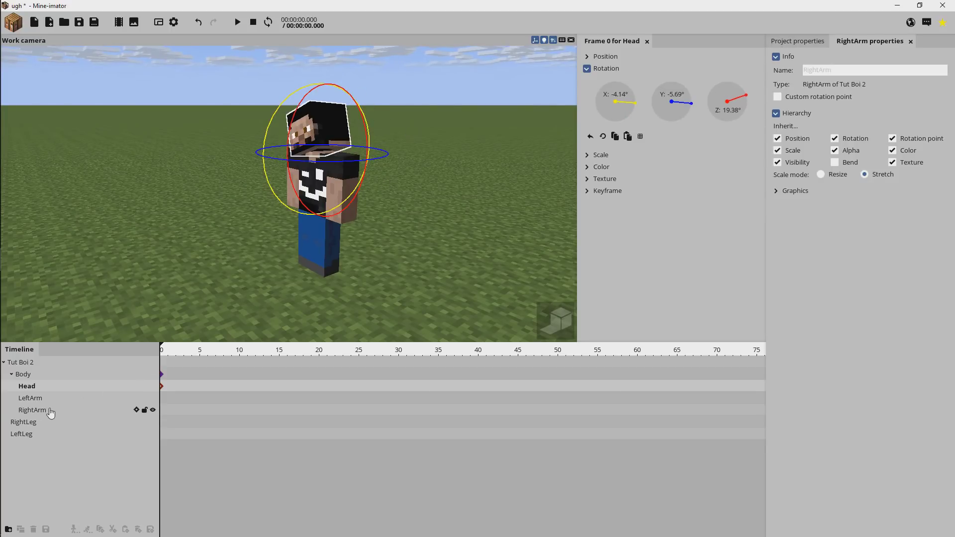
drag(326, 138, 363, 119)
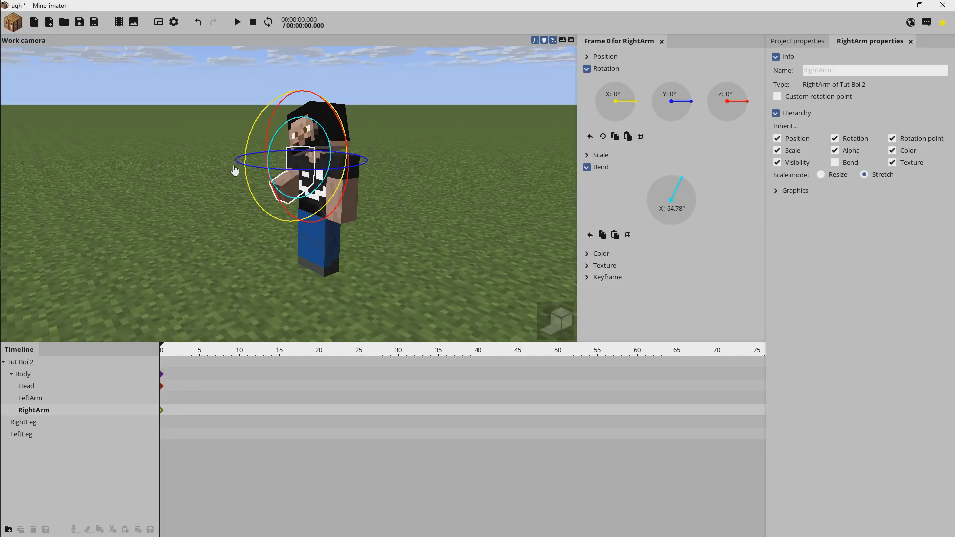
drag(235, 171, 266, 169)
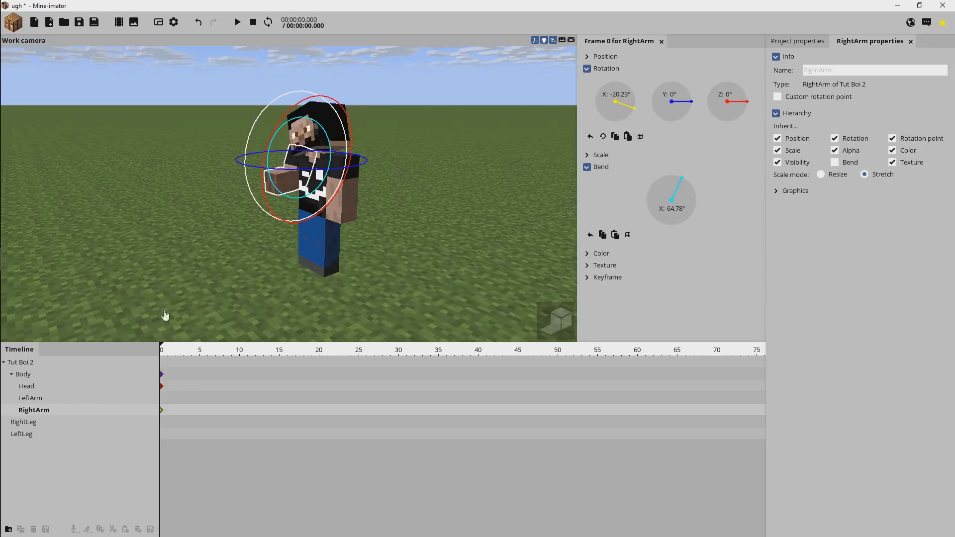
click(43, 422)
drag(326, 183, 383, 271)
scroll(404, 265, up, 2)
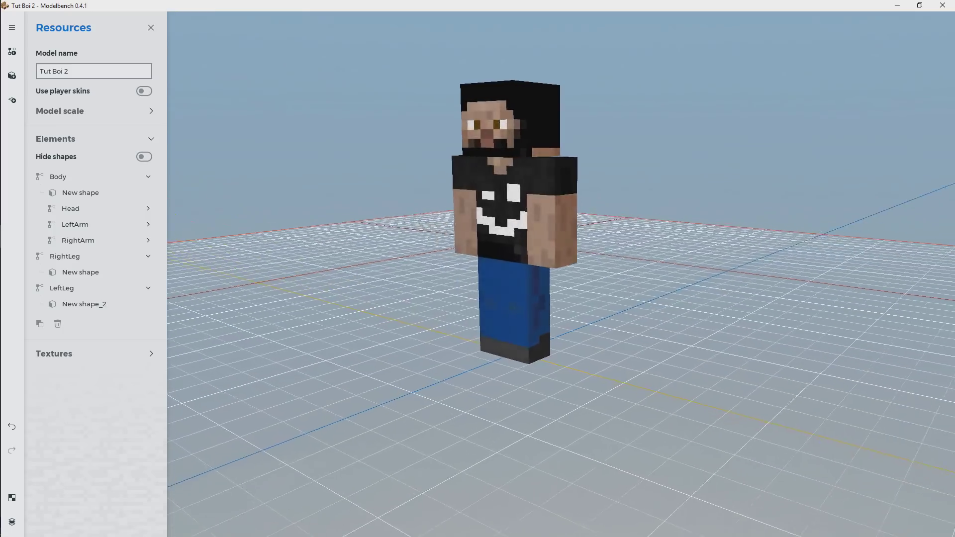
drag(522, 268, 480, 274)
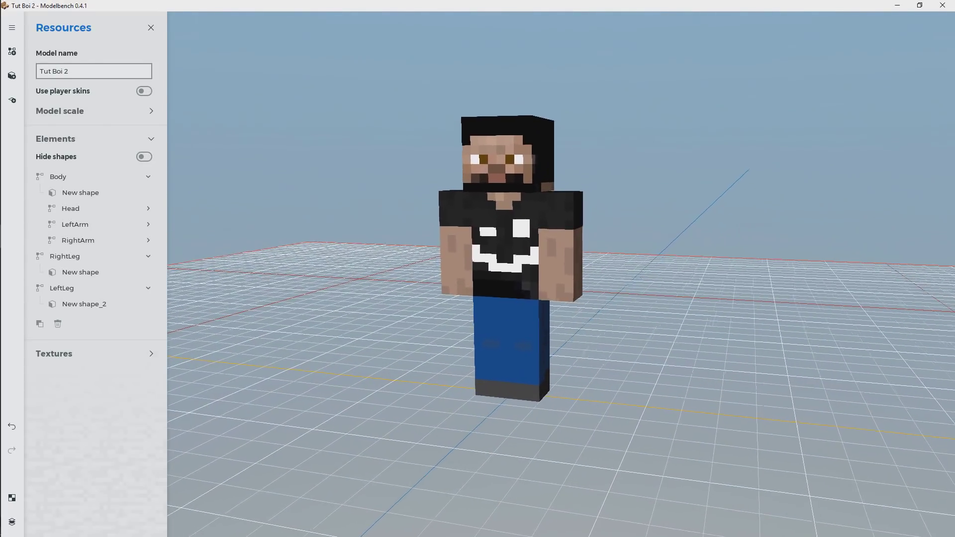